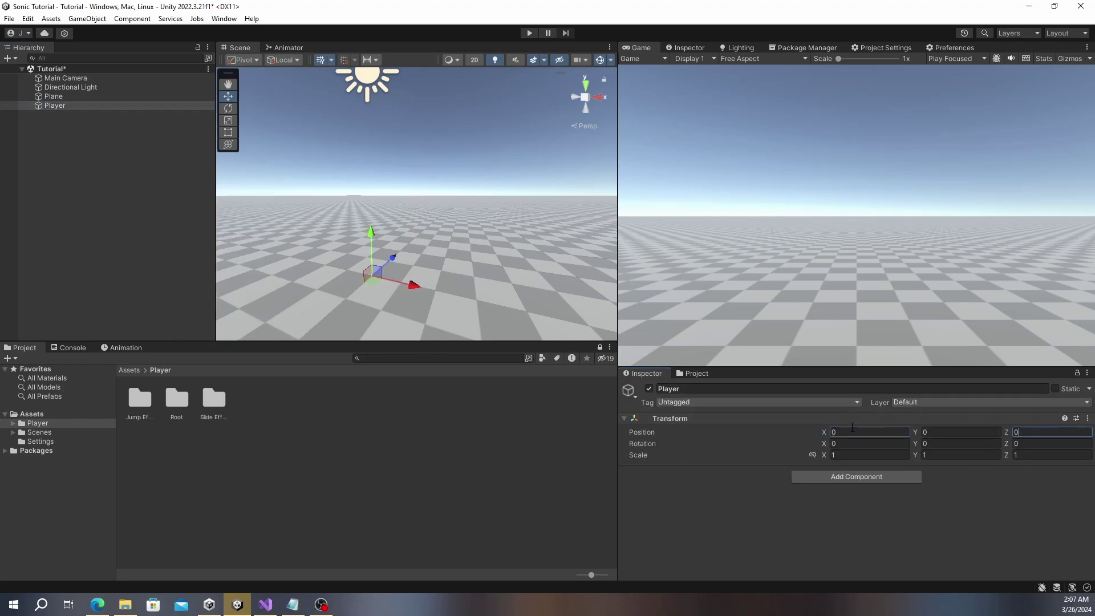
- Create an empty 'Rigidbody' child under Player with a Rigidbody component using Continuous collision detection
right_click(86, 105)
left_click(158, 277)
type("Rigidbody")
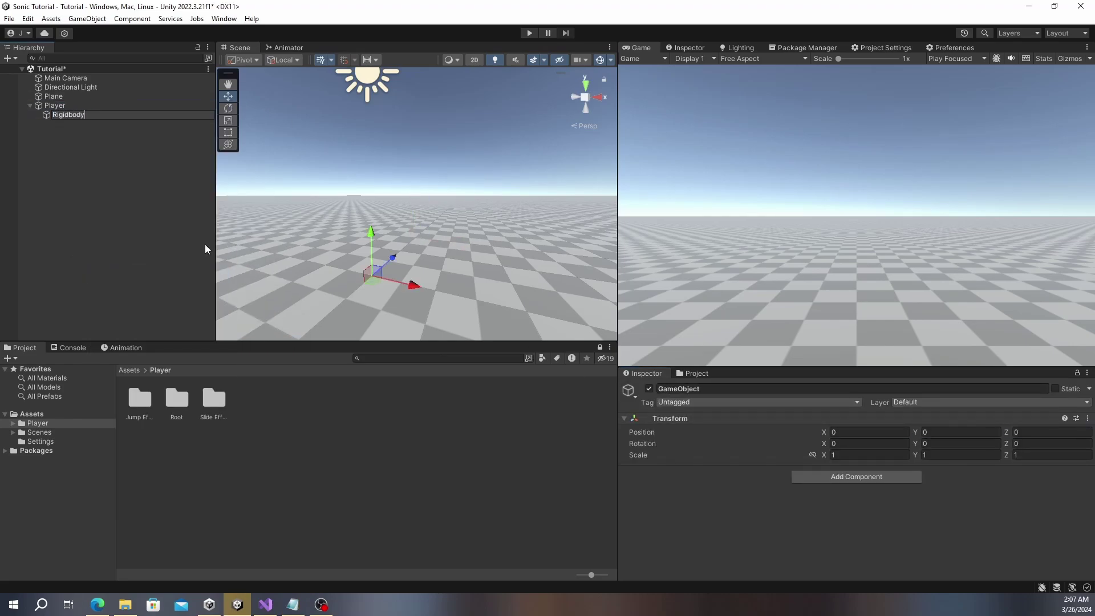
key("Return")
left_click(854, 479)
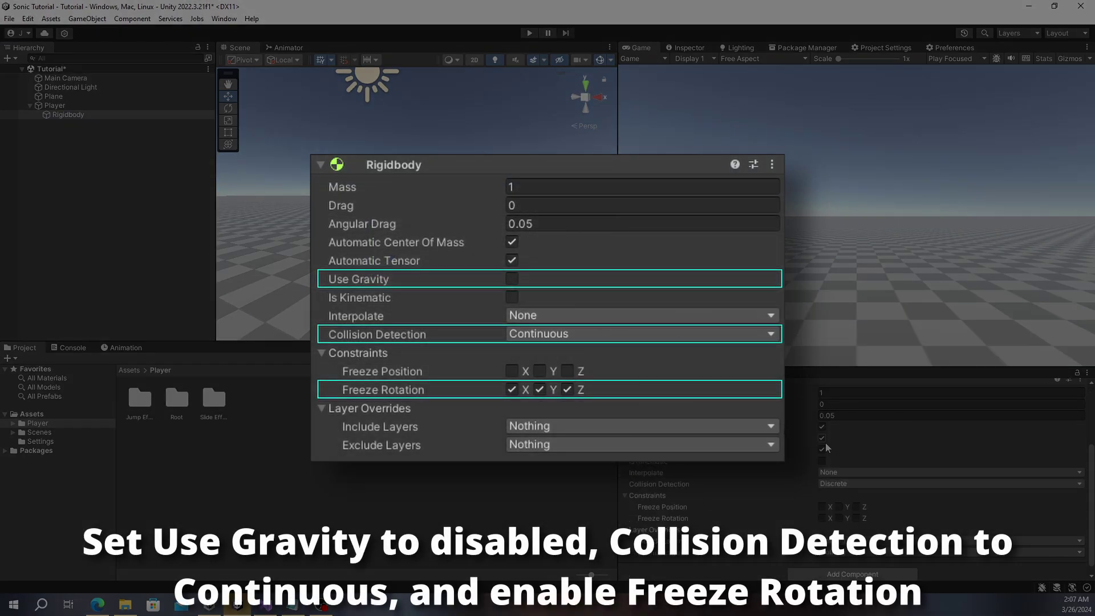
left_click(839, 483)
left_click(843, 494)
scroll(767, 485, "up", 5)
- Add a 3D Capsule as a child of the Rigidbody object
right_click(68, 116)
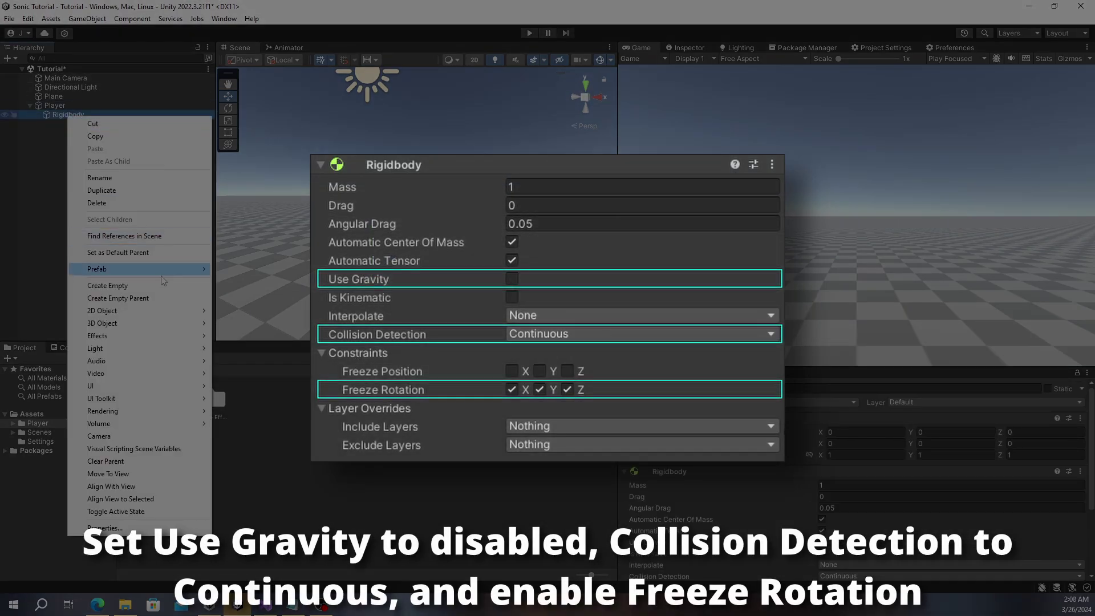
mouse_move(152, 323)
left_click(271, 353)
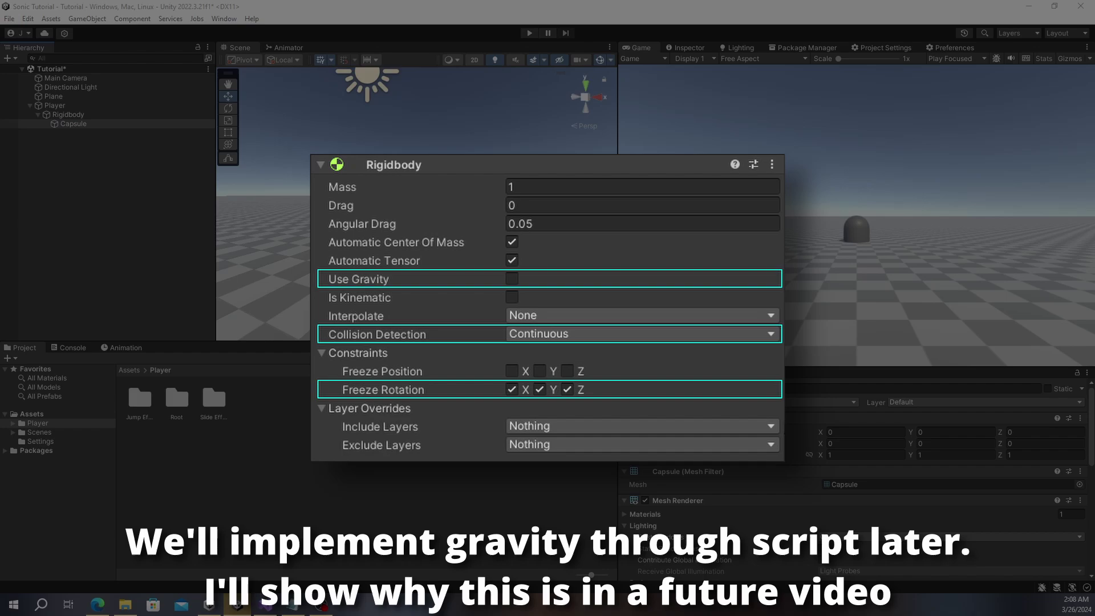
type("now we'll add a capsule collider")
key("Return")
type("with a mesh for visualization")
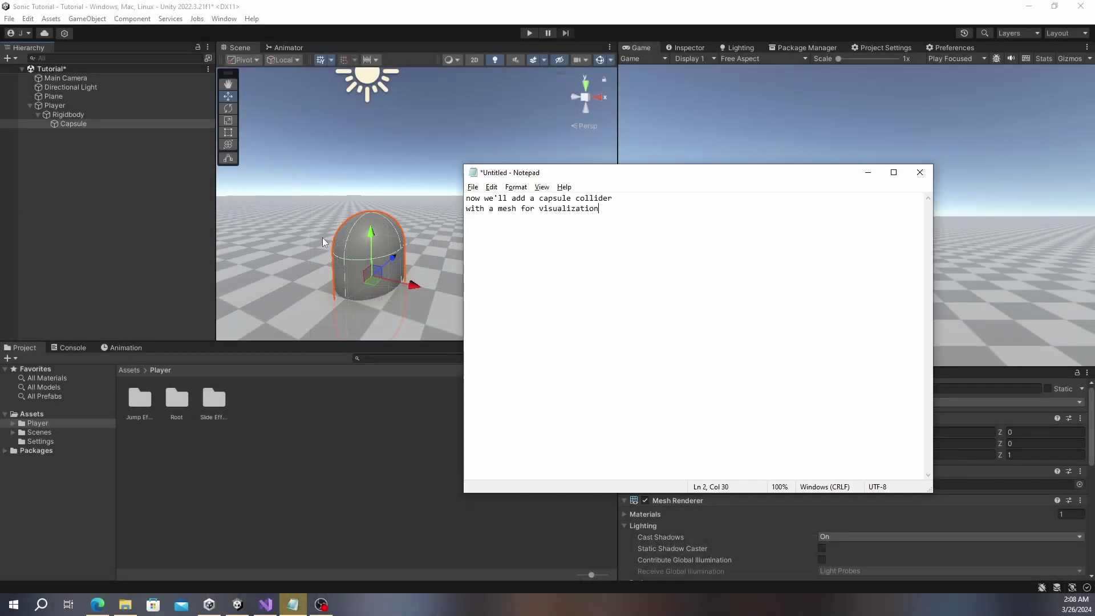
key("ctrl+a")
key("BackSpace")
key("alt+Tab")
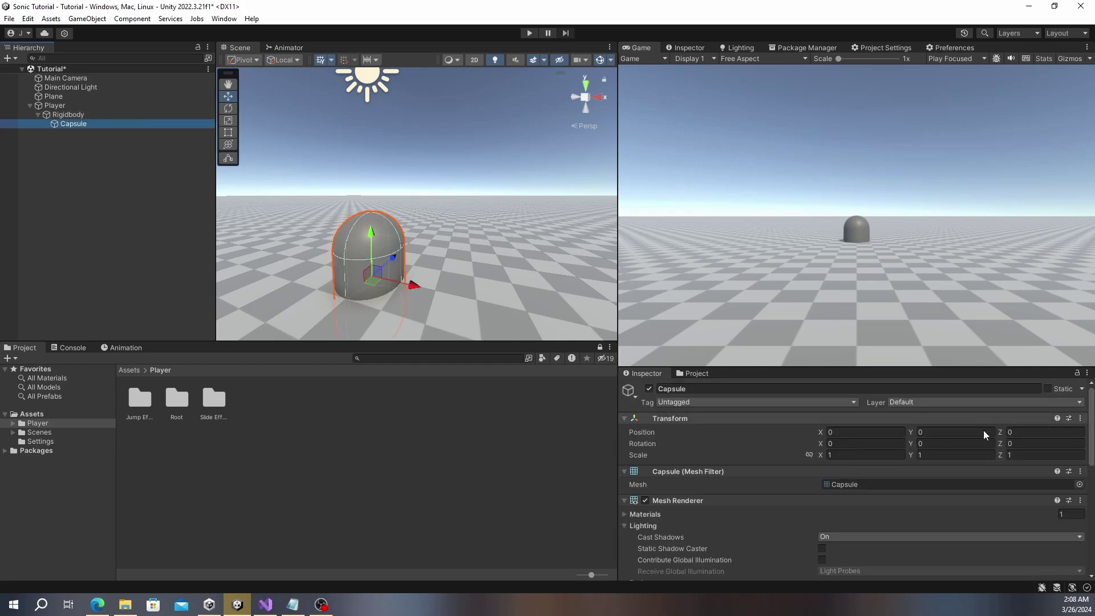
- Raise the capsule to Position Y 1 and frame it in the Scene view
left_click(985, 434)
type("1")
key("Return")
key("f")
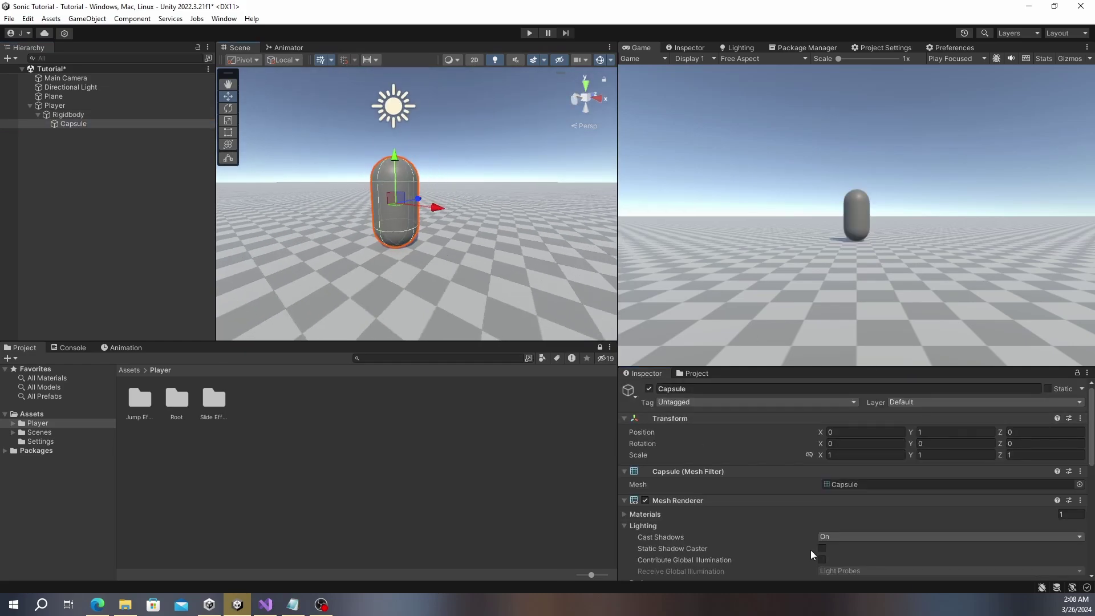
scroll(812, 554, "down", 5)
key("alt+Tab")
- Create a Physic Material named 'Player Physics Material' in the Player assets folder
type("next lets")
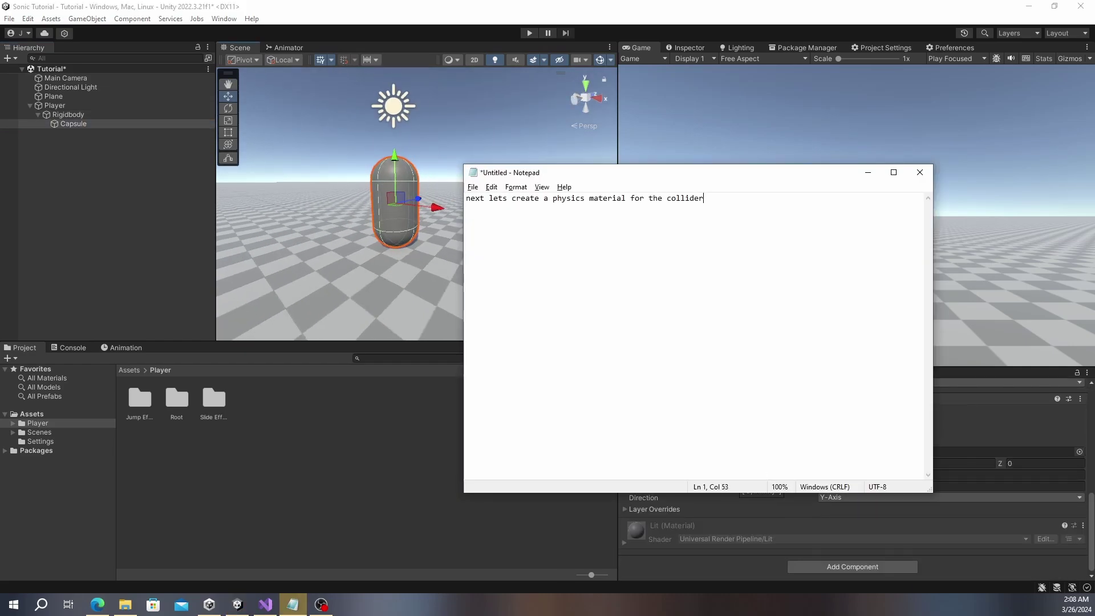
key("ctrl+a")
key("BackSpace")
left_click(342, 499)
right_click(342, 498)
mouse_move(371, 173)
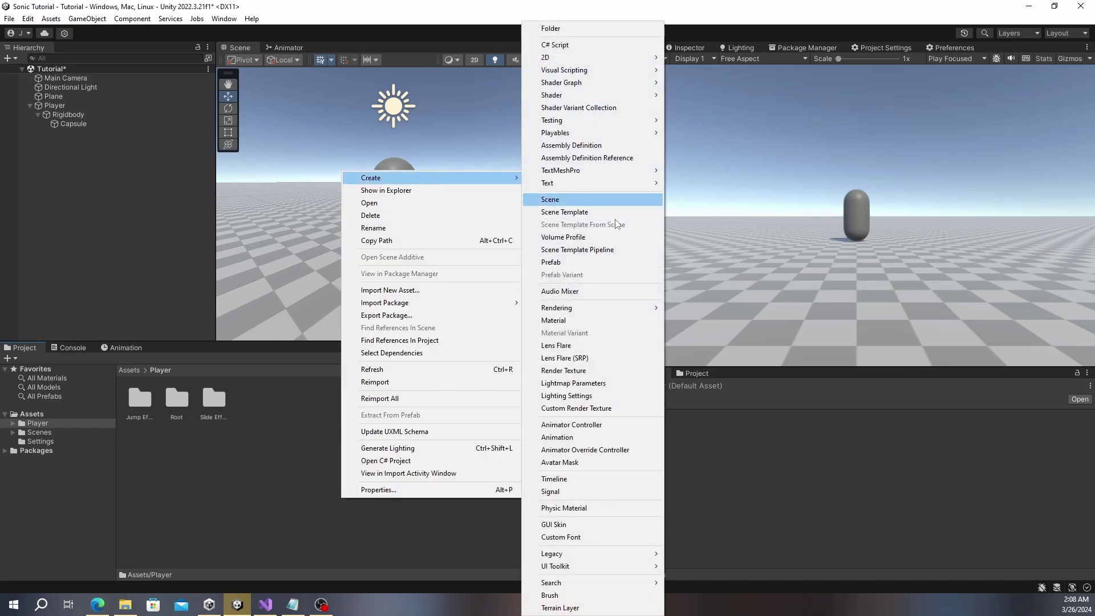
left_click(585, 504)
type("Physics Material")
key("Return")
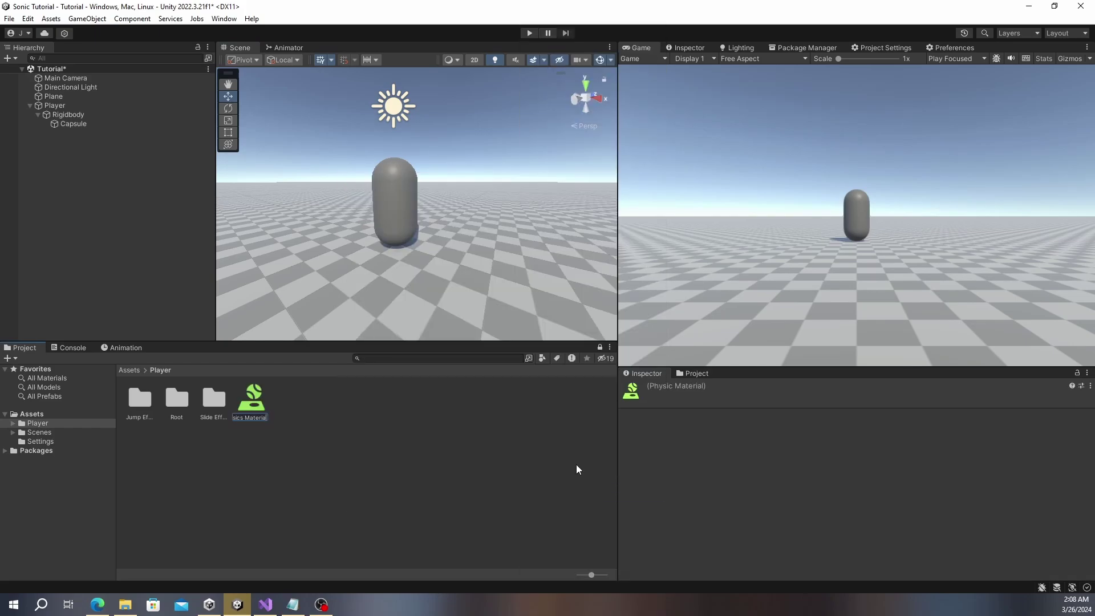
- Set Dynamic and Static Friction to 0 and Friction and Bounce Combine to Minimum
left_click(920, 416)
type("0")
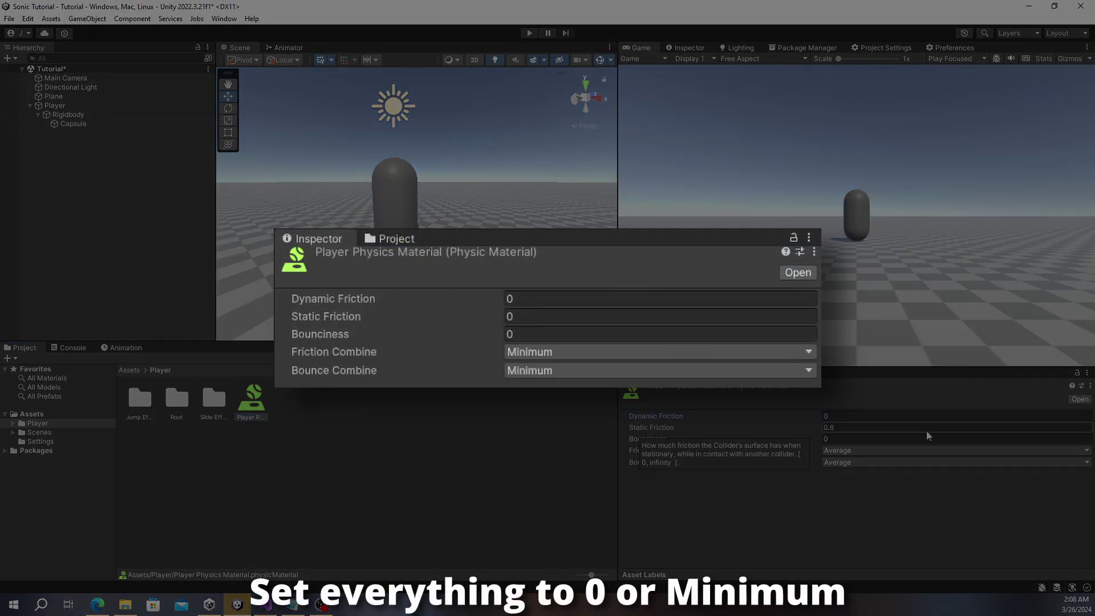
left_click(925, 428)
type("0")
left_click(912, 450)
left_click(873, 467)
left_click(863, 489)
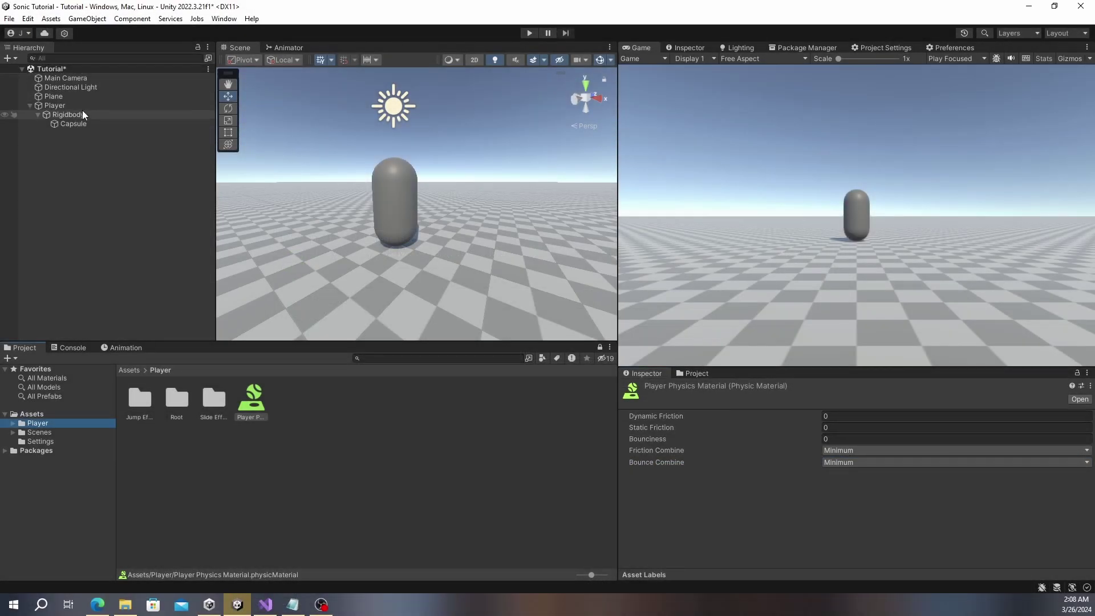
- Select the Capsule and scroll through its components in the Inspector
left_click(73, 123)
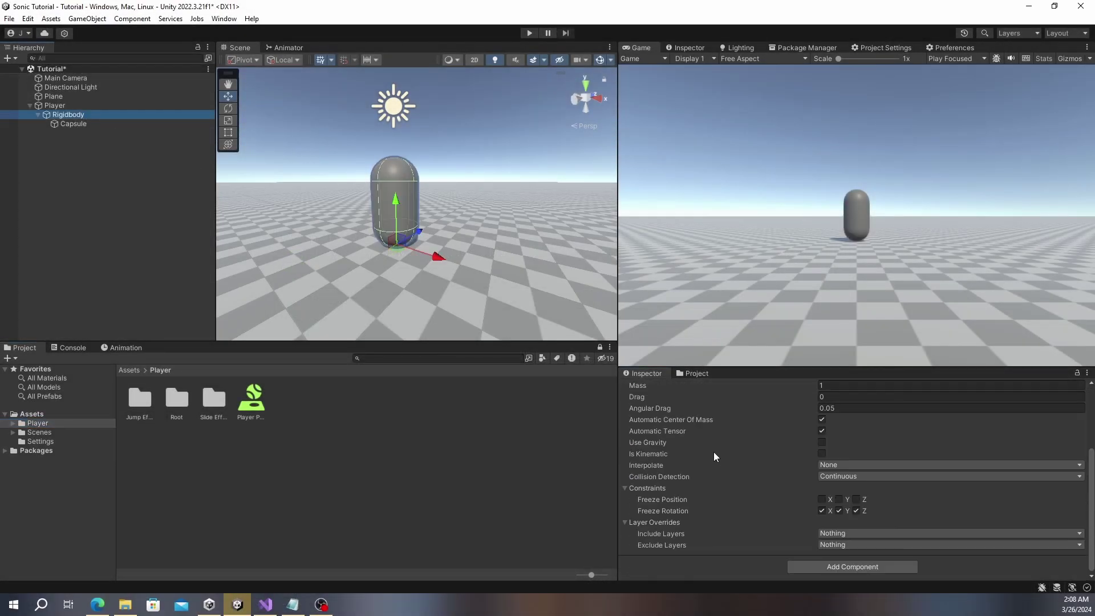
scroll(713, 451, "down", 10)
scroll(831, 507, "down", 3)
key("alt+Tab")
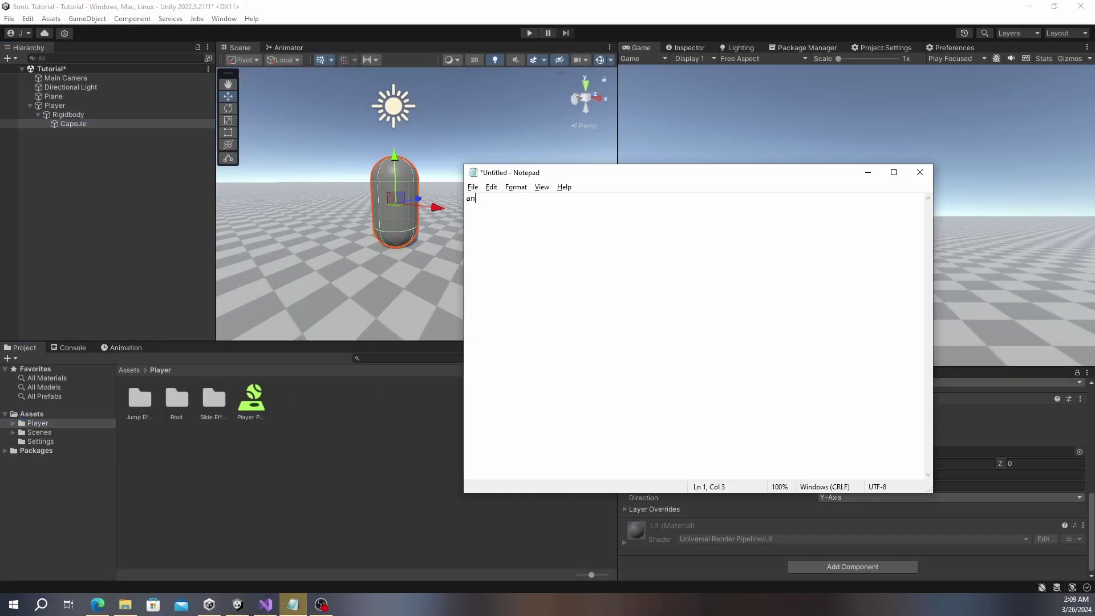
key("ctrl+a")
- Create a C# script named PlayerPhysics and attach it to the Rigidbody object
type("now lets create a")
right_click(353, 439)
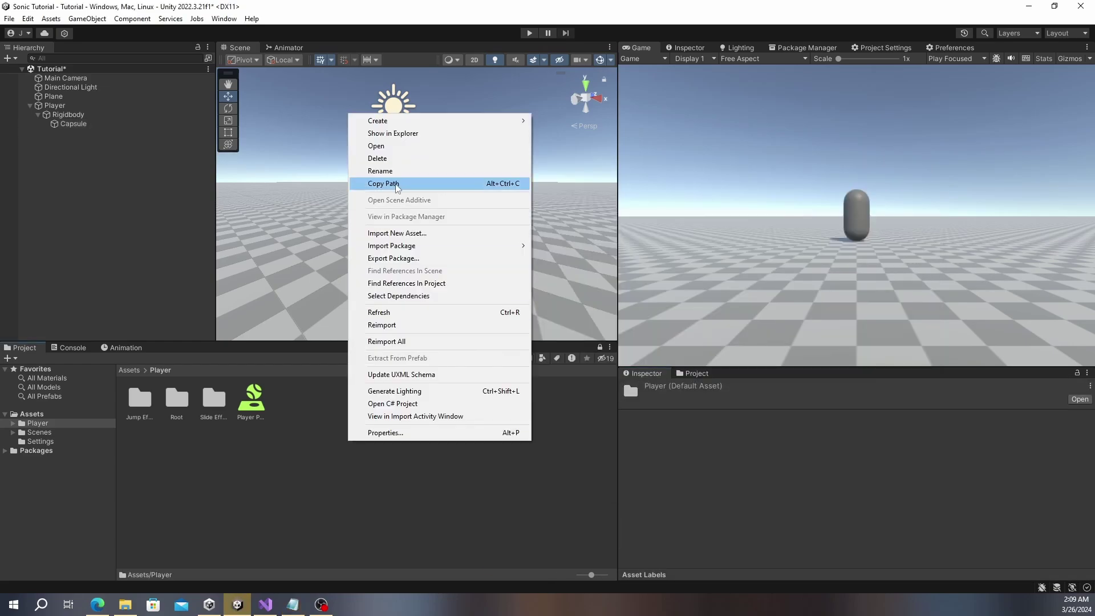
mouse_move(365, 116)
left_click(556, 45)
type("hysics")
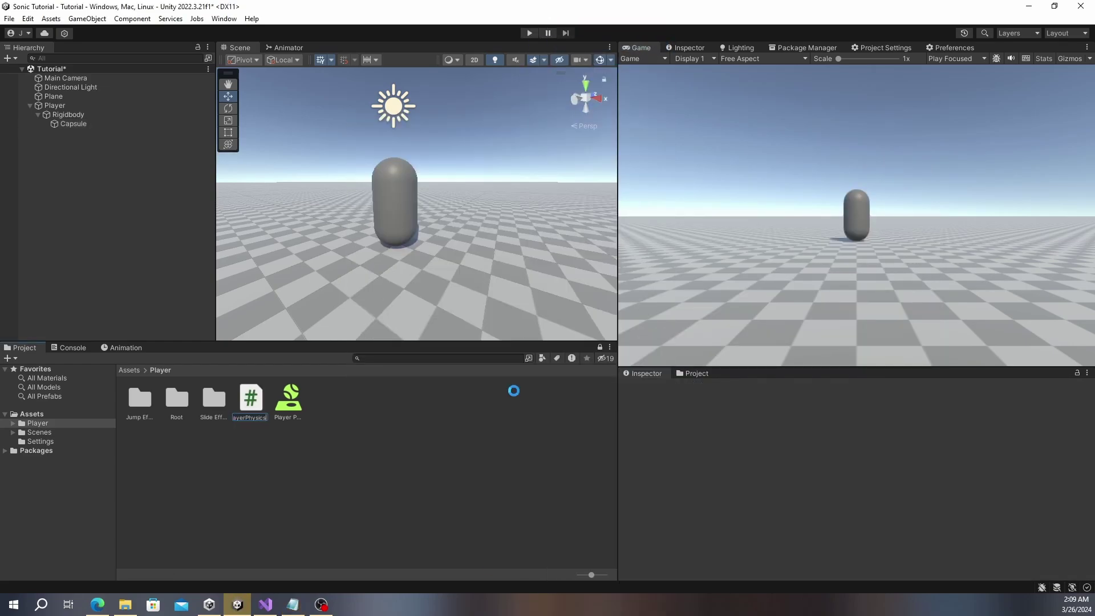
key("Return")
left_click(68, 115)
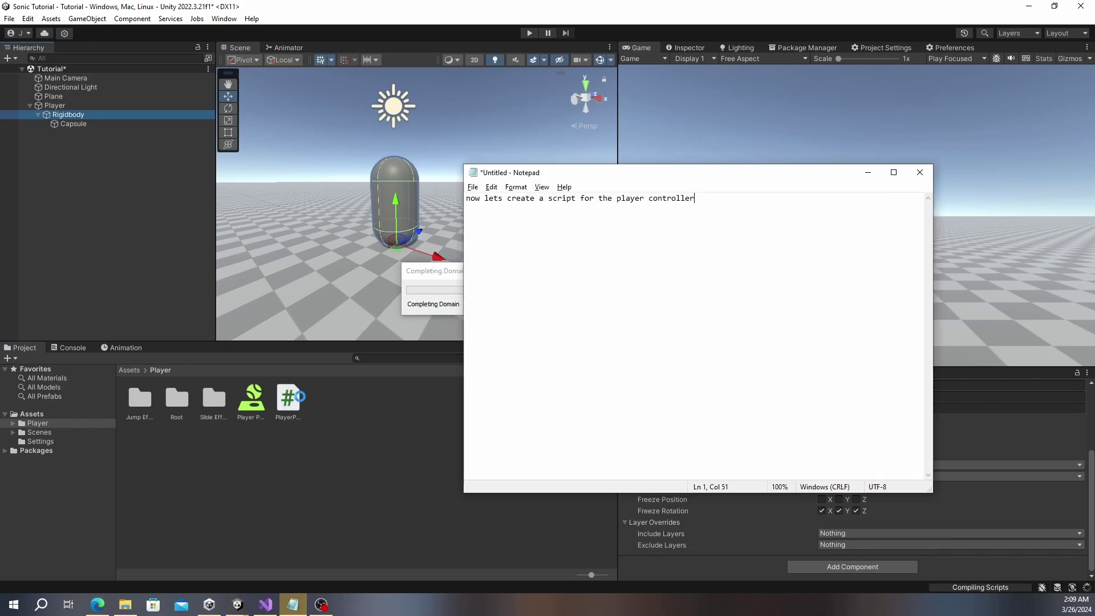
scroll(839, 476, "down", 5)
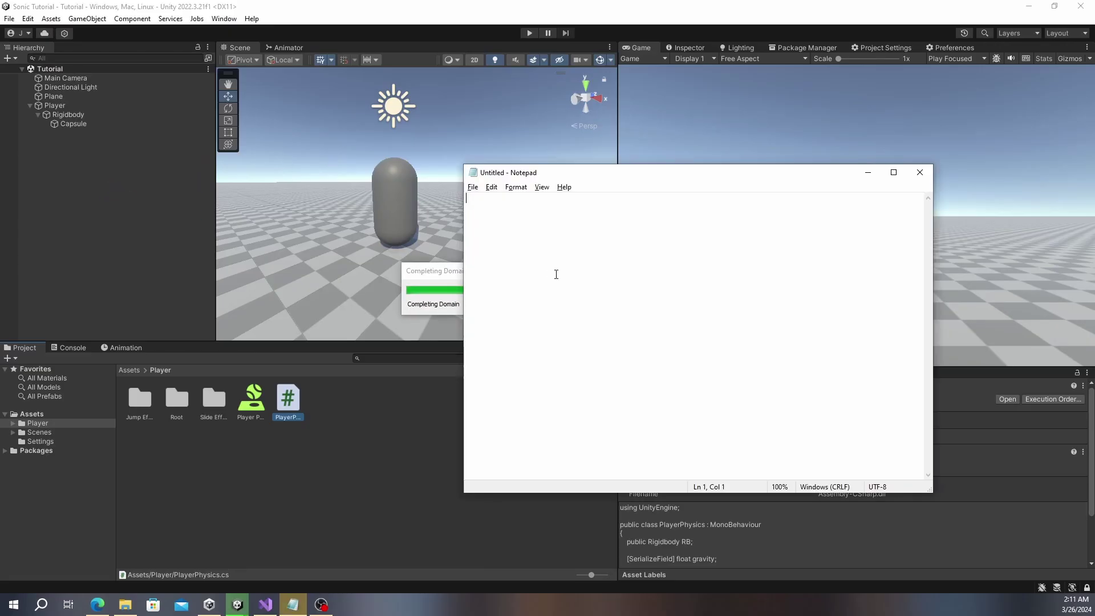
- Assign the Rigidbody to the script's RB field, set Gravity to 50, and run the scene
key("ctrl+a")
key("BackSpace")
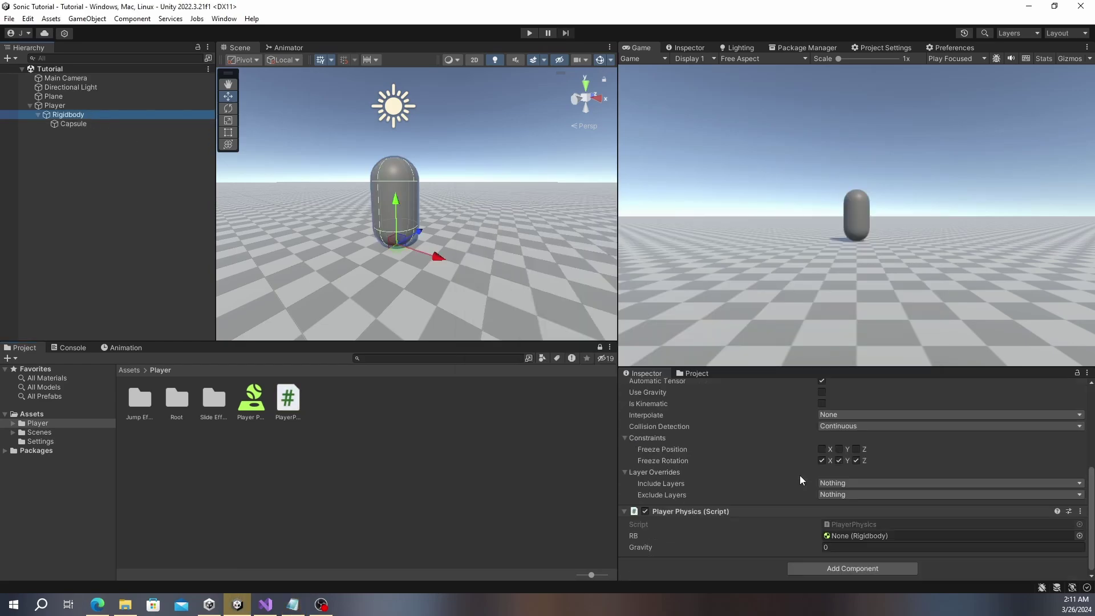
left_click(141, 118)
left_click_drag(141, 118, 846, 533)
left_click(846, 545)
type("50")
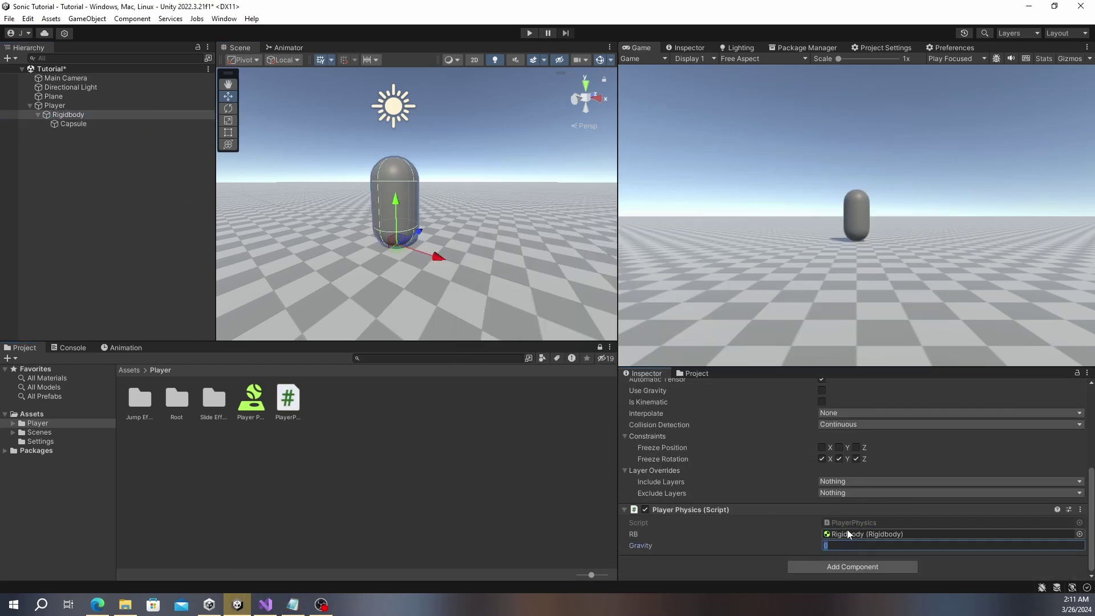
left_click(529, 32)
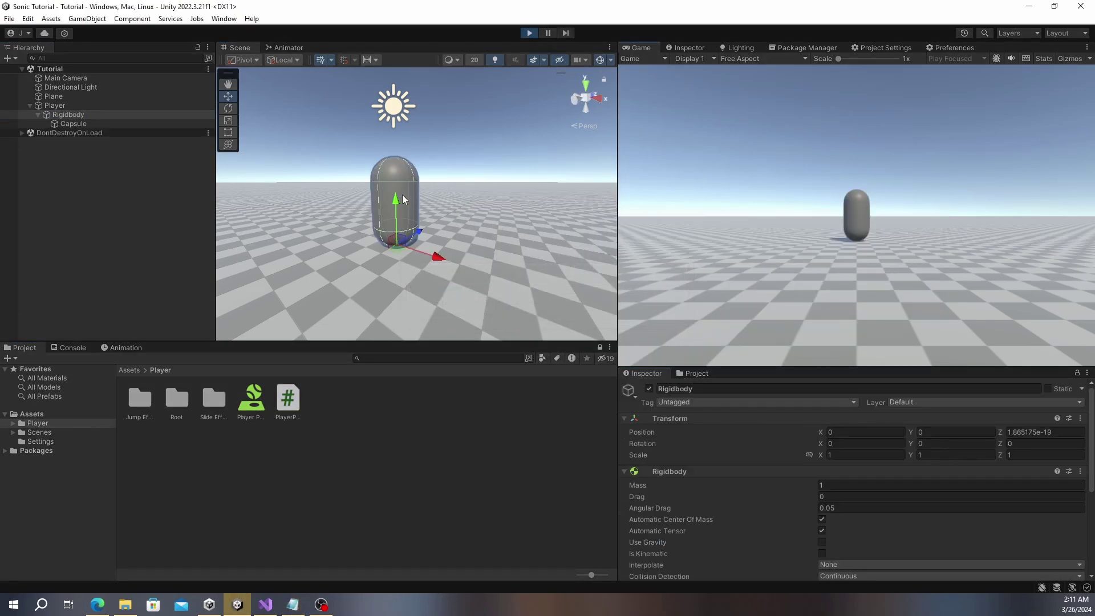
- Confirm the script works, noting the Rigidbody's default gravity setting is 0
key("space")
key("space")
key("space")
type("it works")
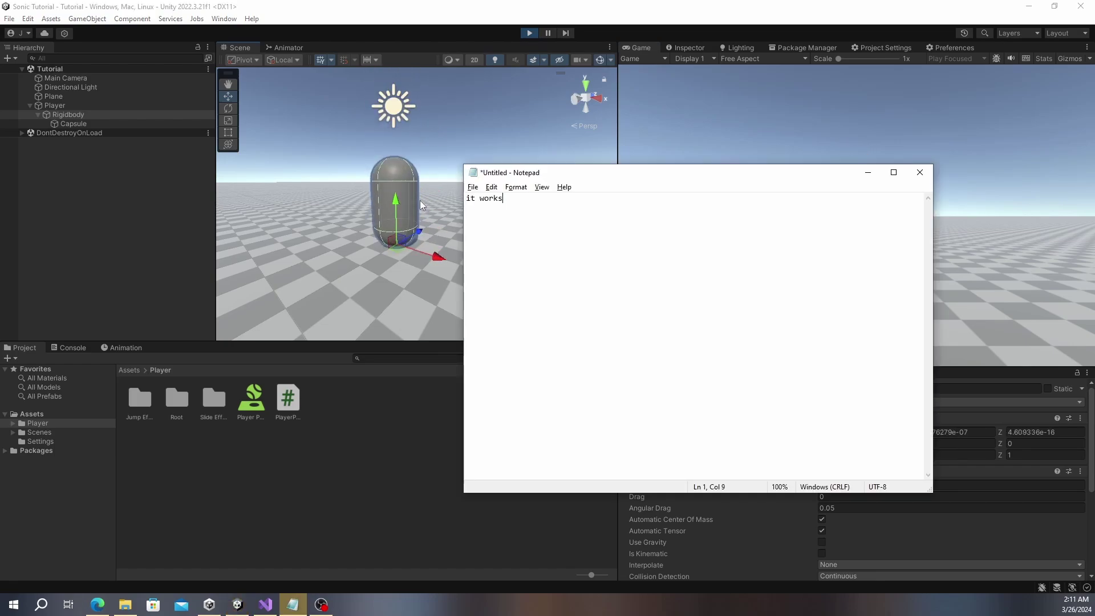
key("ctrl+a")
type("keep in mind that the default gravity setting in our rigidbody is 0")
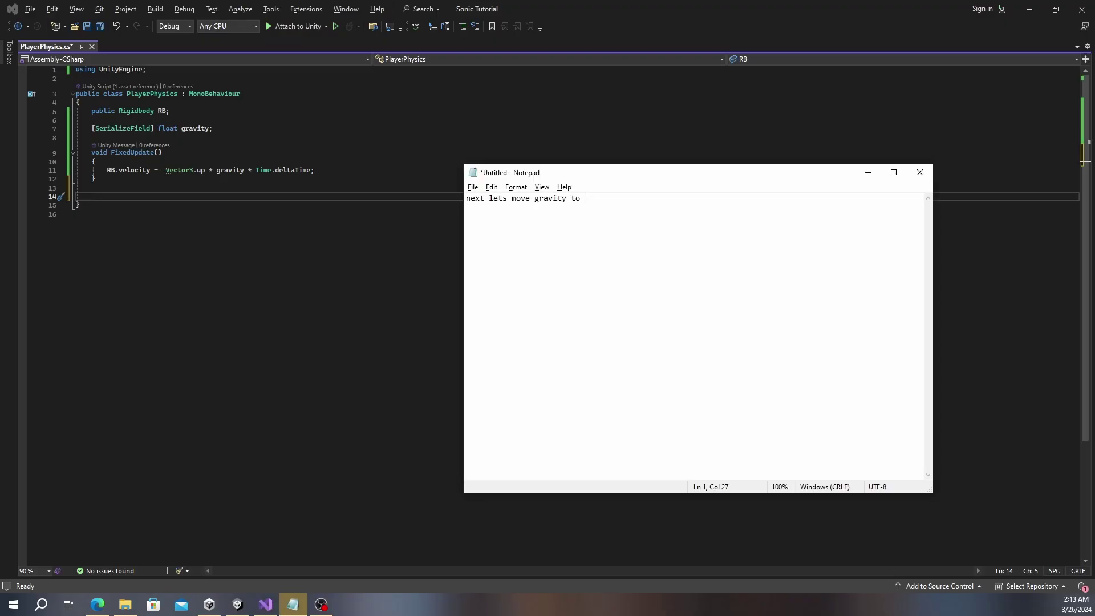
- Move the velocity line into a Gravity() method with a serialized gravity field, called from FixedUpdate
key("alt+Tab")
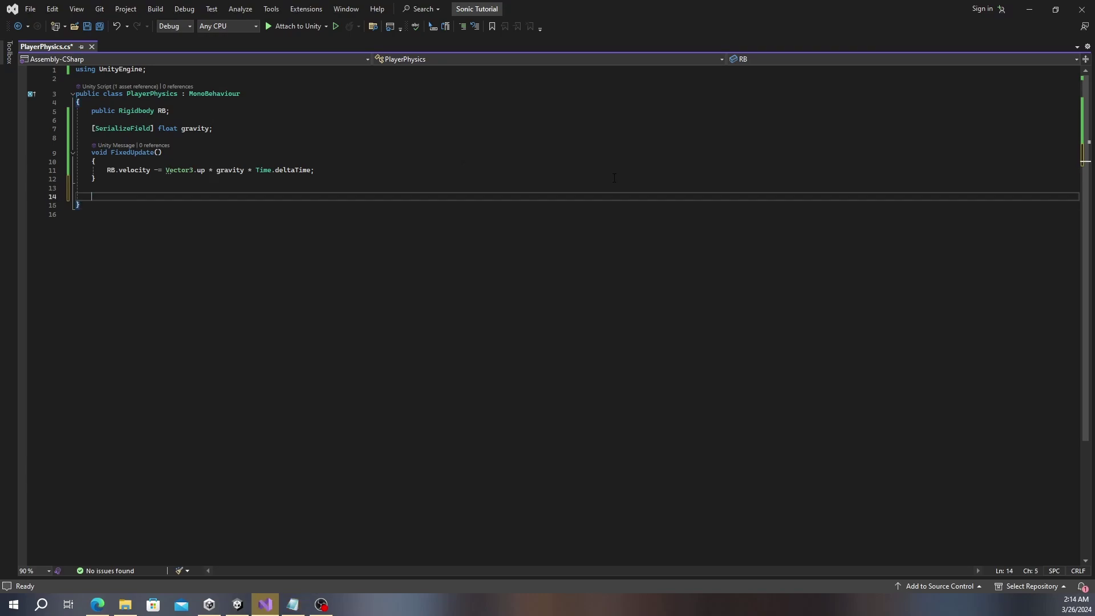
type("ravity")
key("Return")
type("void Gravity()")
key("ctrl+x")
key("ctrl+v")
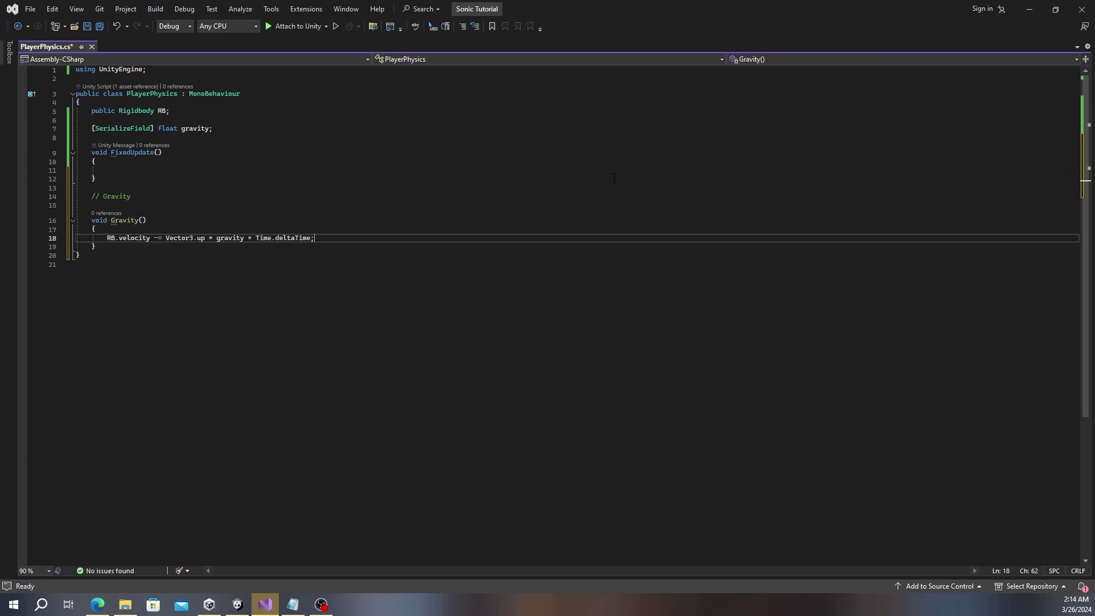
key("Up")
key("Up")
key("Up")
key("BackSpace")
key("BackSpace")
type("[SerializeField] float gravity;Gravity();")
key("alt+Tab")
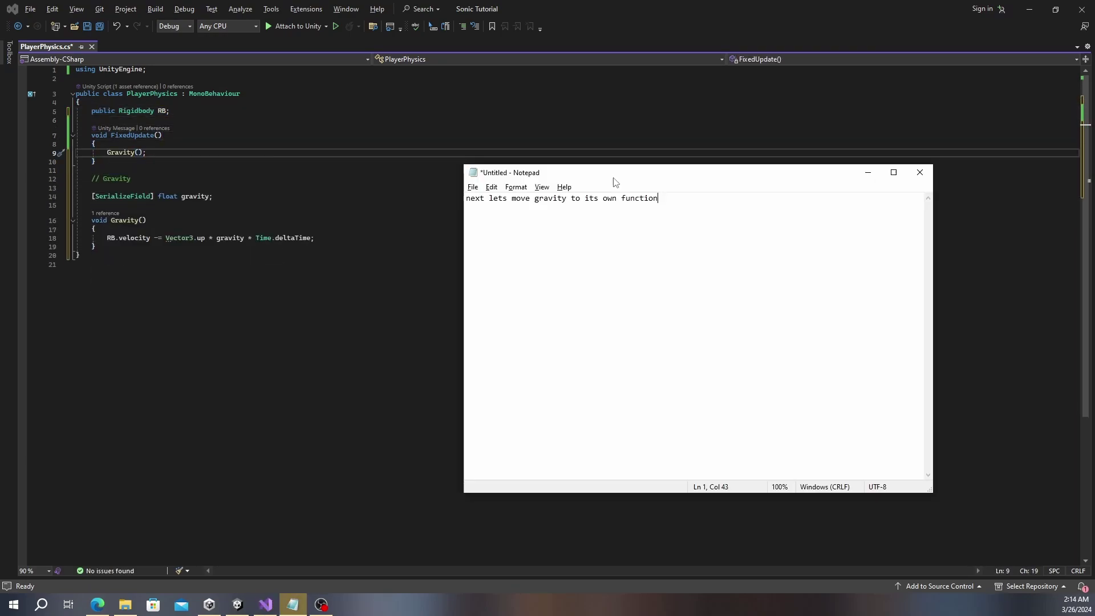
type("then lets create")
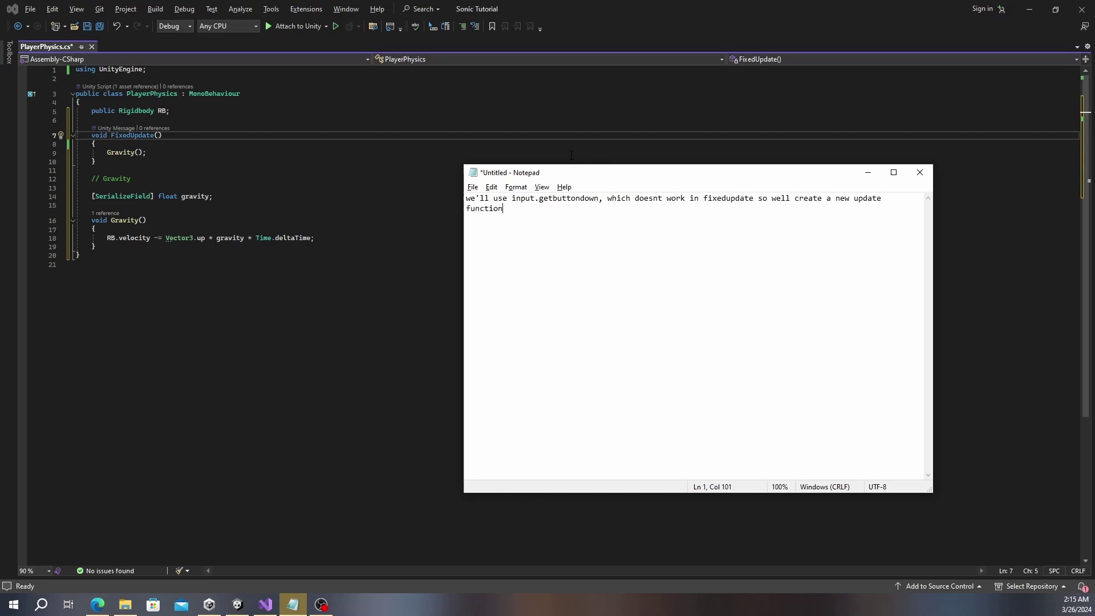
- Add an empty Update() method above FixedUpdate in PlayerPhysics
key("alt+Tab")
key("ctrl+Return")
key("ctrl+Return")
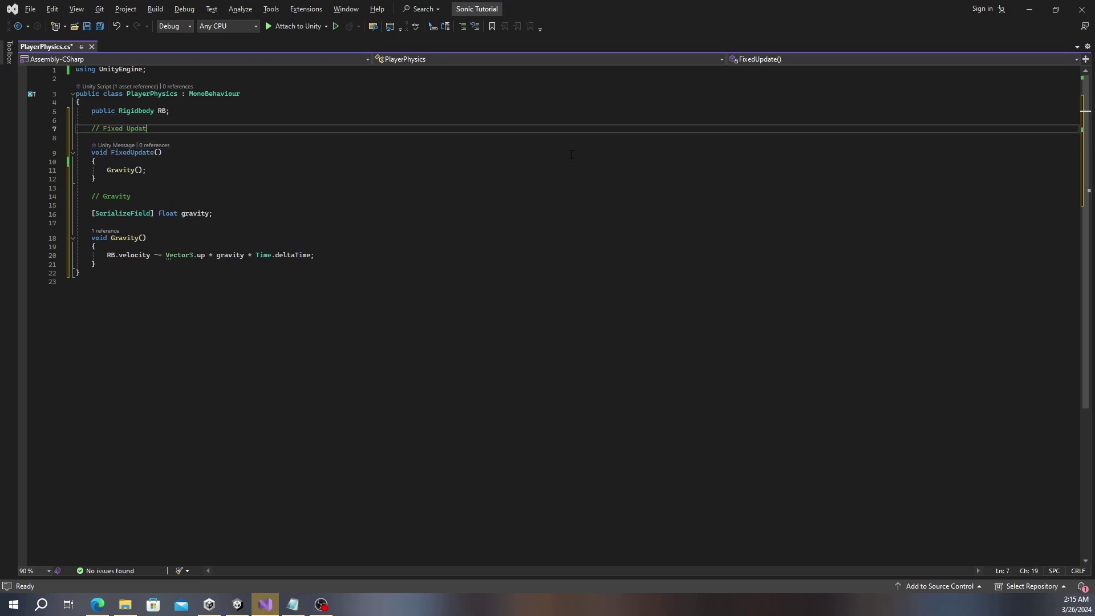
type("e")
key("ctrl+Return")
key("ctrl+Return")
key("Return")
key("Return")
type("void Update()")
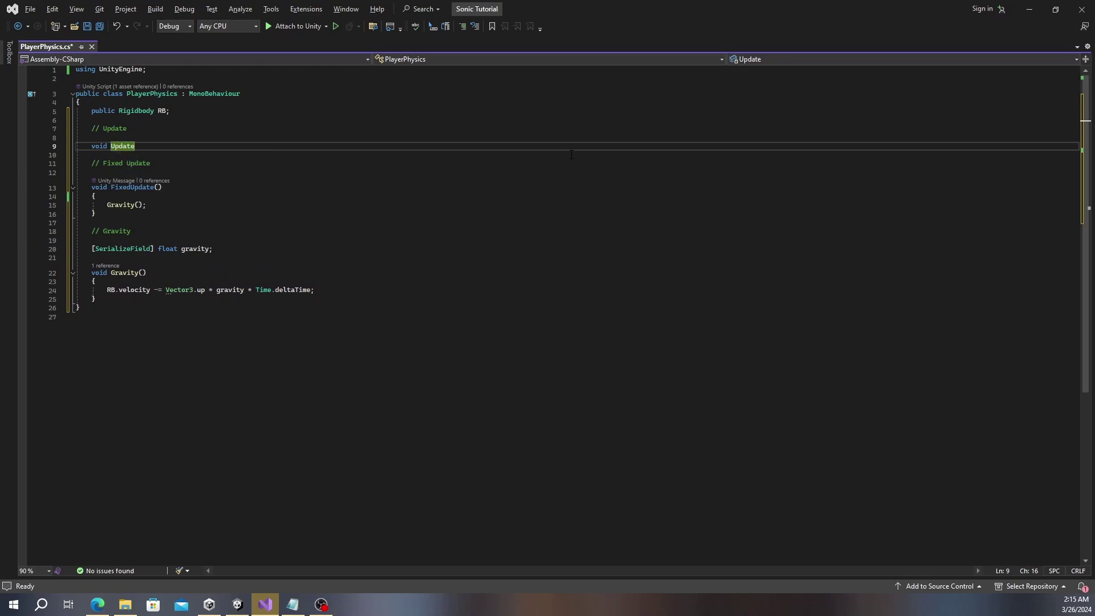
key("Return")
type("{")
key("Return")
key("alt+Tab")
key("ctrl+a")
type("we'll also create a function for our ju")
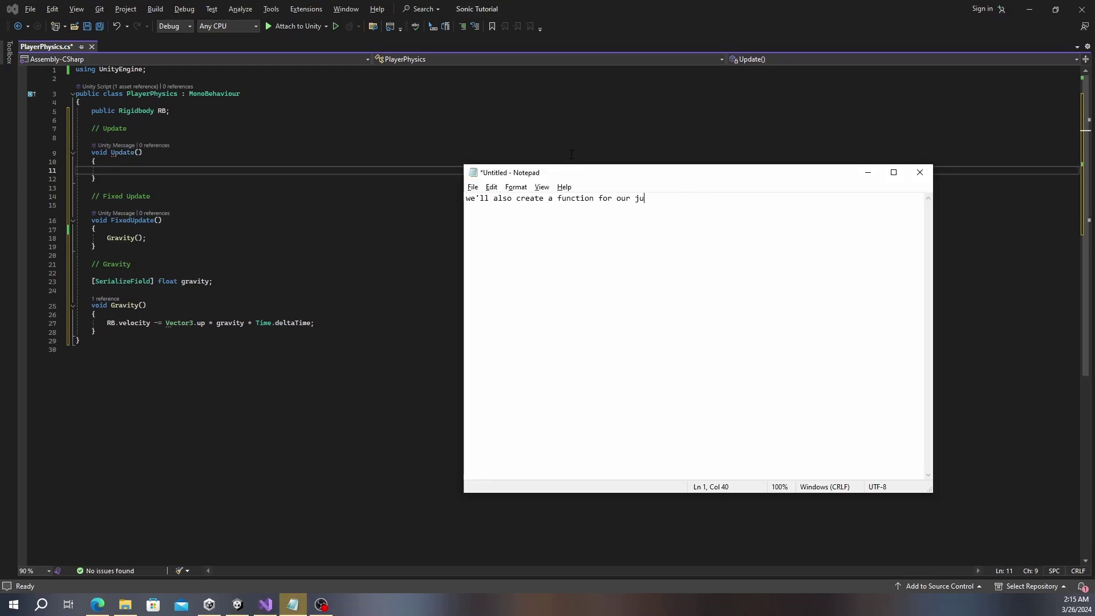
type("mp")
key("alt+Tab")
- Add a Jump() method, called from Update when Input.GetButtonDown("Jump") is true
key("Down")
key("End")
key("Return")
key("Return")
type("// Jump")
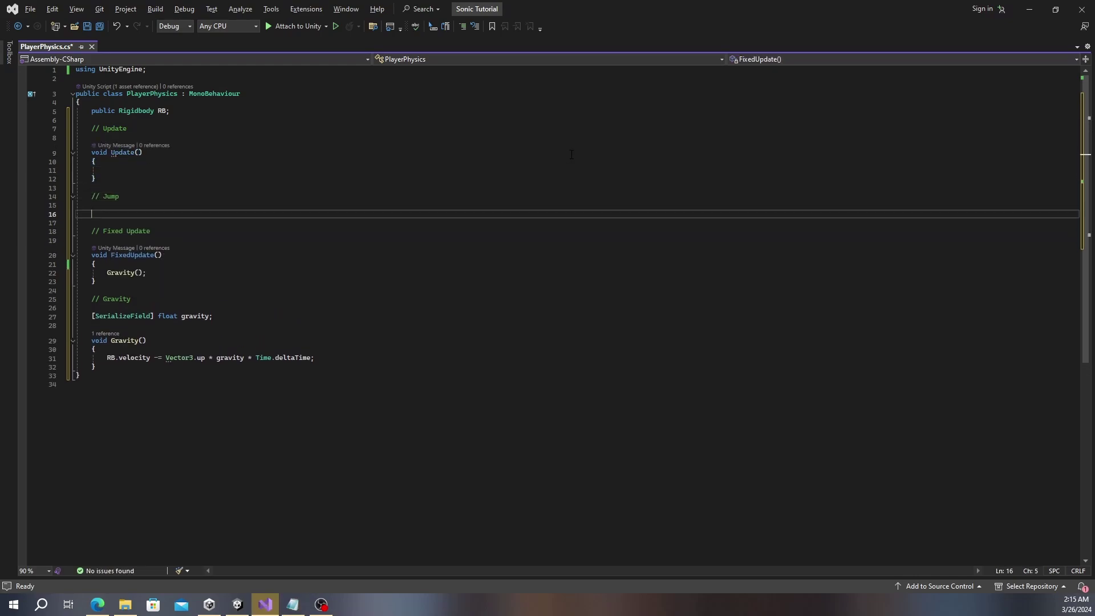
key("Return")
key("Return")
type("void Jump() {")
key("Up")
key("Up")
key("Up")
type("if (Input.GetButtonDown(\"Jump\"))")
key("Return")
type("Ju")
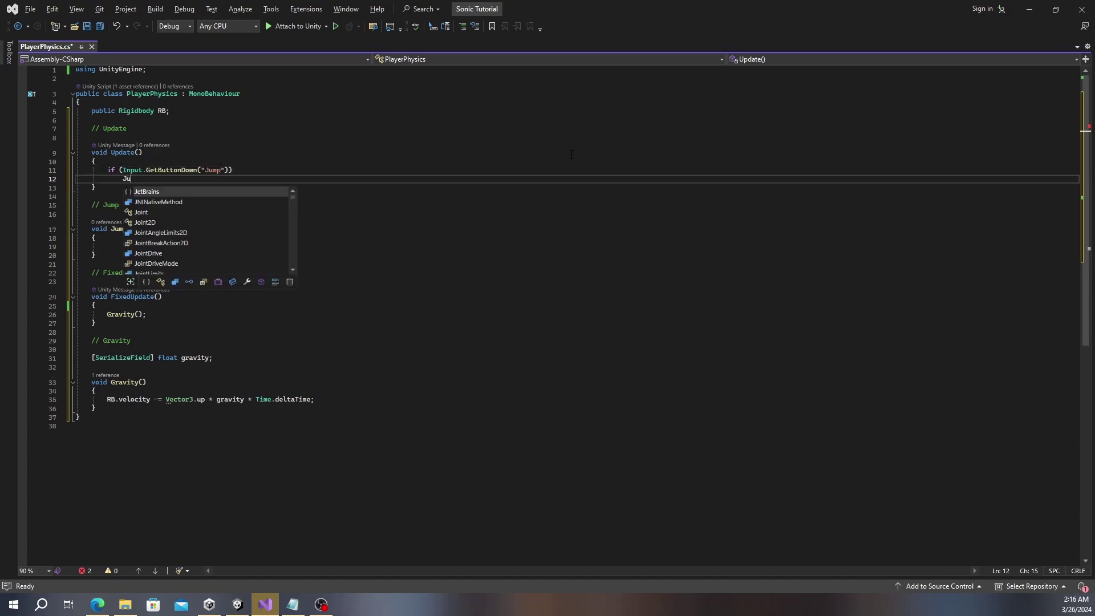
type("mp();")
key("Down")
key("Down")
key("Down")
- Make Jump() set RB.velocity to Vector3.up * jumpForce using a serialized jumpForce field, and save
key("alt+Tab")
type("normally we'")
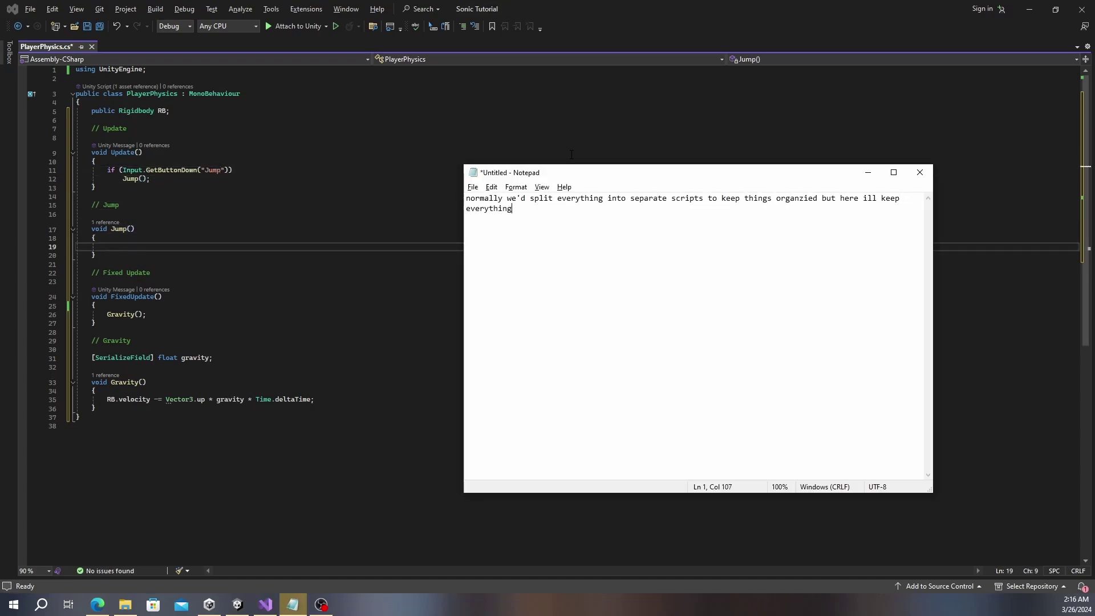
key("alt+Tab")
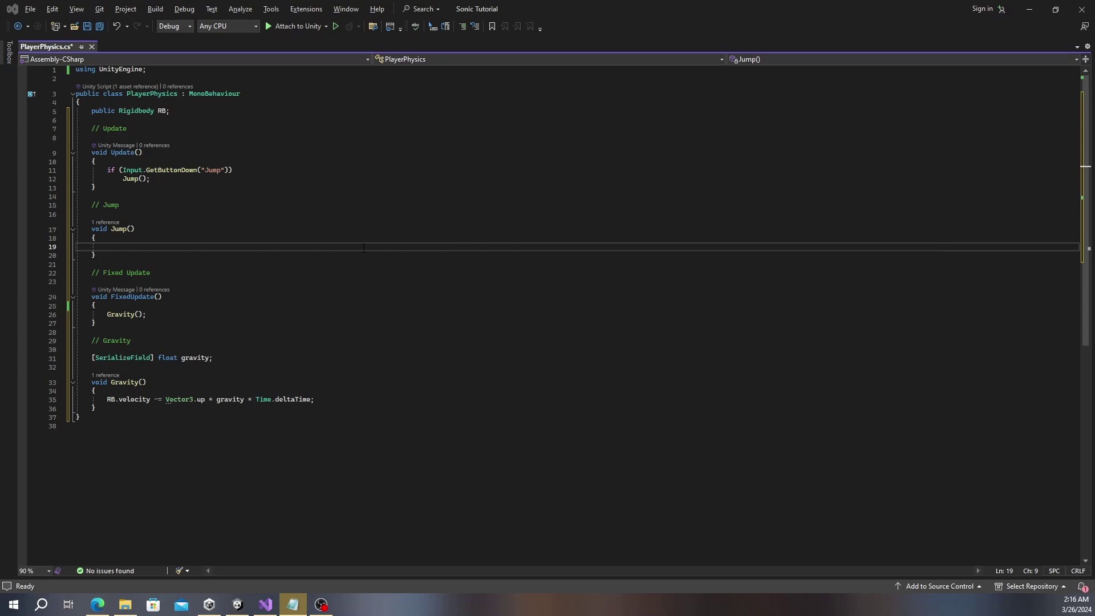
type("RB.velocity =")
key("Up")
key("Up")
key("Up")
key("End")
key("Return")
key("Return")
key("Up")
type("[SerializeField] float jumpForce;")
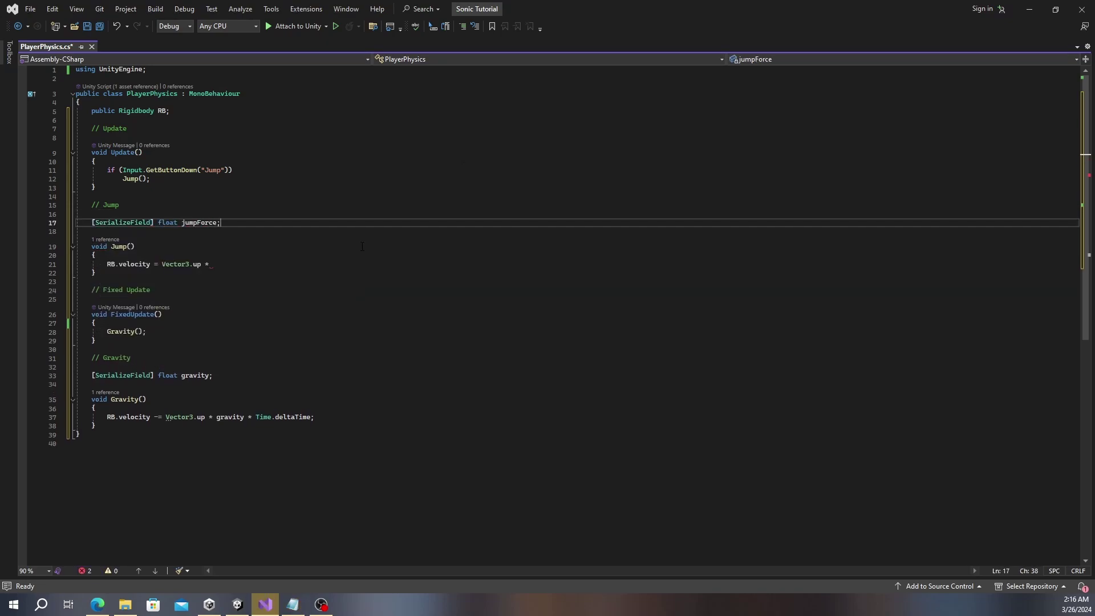
key("Down")
key("Down")
key("Down")
key("End")
type("Vector3.up * jumpForce;")
key("ctrl+s")
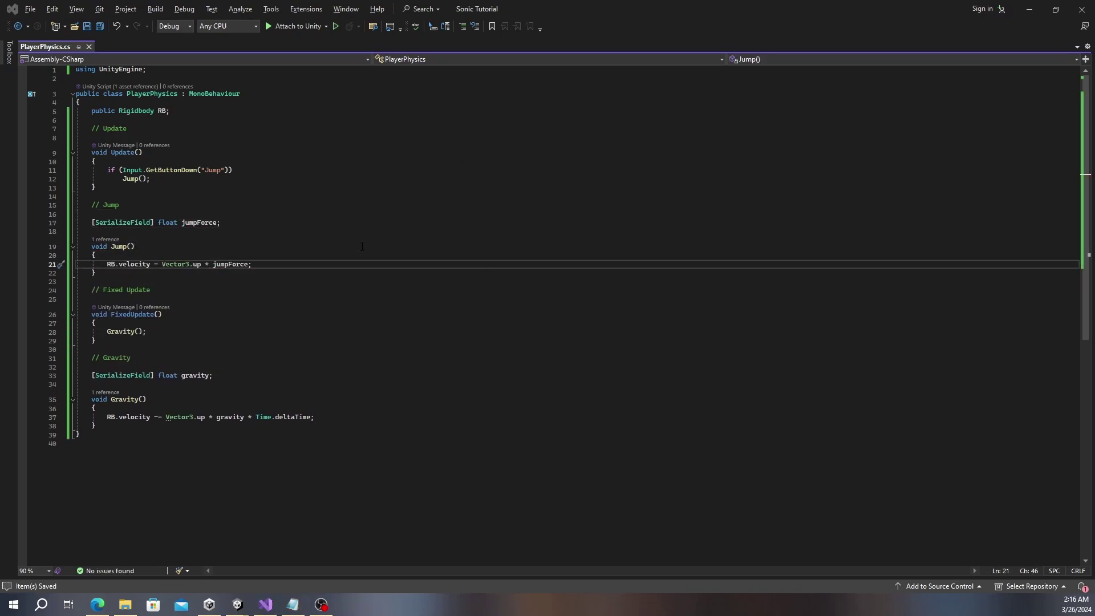
key("alt+Tab")
- Select Rigidbody, enter Play mode and press Space to watch the capsule jump
left_click(372, 225)
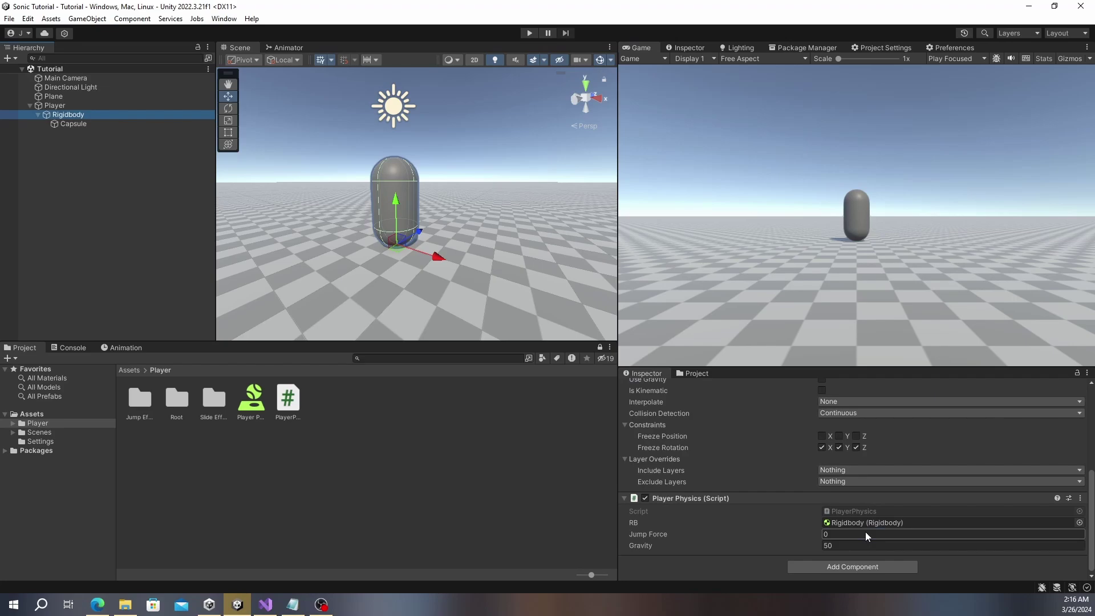
left_click(529, 32)
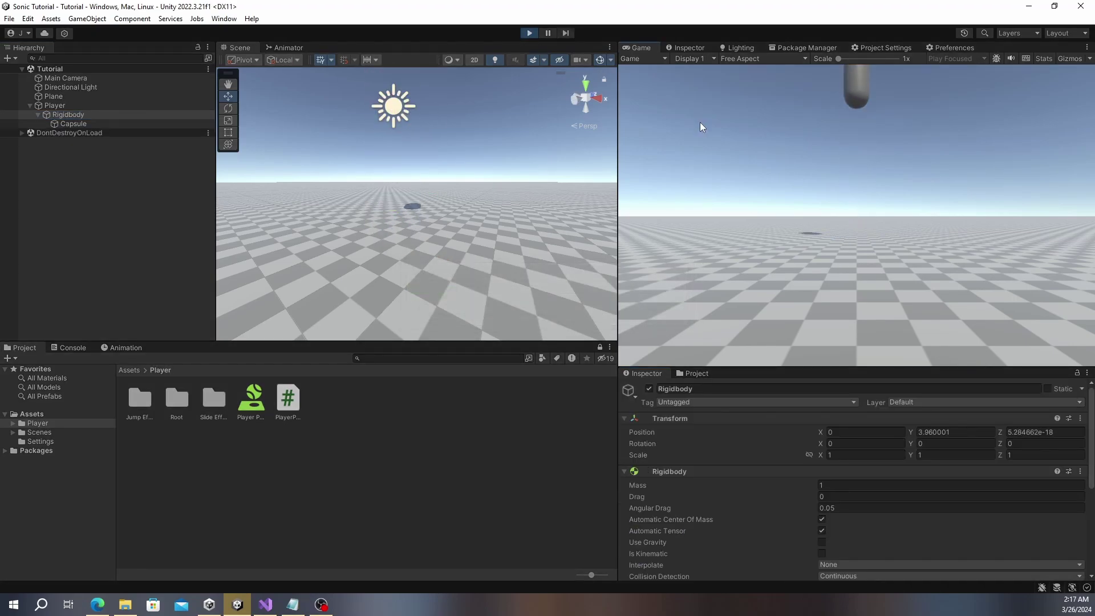
key("space")
key("space")
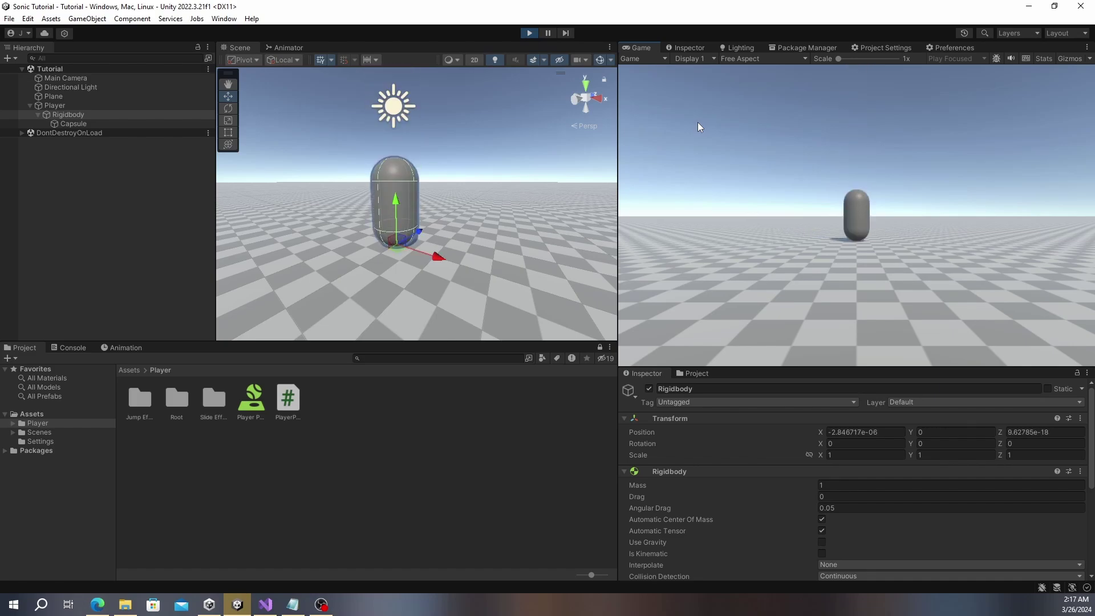
key("alt+Tab")
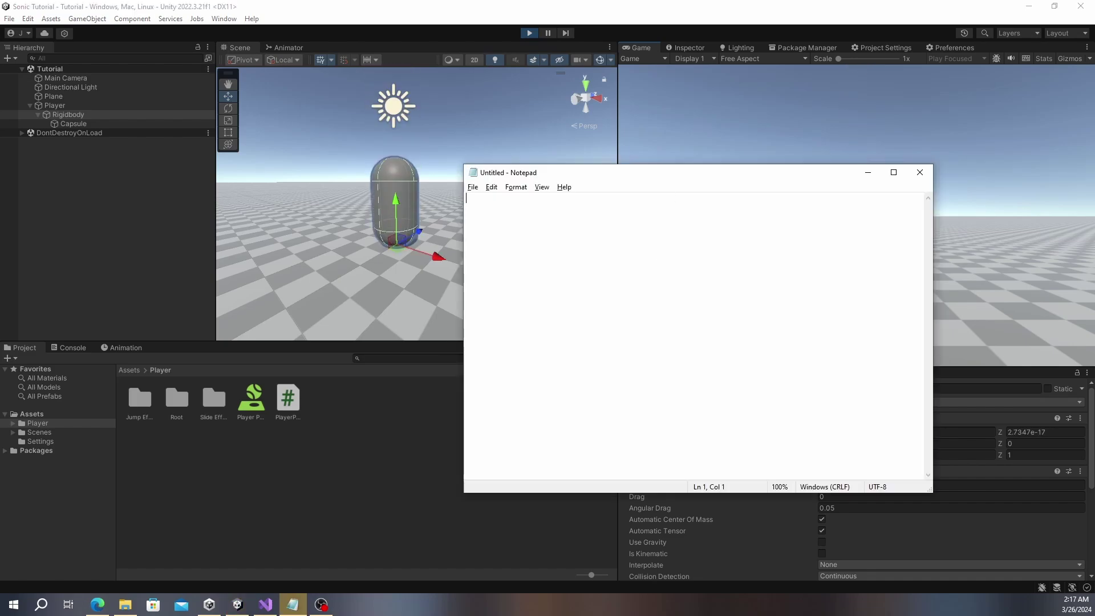
type("now our jump works but t")
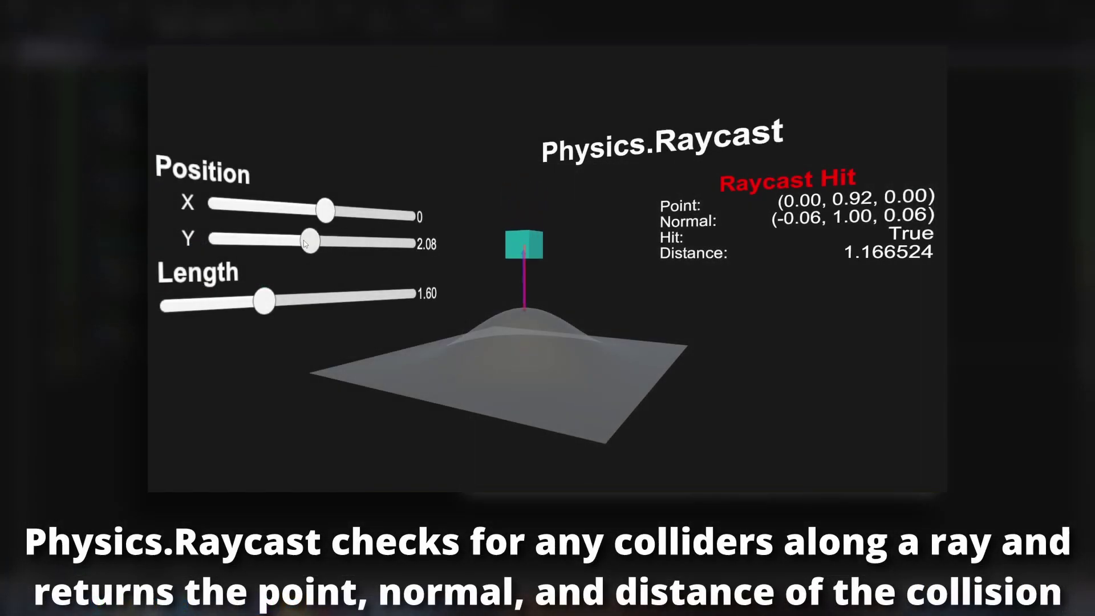
- Raycast down from RB.worldCenterOfMass along -RB.transform.up, limited by a serialized groundDistance field
left_click_drag(325, 211, 361, 217)
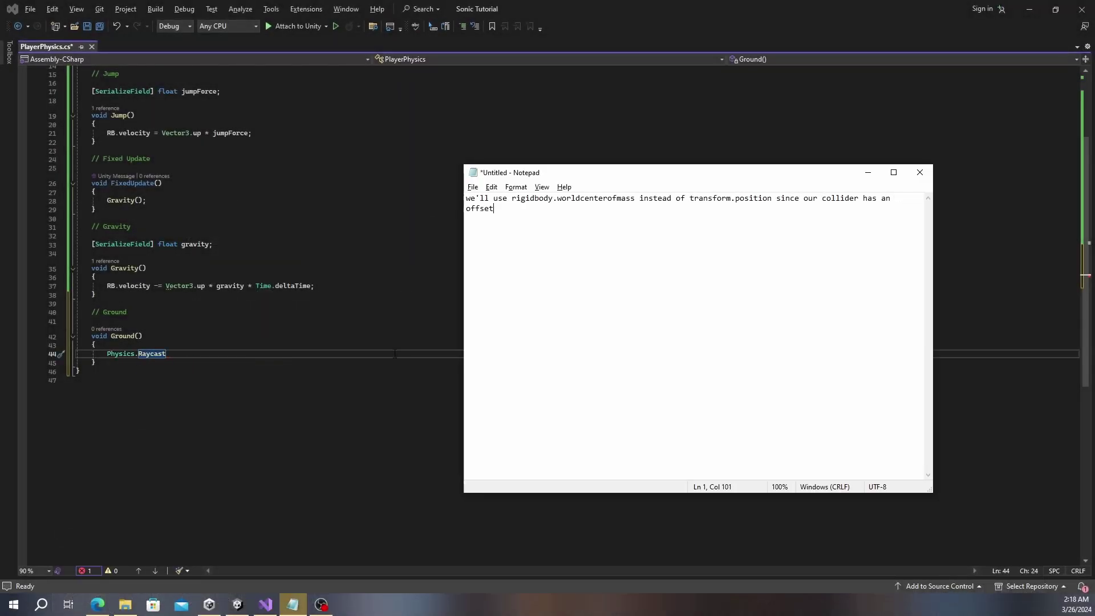
left_click(394, 353)
type("(RB.worldCenterOfMass, ")
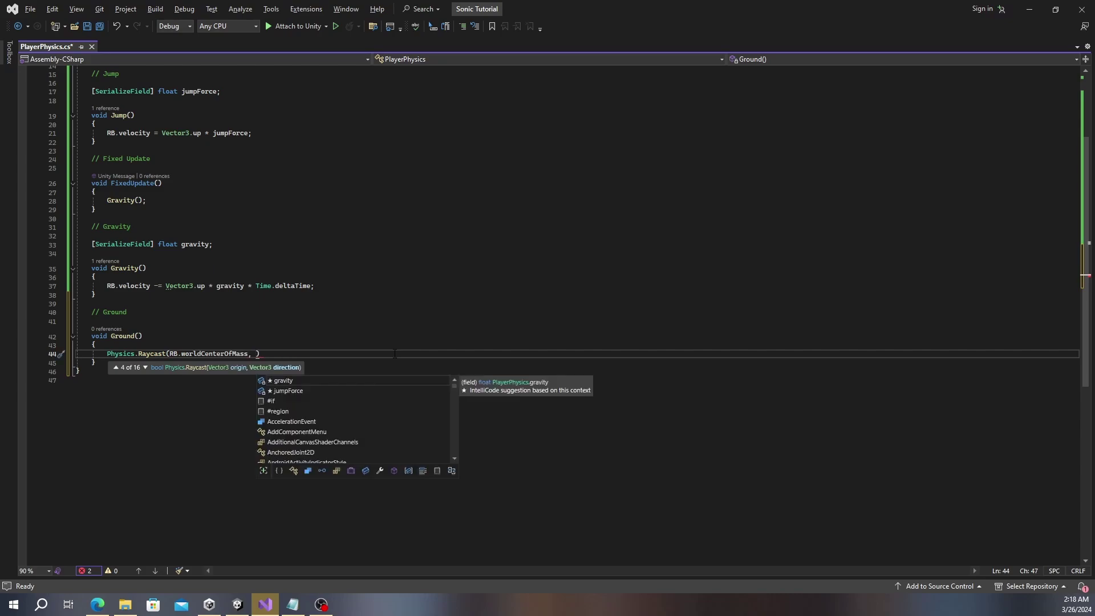
type("-RB.transform.up,")
key("Up")
key("Up")
key("Up")
key("Return")
key("Return")
key("Up")
type("[Ser")
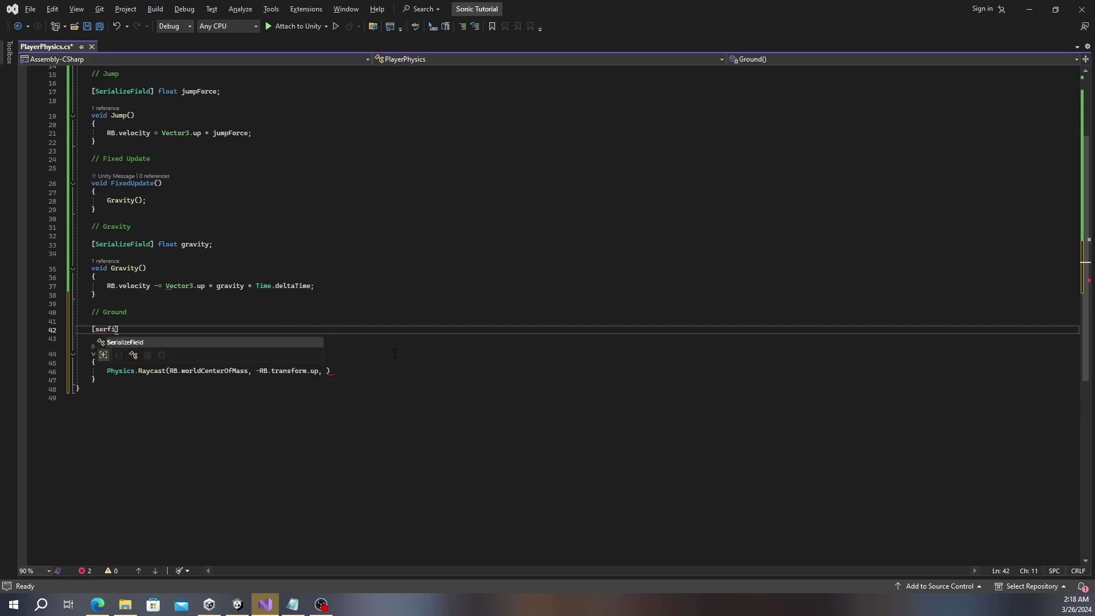
type("ializeField] float groundDistance;")
key("alt+Tab")
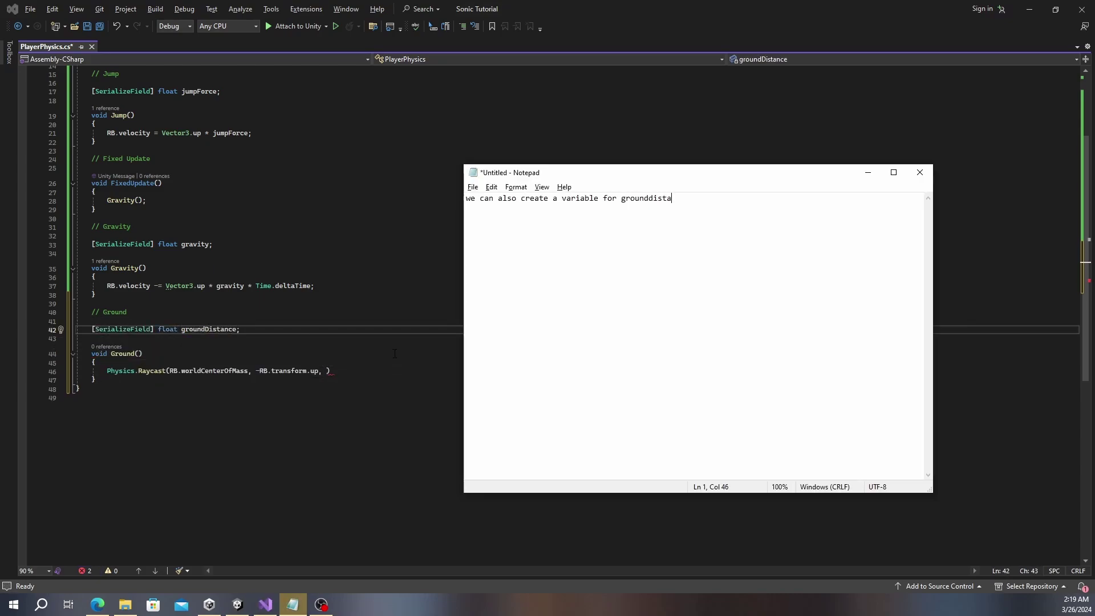
key("alt+Tab")
type("out Raycast")
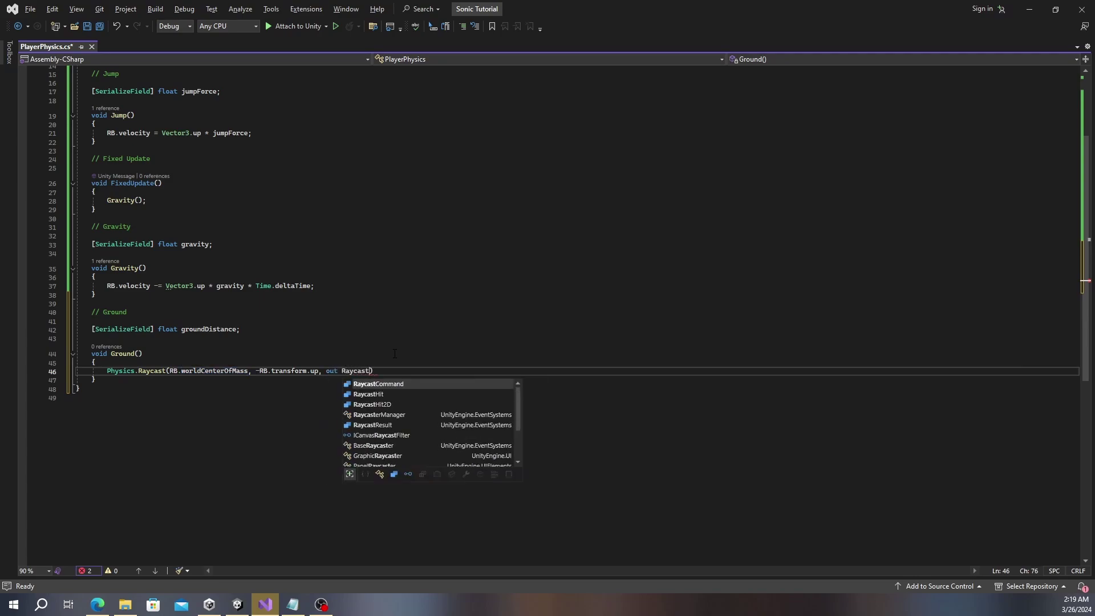
type("Hit hit, groundDistance")
- Add a public LayerMask layerMask field and pass it plus QueryTriggerInteraction to the raycast
key("alt+Tab")
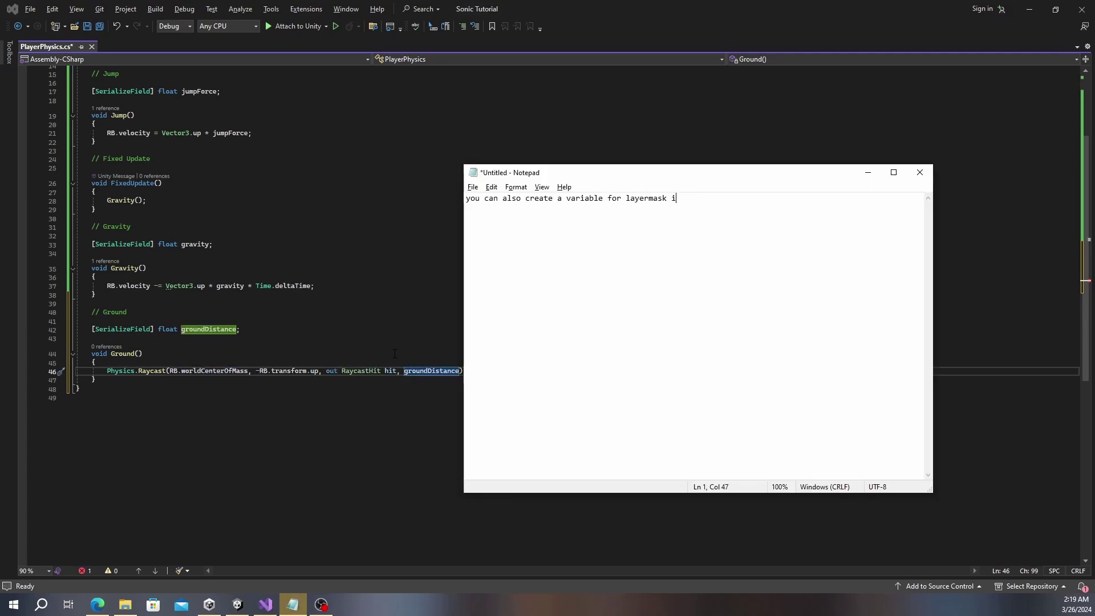
key("alt+Tab")
scroll(394, 353, "up", 5)
key("Return")
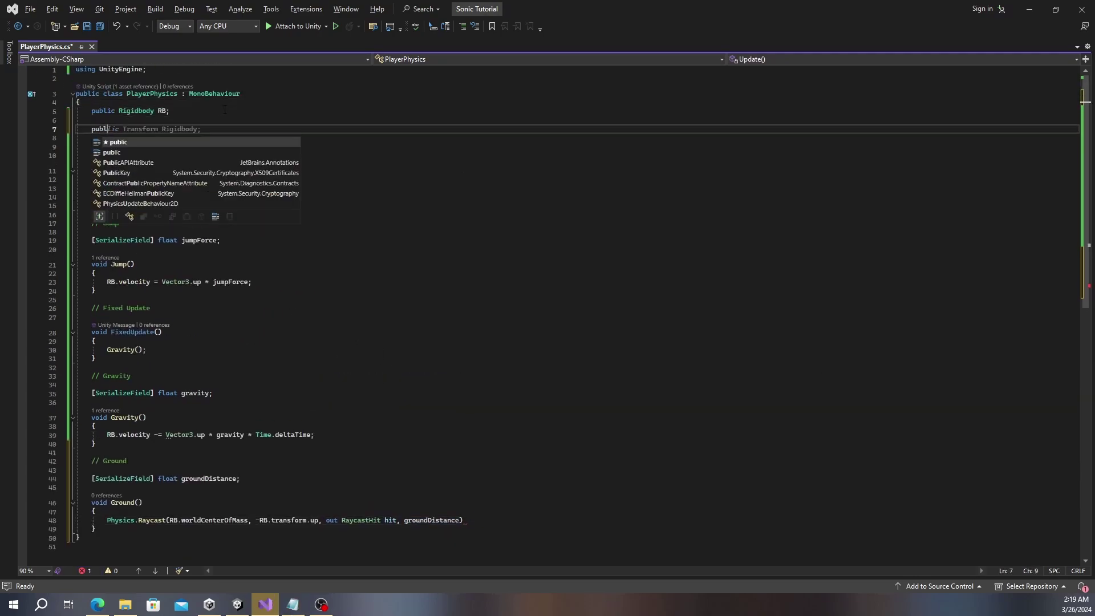
type("public LayerMask layerMask;")
scroll(477, 337, "down", 7)
key("alt+Tab")
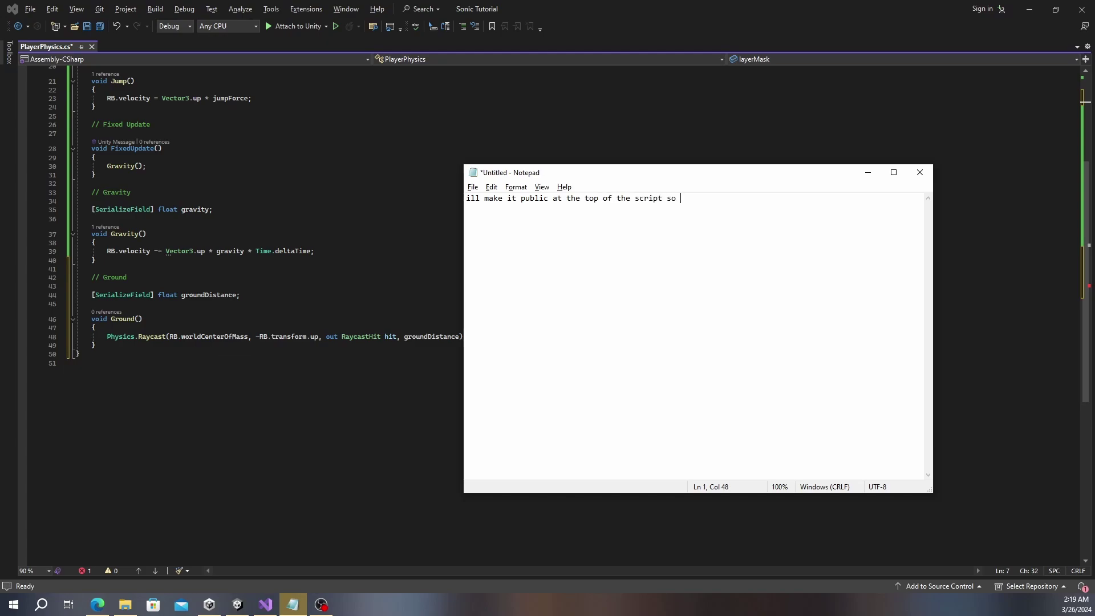
key("alt+Tab")
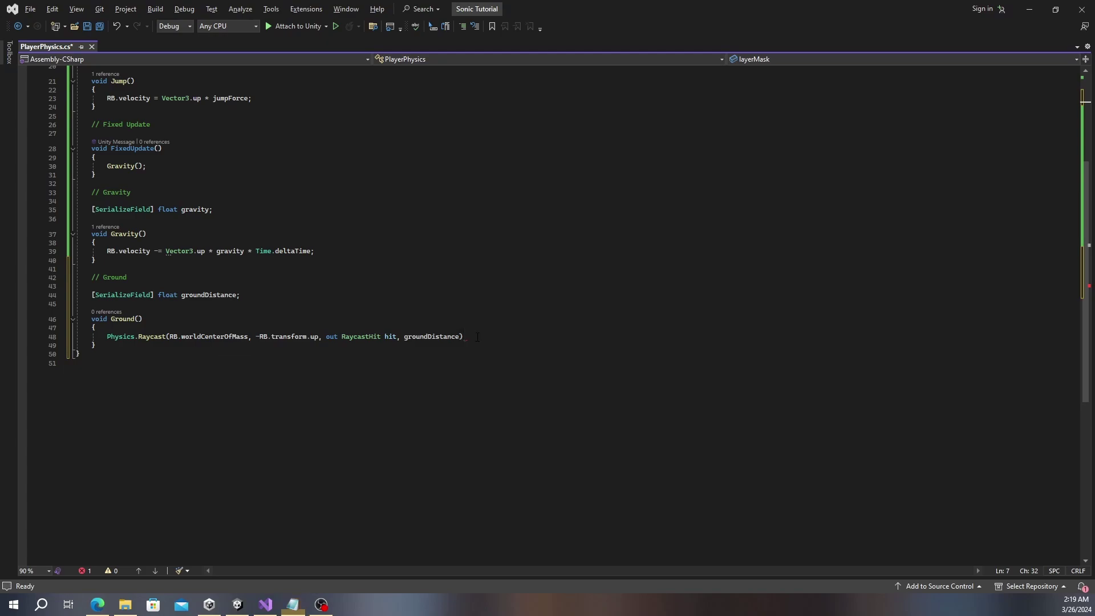
left_click(460, 336)
type(", layerMask, Qu")
key("Down")
key("Down")
key("Tab")
- Declare a bool ground field and store the raycast result in it
key("alt+Tab")
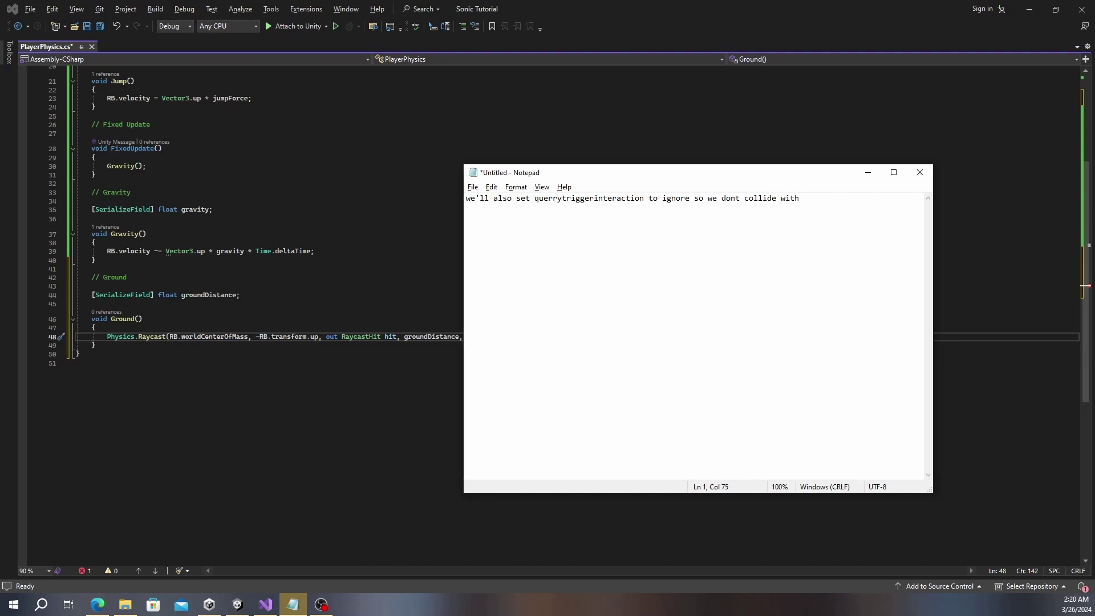
key("alt+Tab")
key("Up")
key("Up")
key("Up")
key("Return")
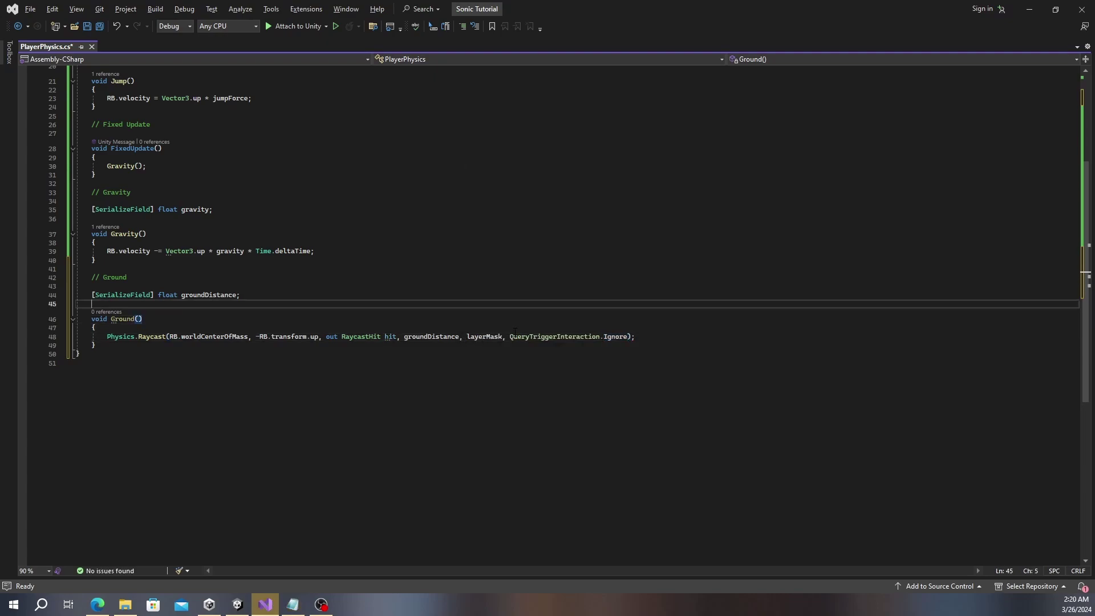
type("bool ground;")
key("Return")
key("Down")
key("Down")
key("Down")
key("Home")
type("bool ground =")
scroll(515, 333, "up", 7)
key("alt+Tab")
type("w")
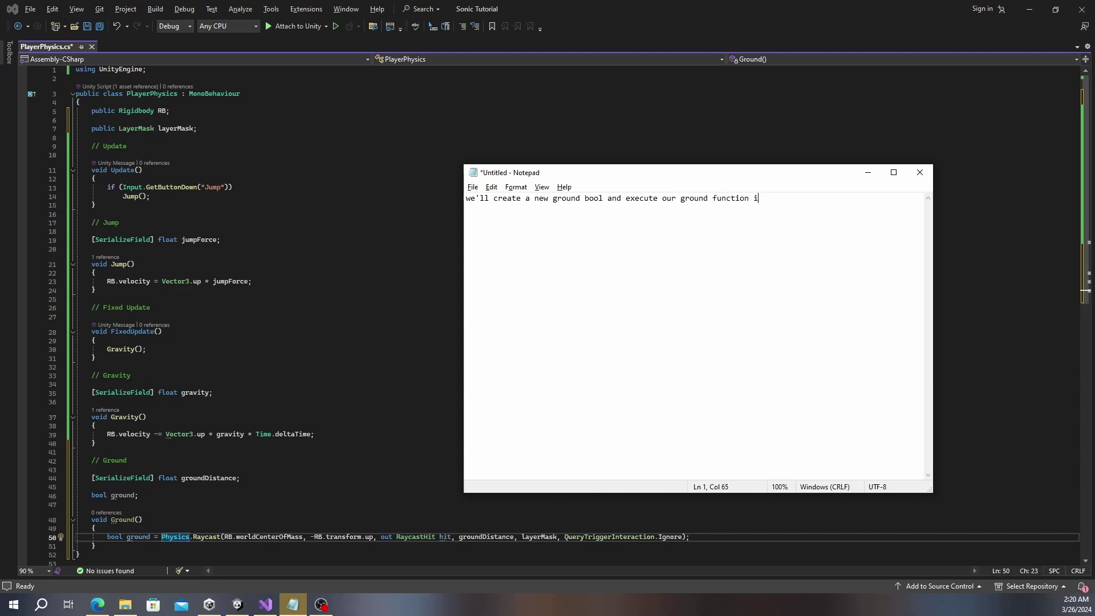
key("alt+Tab")
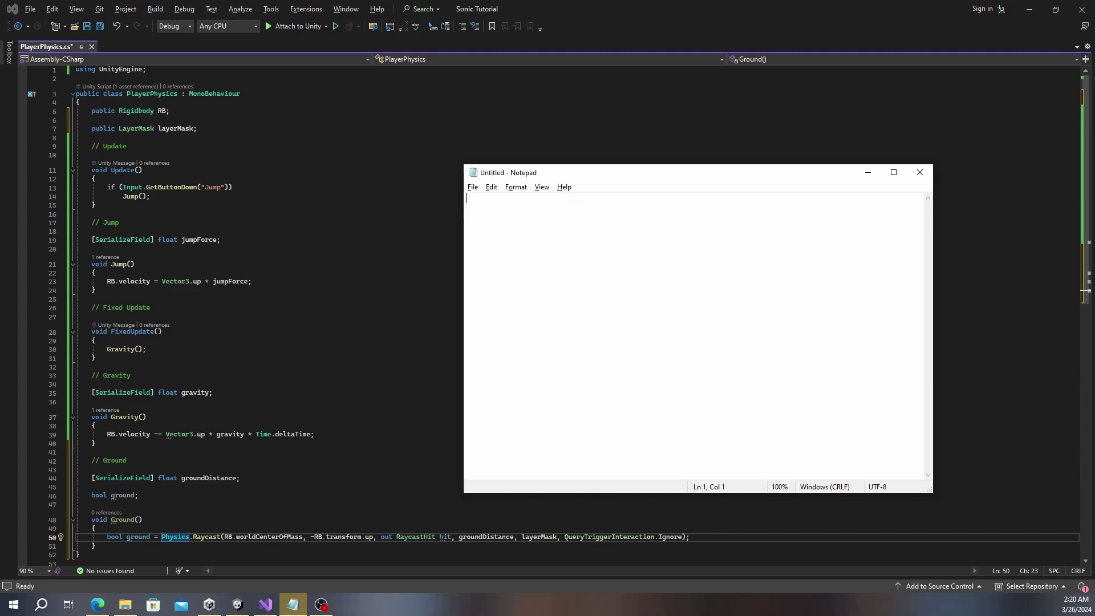
- Call Ground() in FixedUpdate before the gravity call
left_click(95, 341)
key("Return")
key("Return")
key("Up")
type("Ground();")
key("Return")
key("Return")
key("alt+Tab")
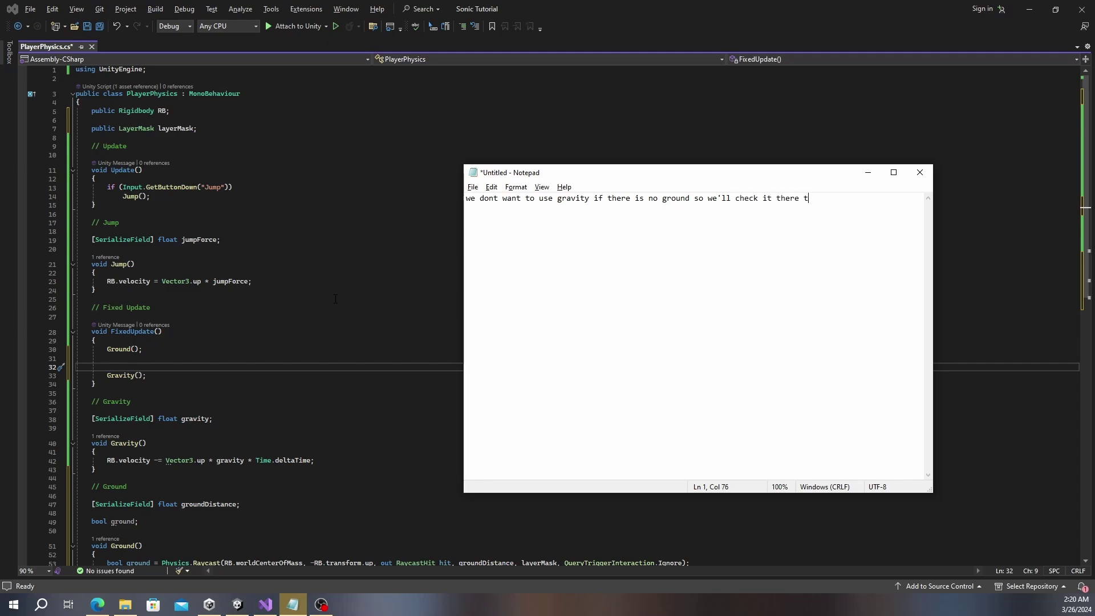
key("alt+Tab")
- Apply Gravity() only when !ground, and make Jump return early when not grounded
type("if (!ground)")
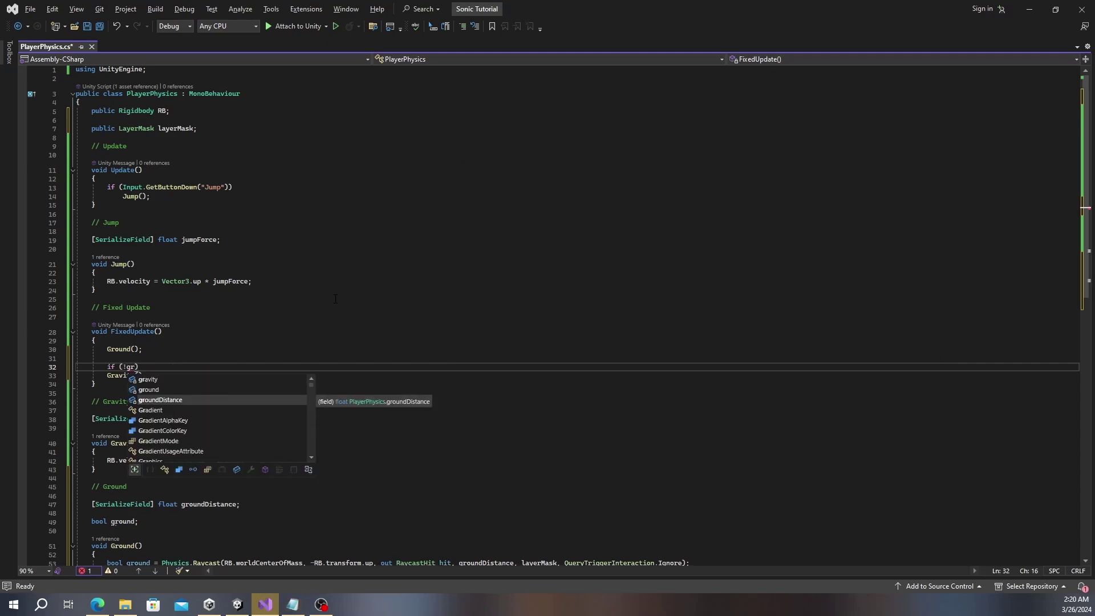
left_click(378, 274)
key("Return")
type("if (!ground) return;")
key("alt+Tab")
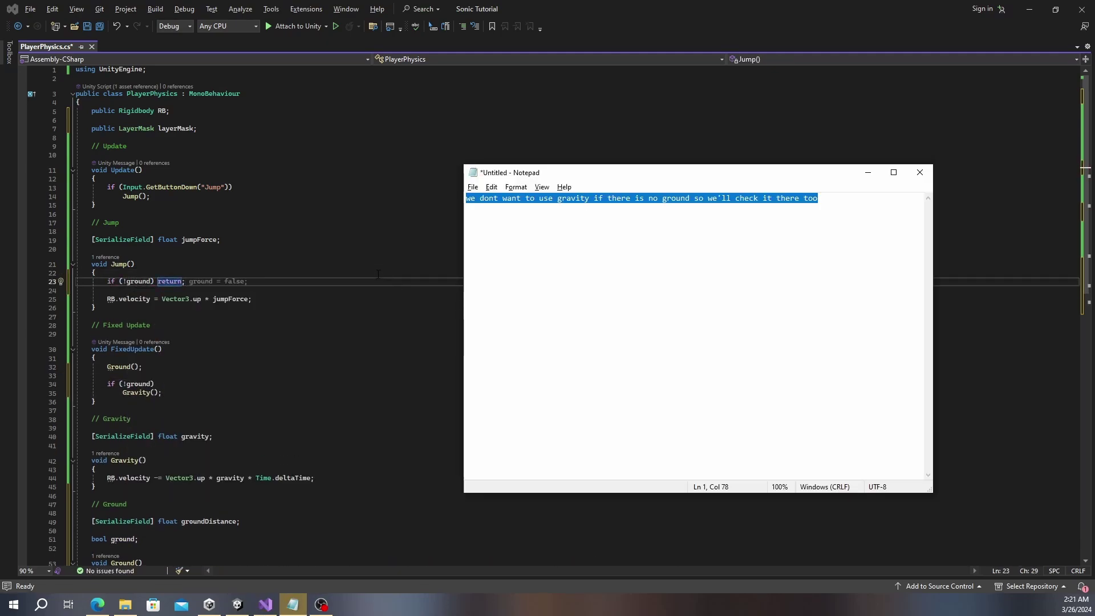
type("and we")
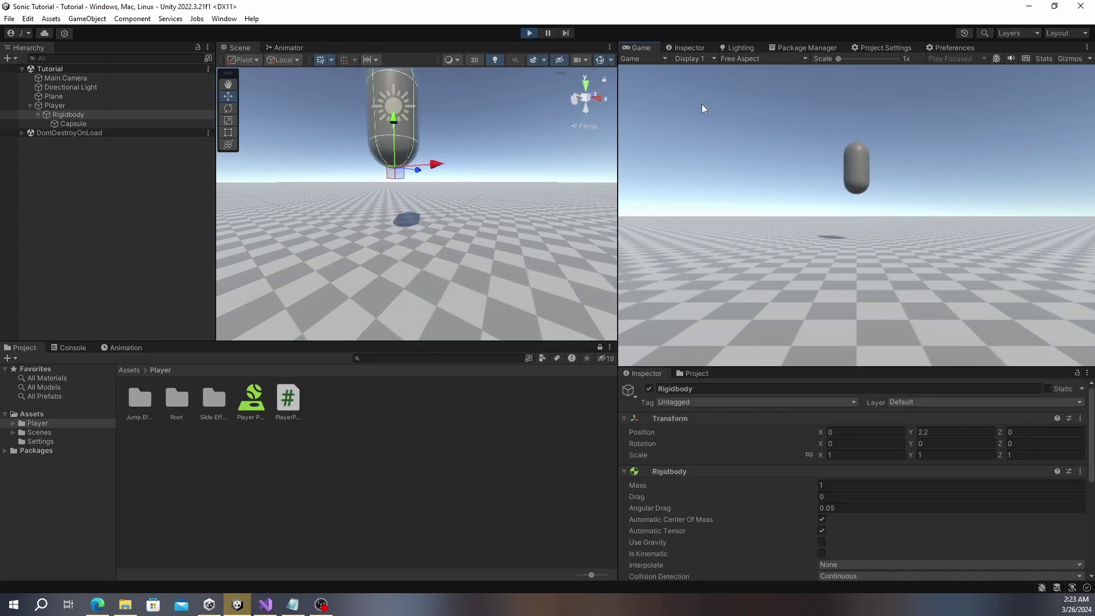
- Jump the capsule with Space five times in Play mode, watching it land on the plane
key("space")
key("space")
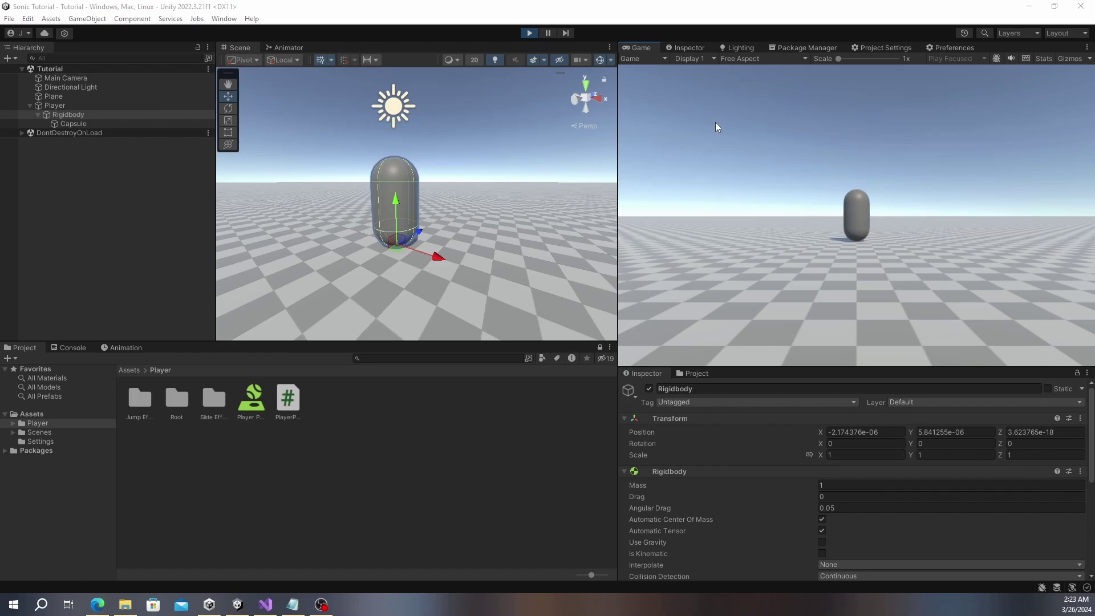
left_click(715, 122)
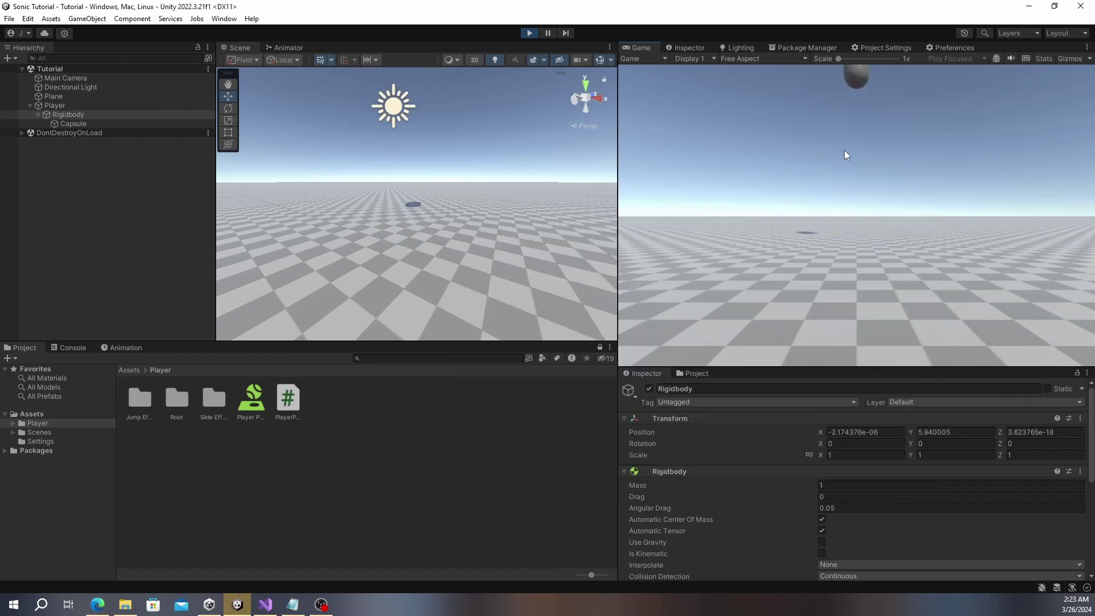
key("space")
key("space")
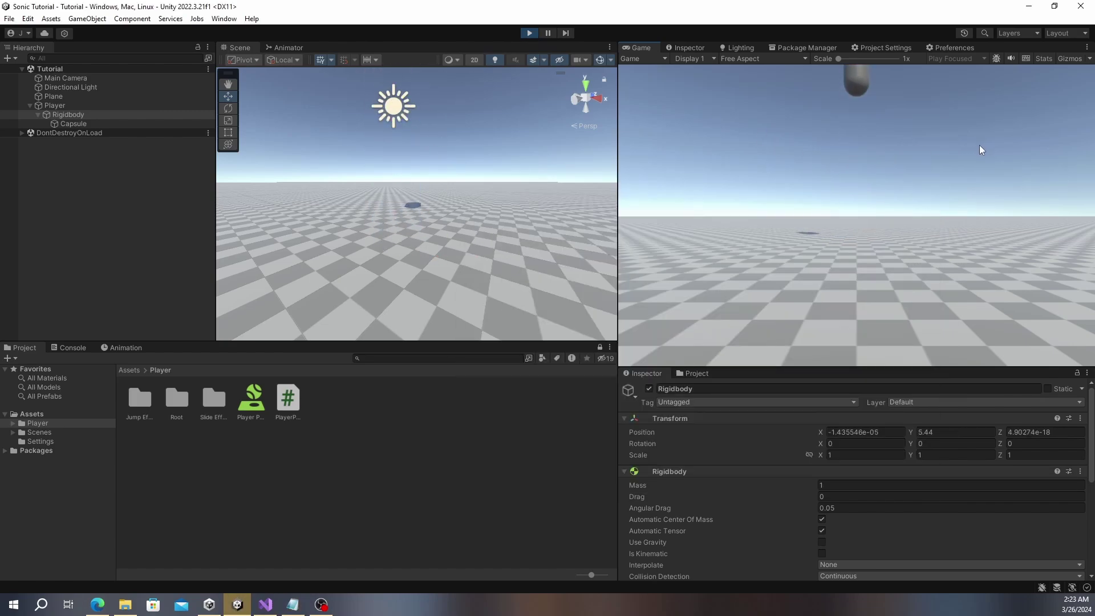
key("space")
key("space")
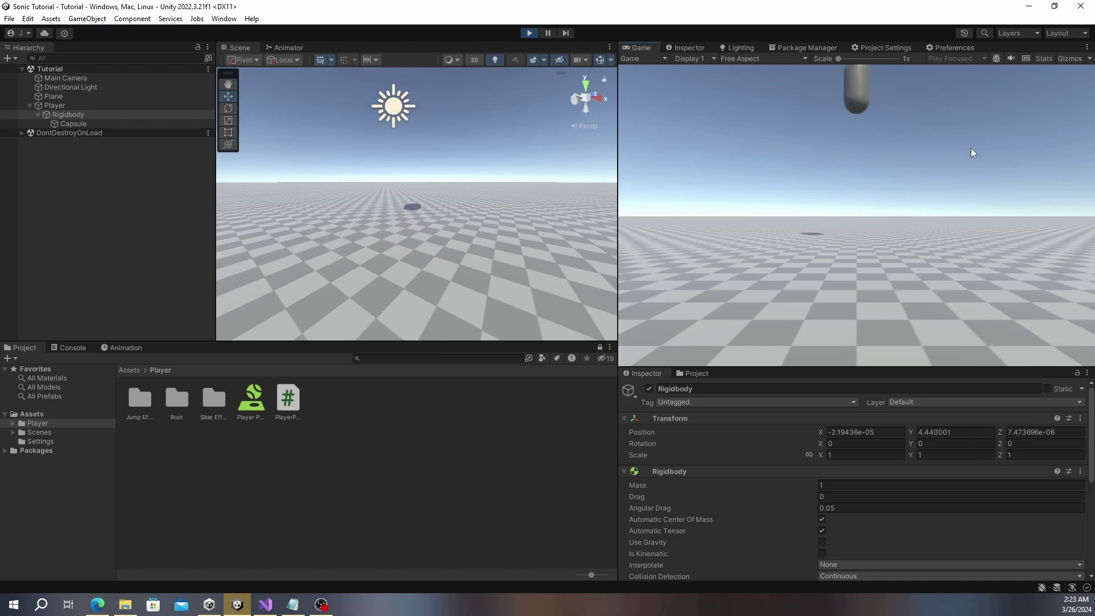
key("alt+Tab")
key("BackSpace")
key("BackSpace")
key("BackSpace")
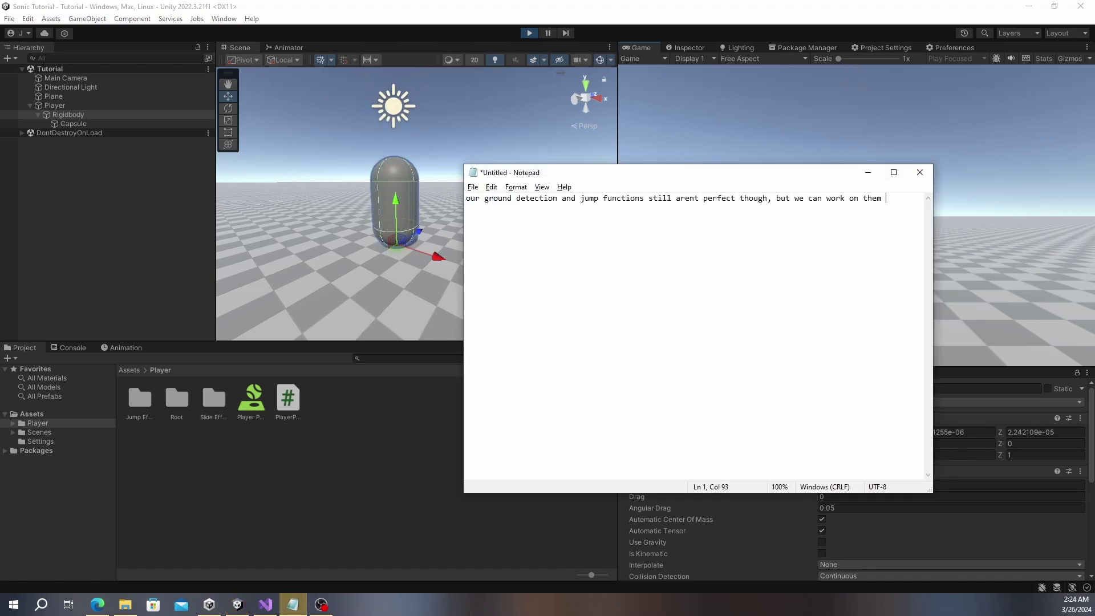
key("alt+Tab")
key("space")
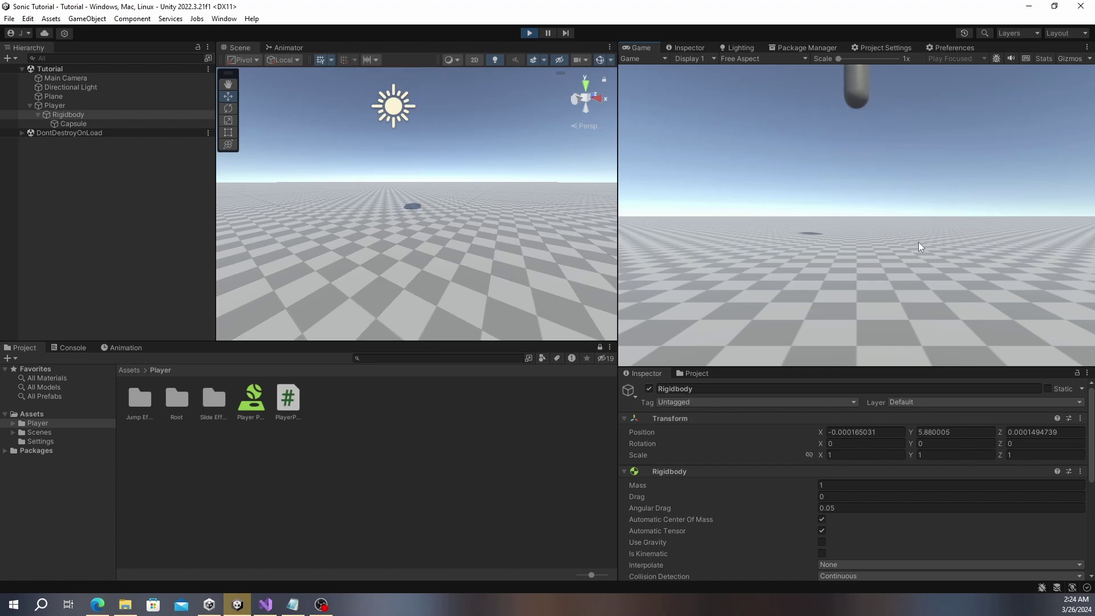
key("space")
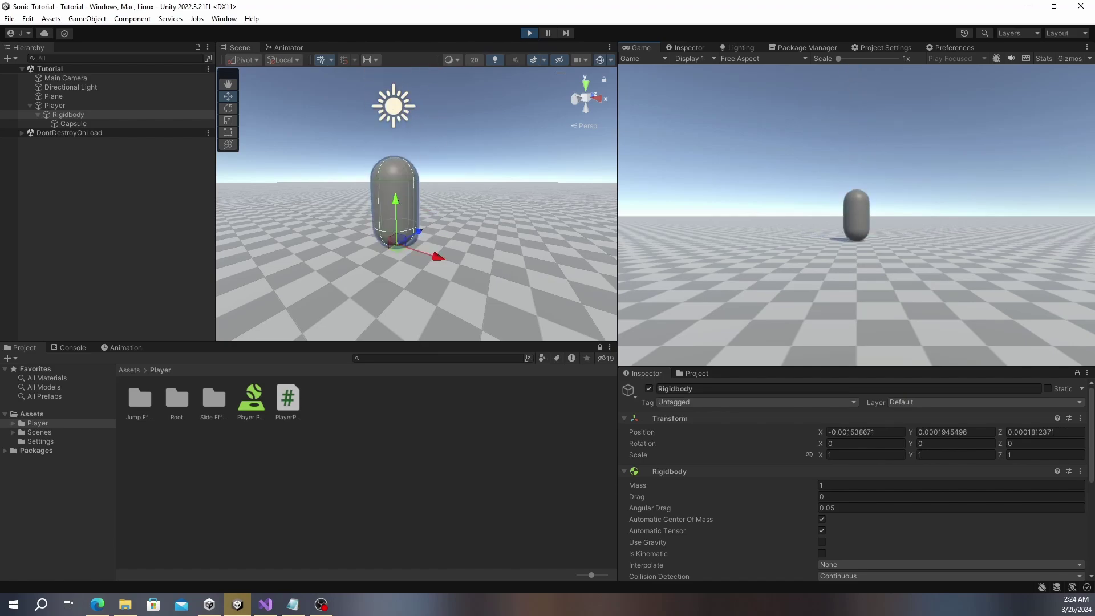
key("alt+Tab")
key("ctrl+a")
- Add a // Move section with a [SerializeField] float speed field and a Move() method
type("now lets create a mov")
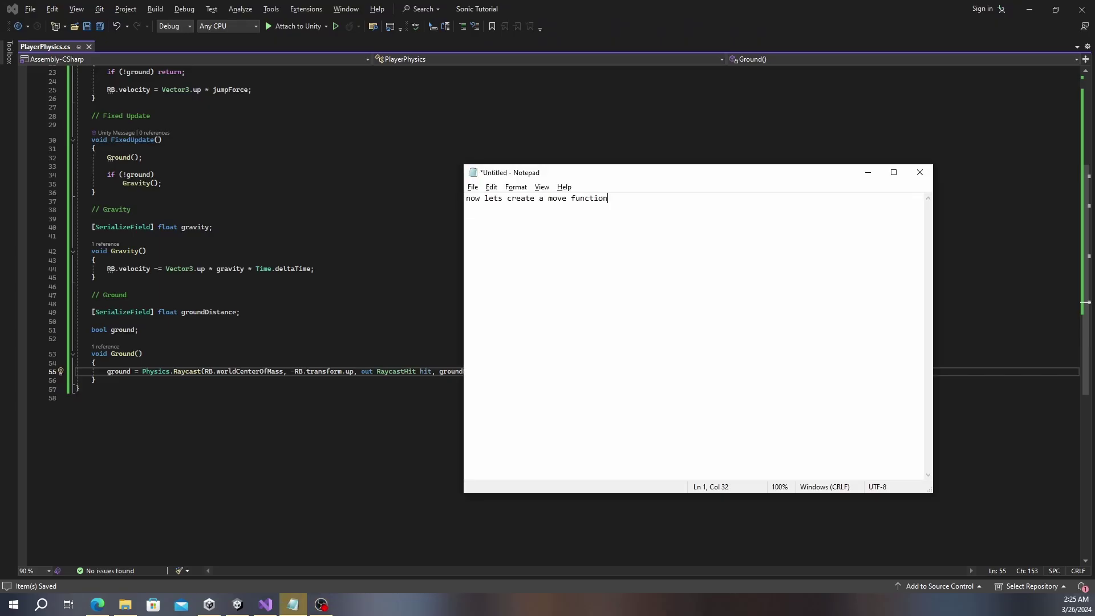
key("alt+Tab")
scroll(404, 315, "up", 5)
left_click(405, 331)
type("// Move  void Move()")
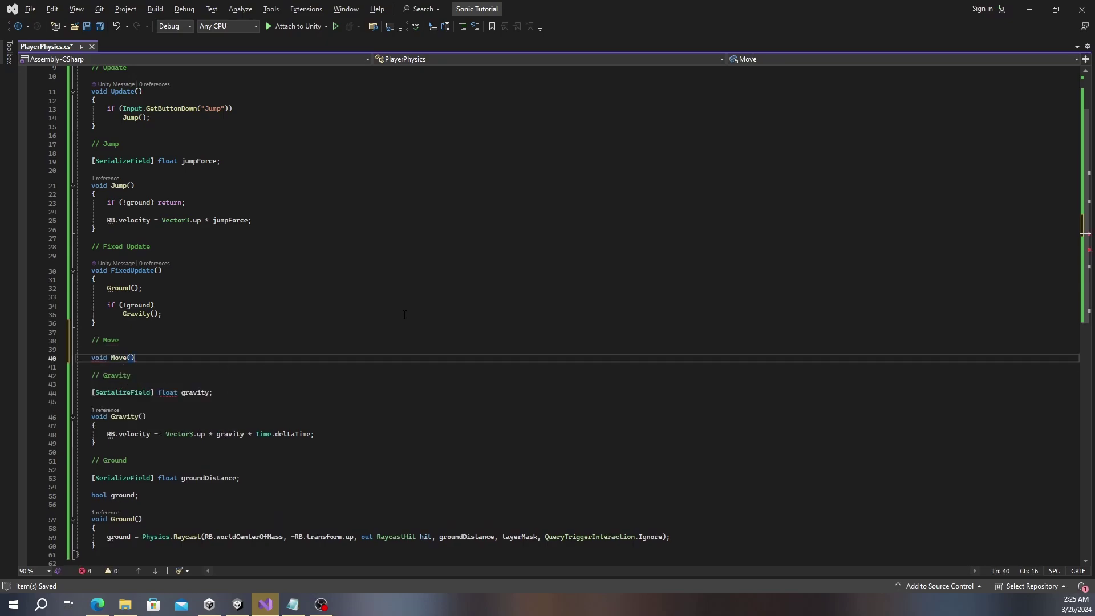
key("Home")
key("Return")
key("Up")
type("[SerializeField] float speed;")
key("Return")
key("Down")
key("End")
key("Return")
type("{")
key("Return")
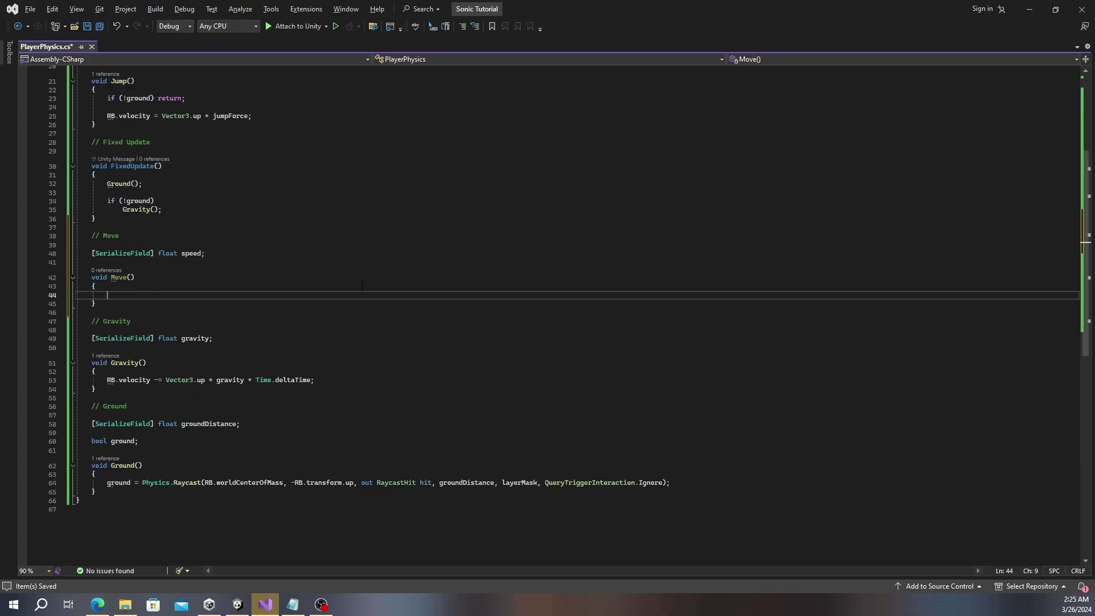
- Set RB.velocity from Vector3.right and forward times the Horizontal and Vertical axes times speed
type("RB.velocity =")
key("alt+Tab")
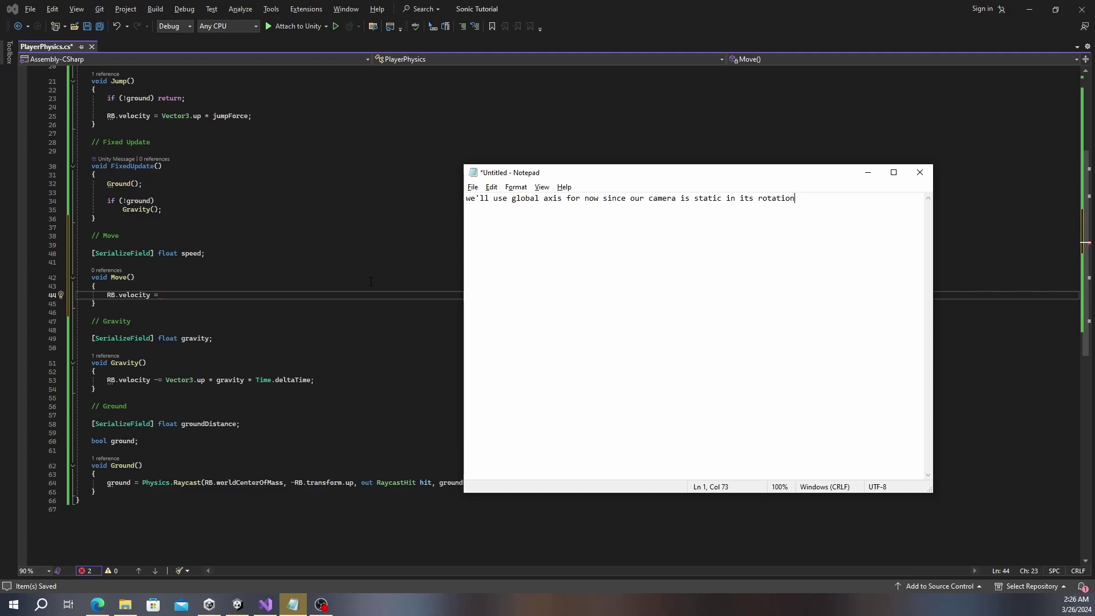
key("ctrl+a")
key("BackSpace")
key("alt+Tab")
type("(Vector3.right * ")
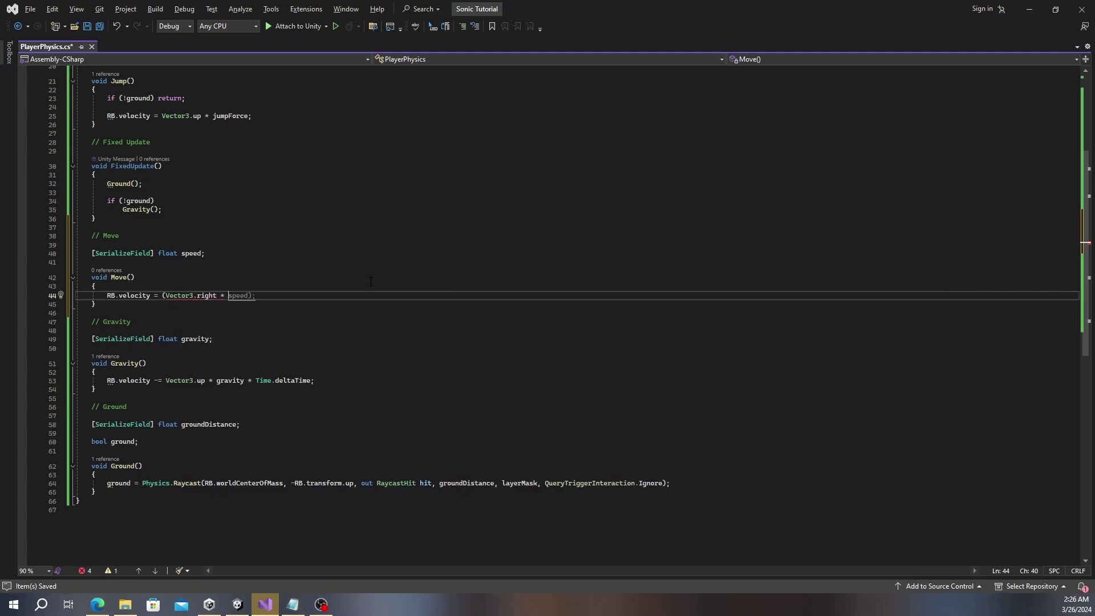
type("Input.GetAxis(\"Horizontal\") * speed) + (Vector3.forward")
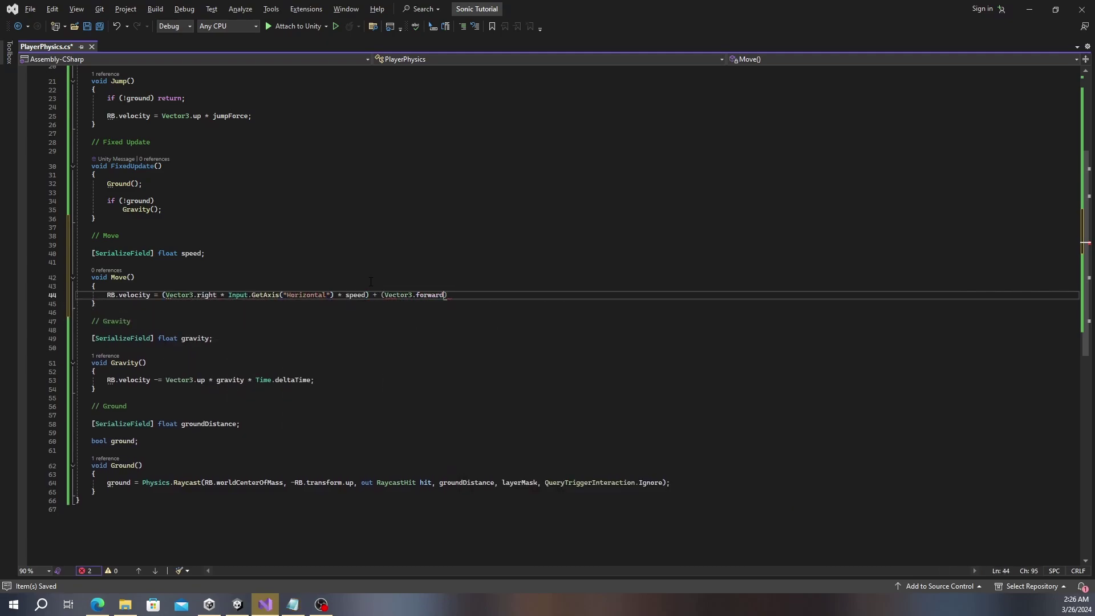
type(" * Input.GetAxis(\"Vertical\") * speed)")
key("Return")
key("alt+Tab")
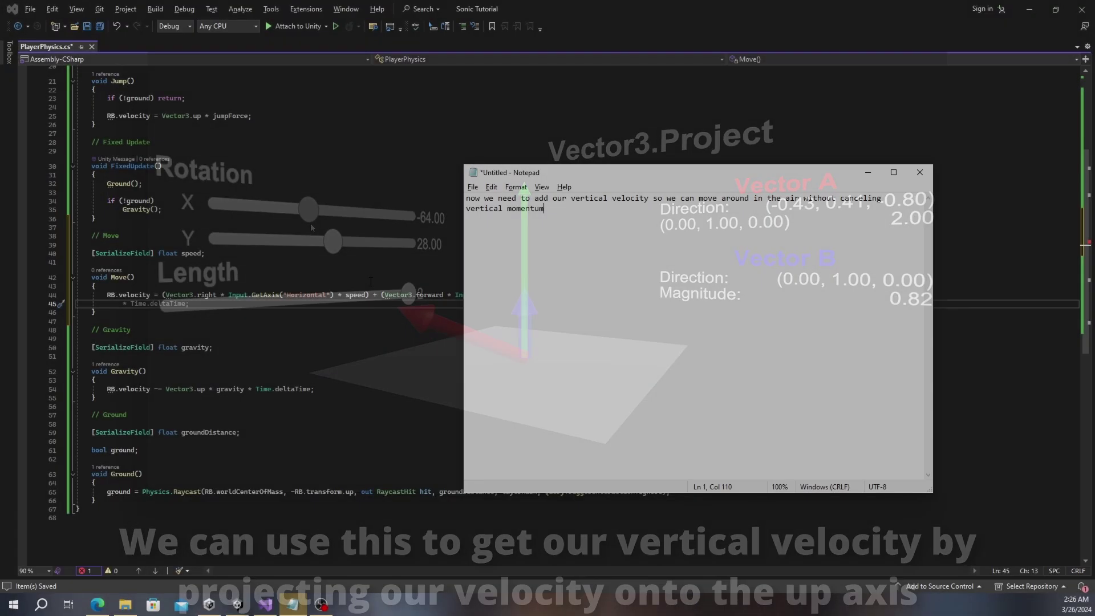
- Add a public verticalVelocity shortcut projecting RB.velocity onto RB.transform.up, and use it in Move
type("ector3.Project(RB.velocity, RB.tra")
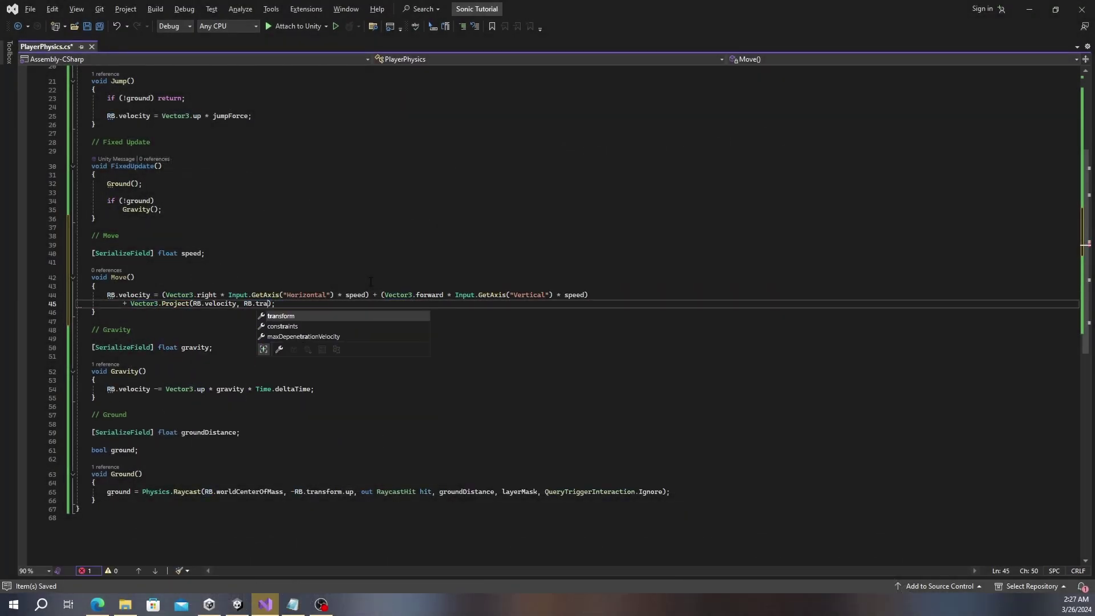
type("nsform.up);")
key("alt+Tab")
type("we'll be re")
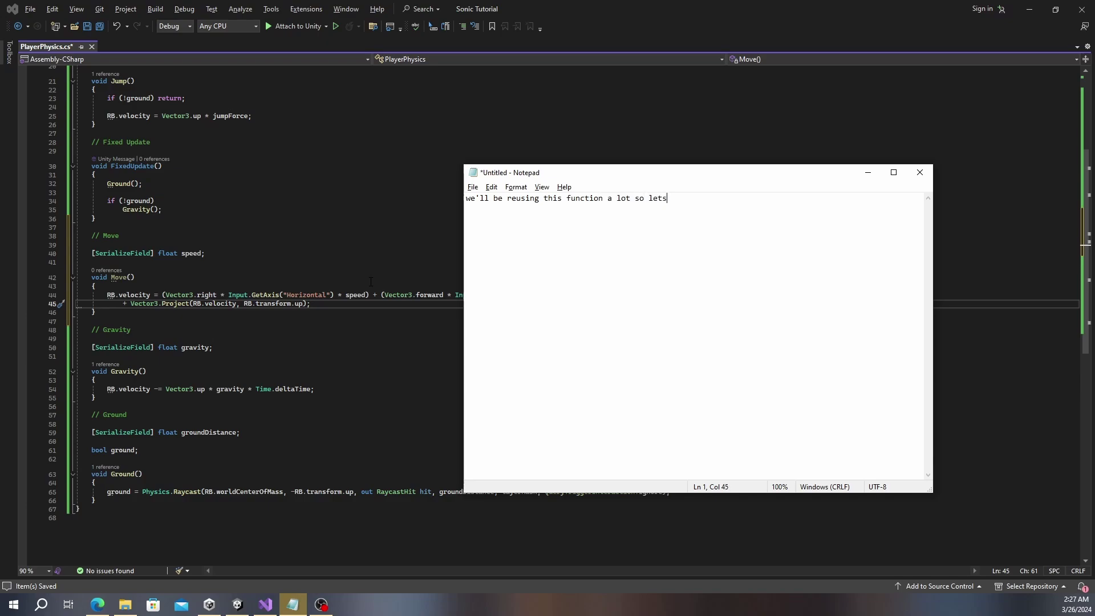
type("e script")
key("alt+Tab")
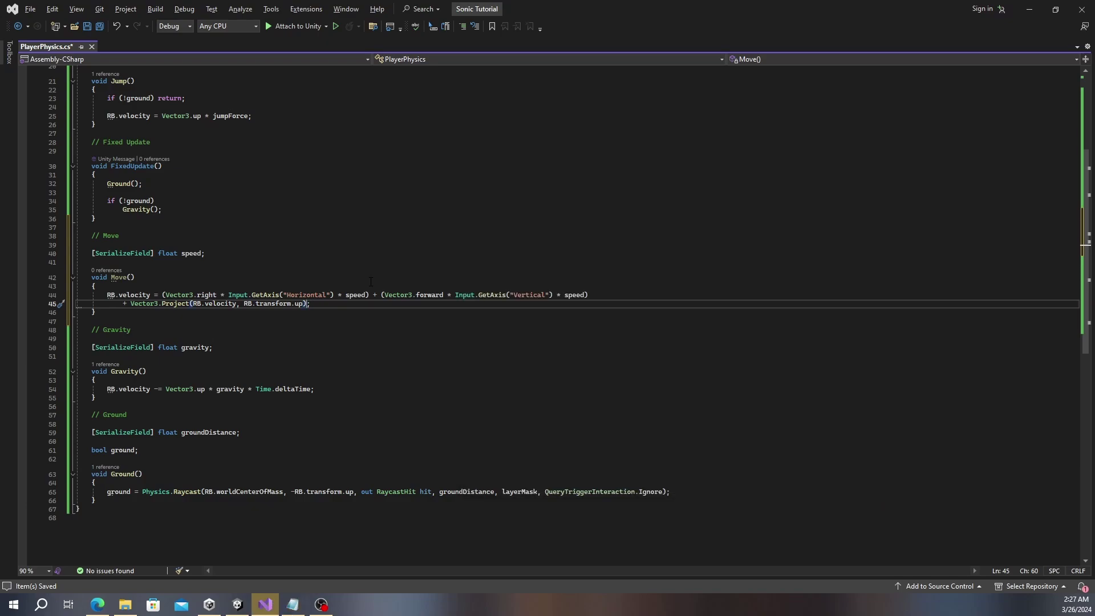
scroll(370, 281, "up", 7)
left_click(250, 124)
key("Return")
key("Return")
type("public Vector3 verticalVelocity;")
scroll(298, 417, "down", 3)
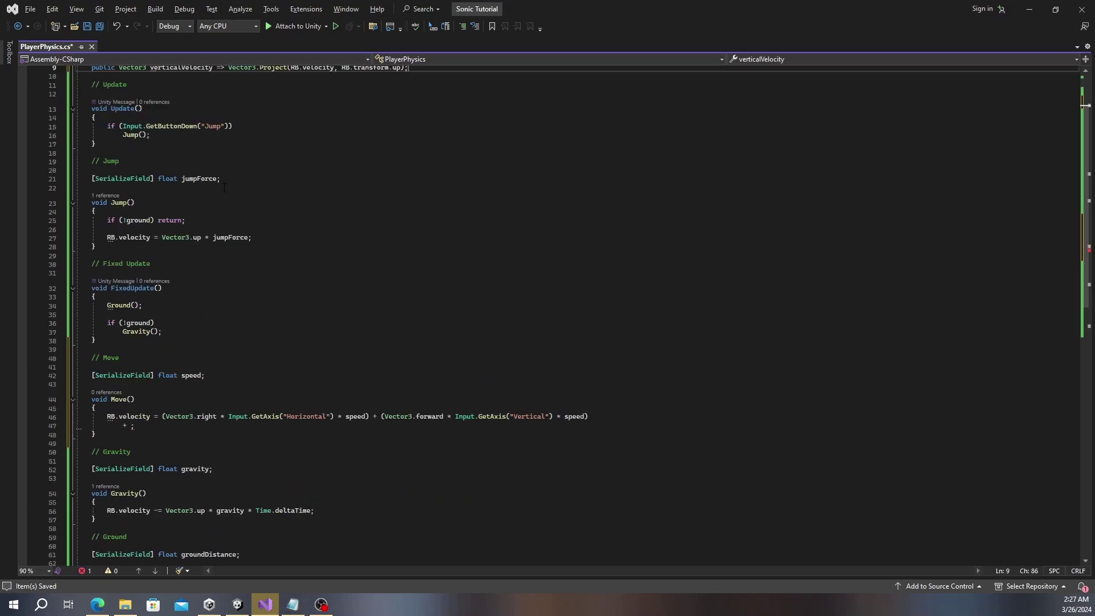
left_click(131, 426)
type("verticalVelocity")
- Call Move() at the start of FixedUpdate
scroll(299, 391, "down", 1)
left_click(183, 272)
key("Return")
type("Move();")
key("alt+Tab")
key("ctrl+a")
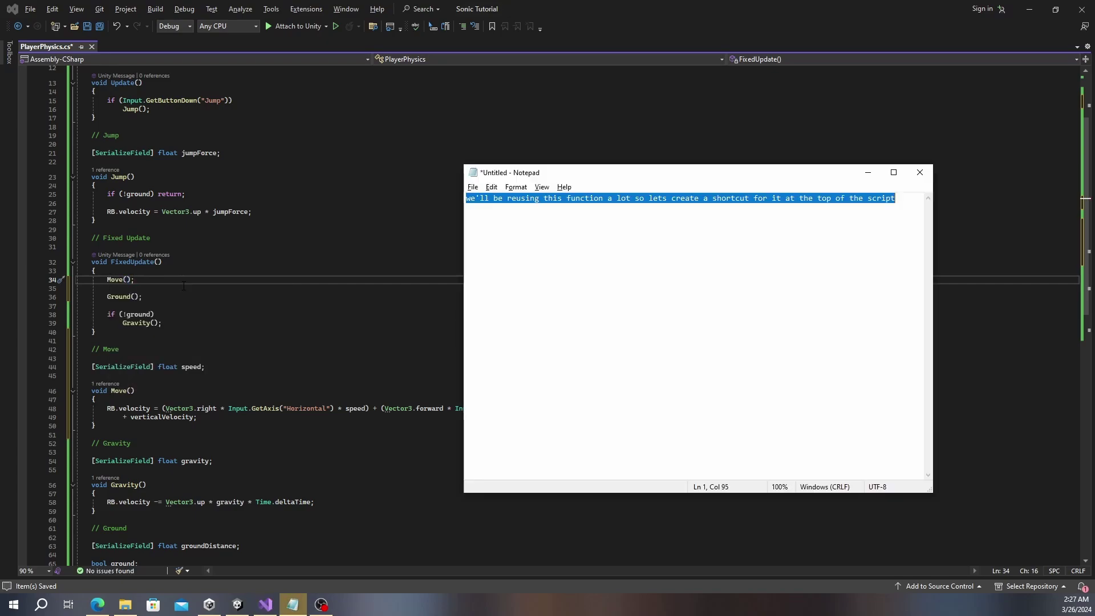
type("we can then execute it in fixedupdate")
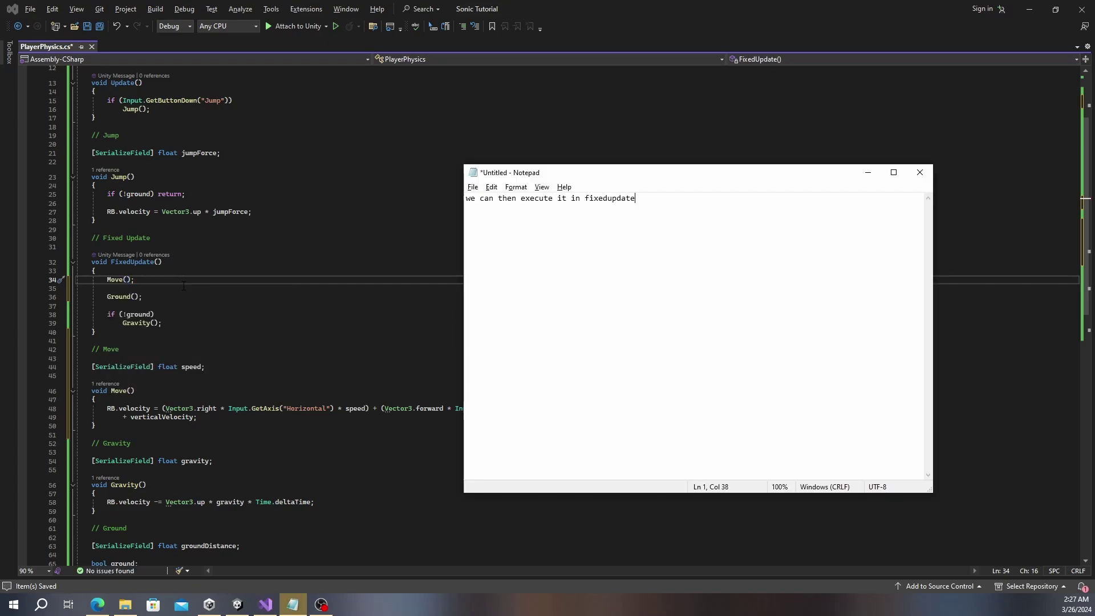
- Save the PlayerPhysics script
key("ctrl+a")
key("BackSpace")
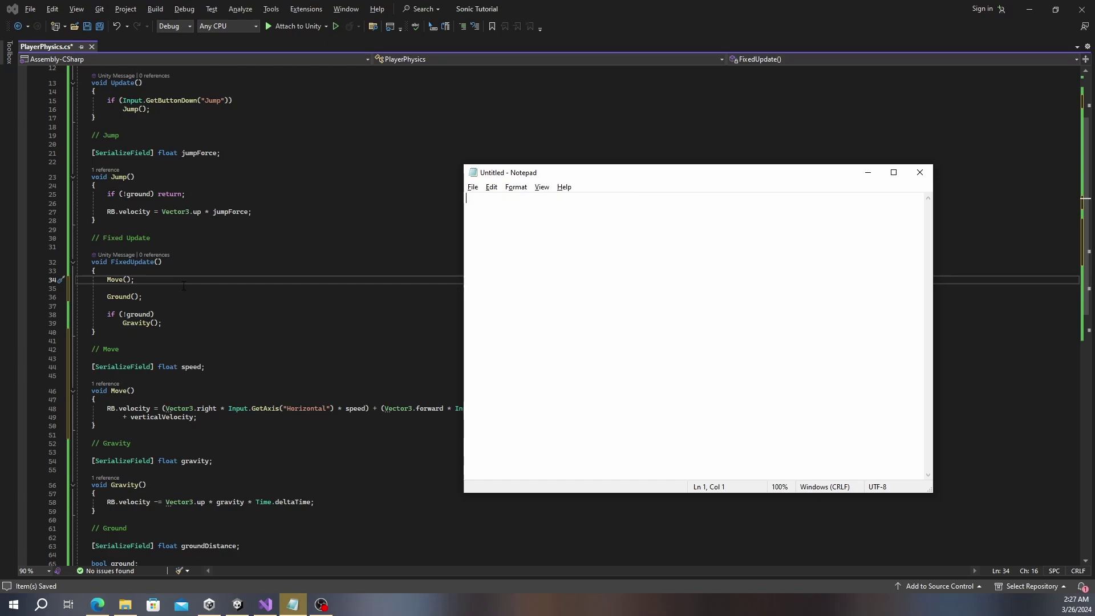
type("this is a very simple move function that doesnt use the local coordinates of the camera or proper")
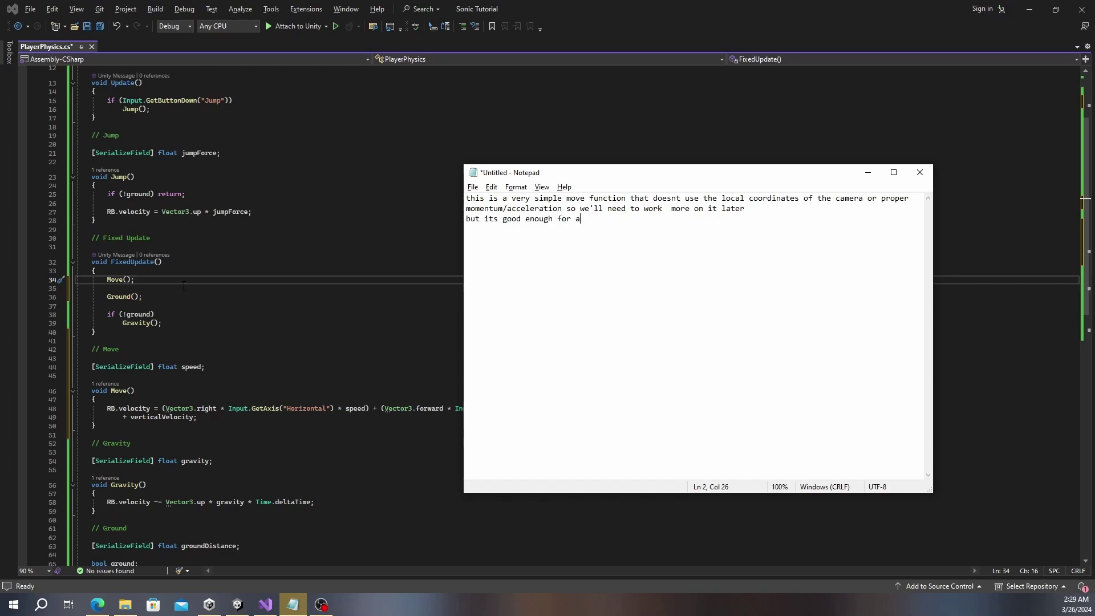
key("ctrl+s")
key("ctrl+a")
key("BackSpace")
type("now lets test in unity")
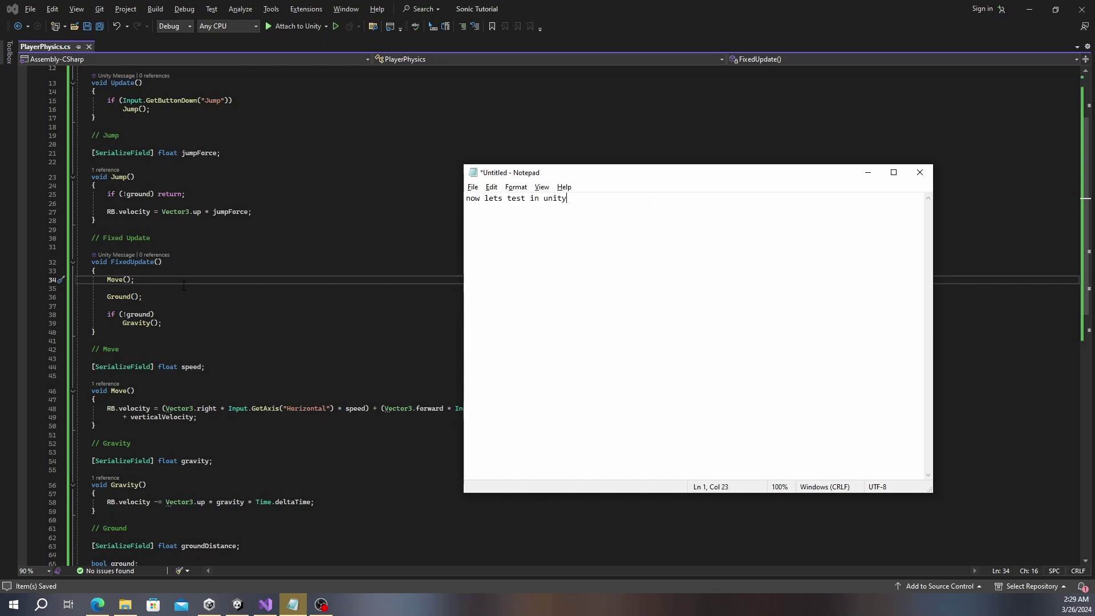
key("alt+Tab")
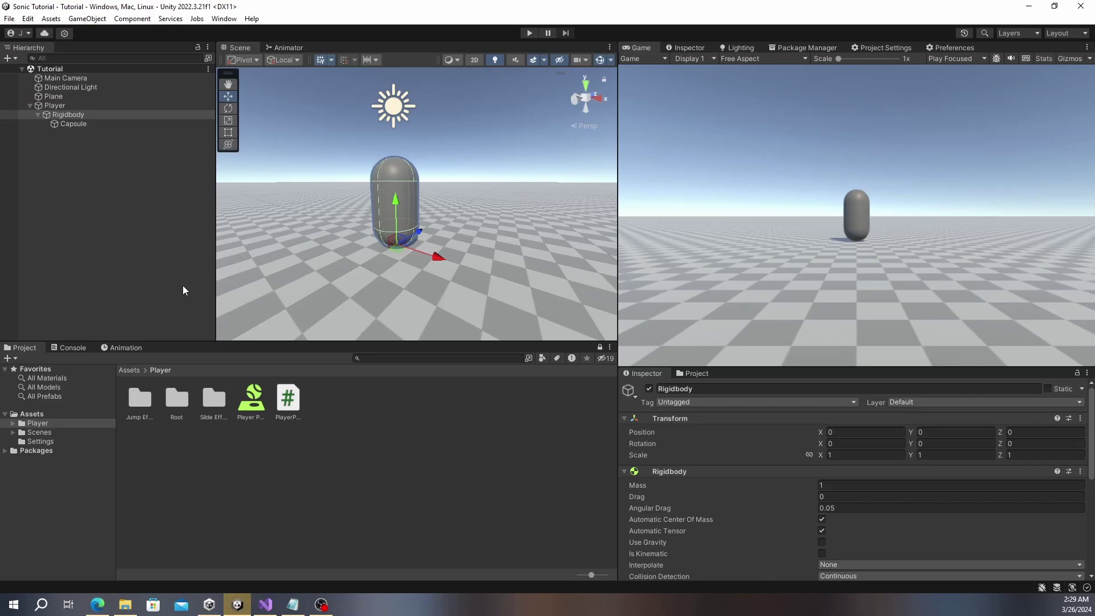
- Set the Rigidbody's Player Physics Speed to 20 and enter Play mode
left_click(169, 115)
scroll(717, 502, "down", 3)
left_click(844, 522)
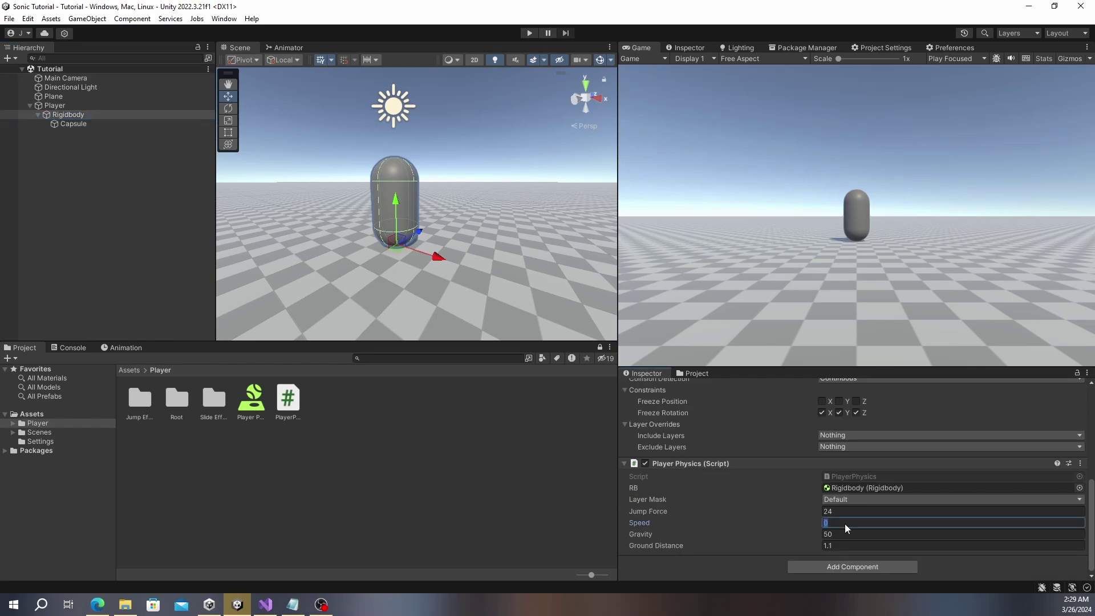
type("20")
left_click(529, 32)
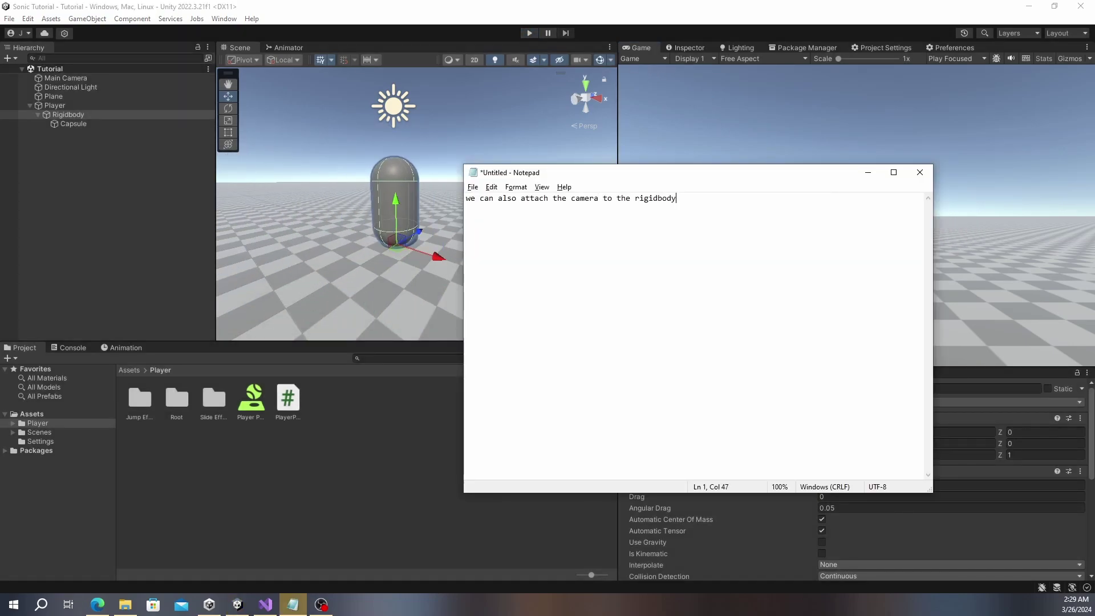
- Parent the Main Camera under the Rigidbody at Position Y 2, Z -5
left_click_drag(66, 78, 68, 114)
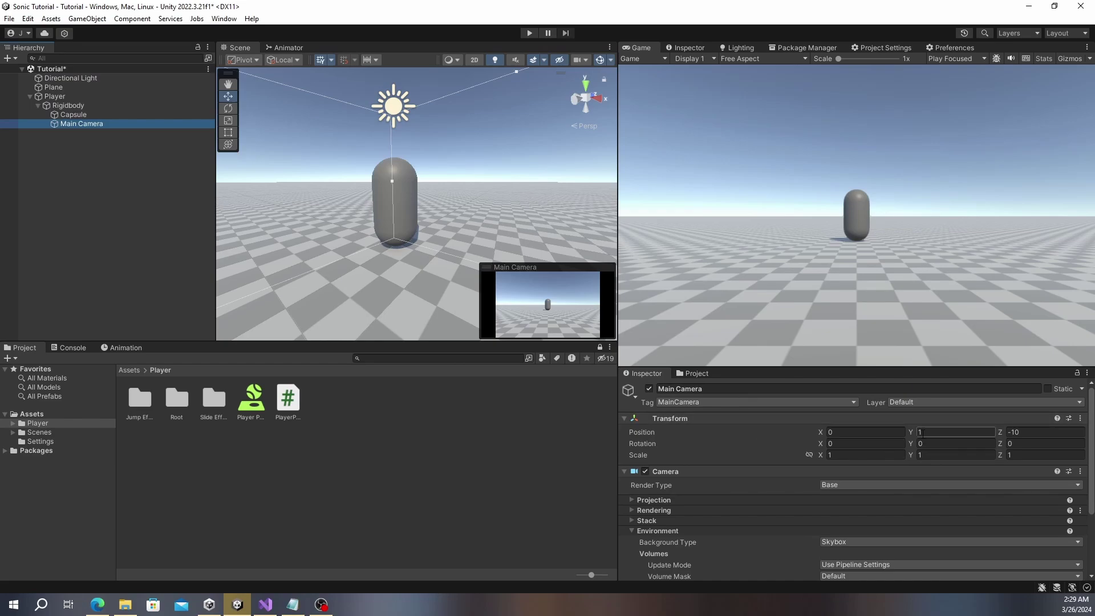
type("2")
key("Tab")
type("-5")
key("ctrl+p")
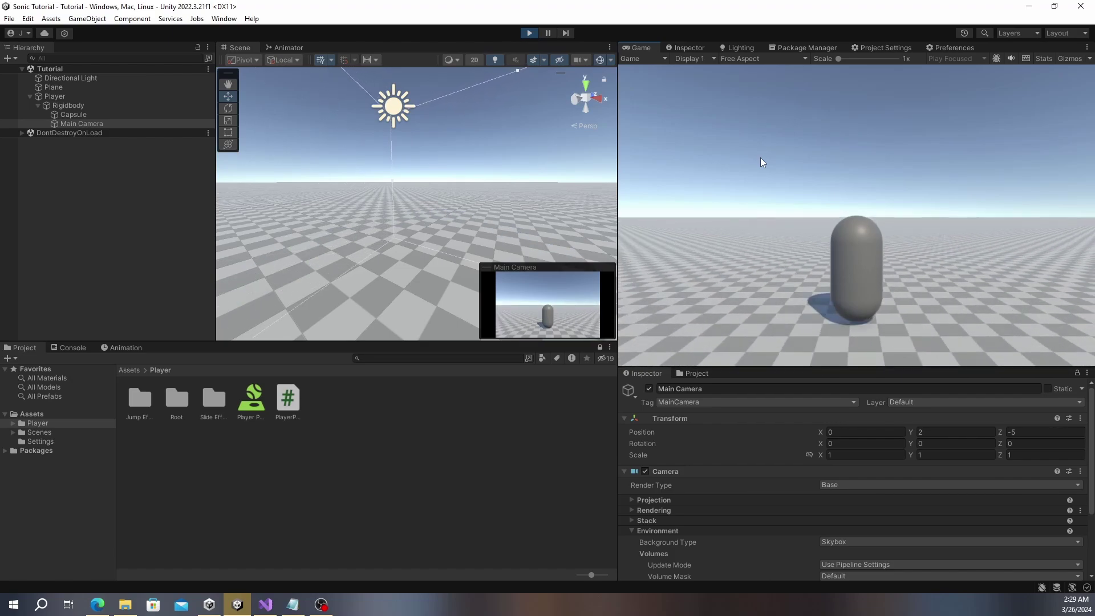
key("alt+Tab")
key("End")
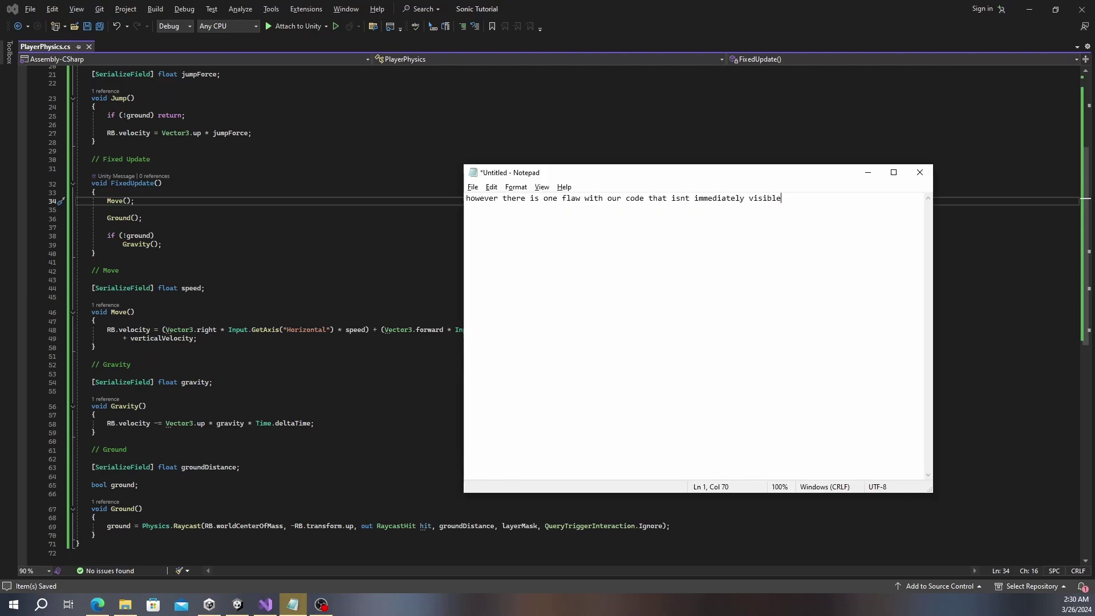
- Start a 'public Vector3 horizontalVelocity => Vector3.ProjectOnPlane' line above verticalVelocity
type("we n")
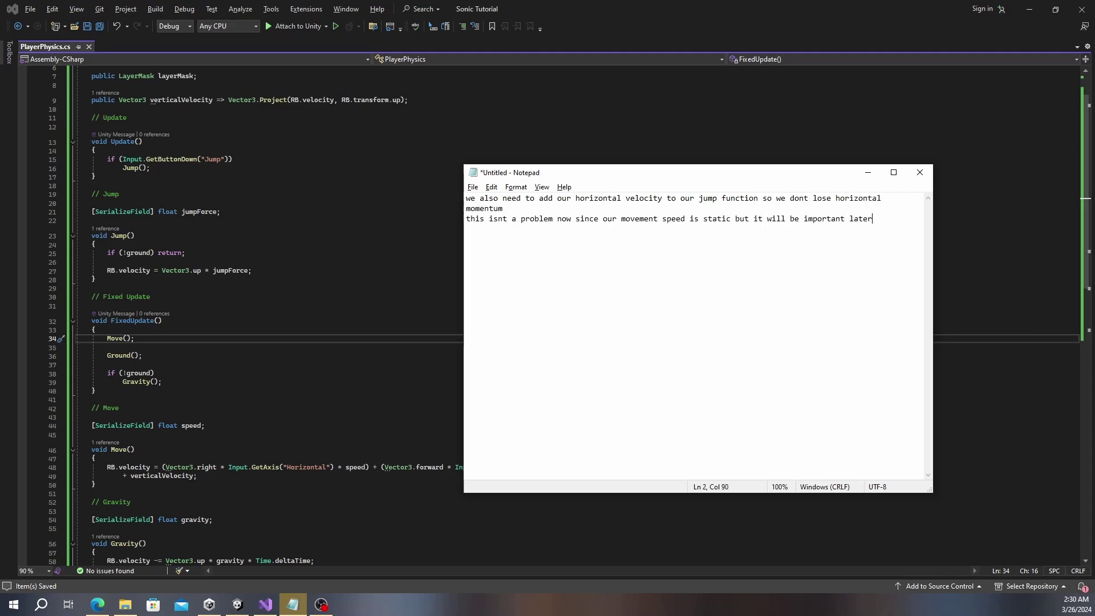
type("lets create a shortcut similar to verti")
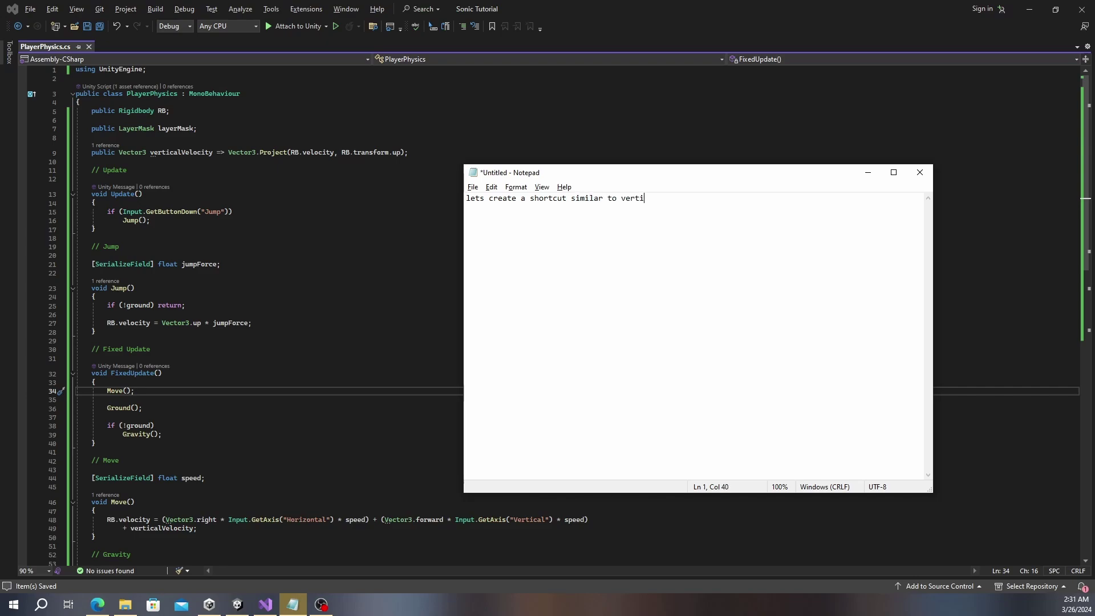
left_click(497, 147)
key("Return")
type("public Vector3")
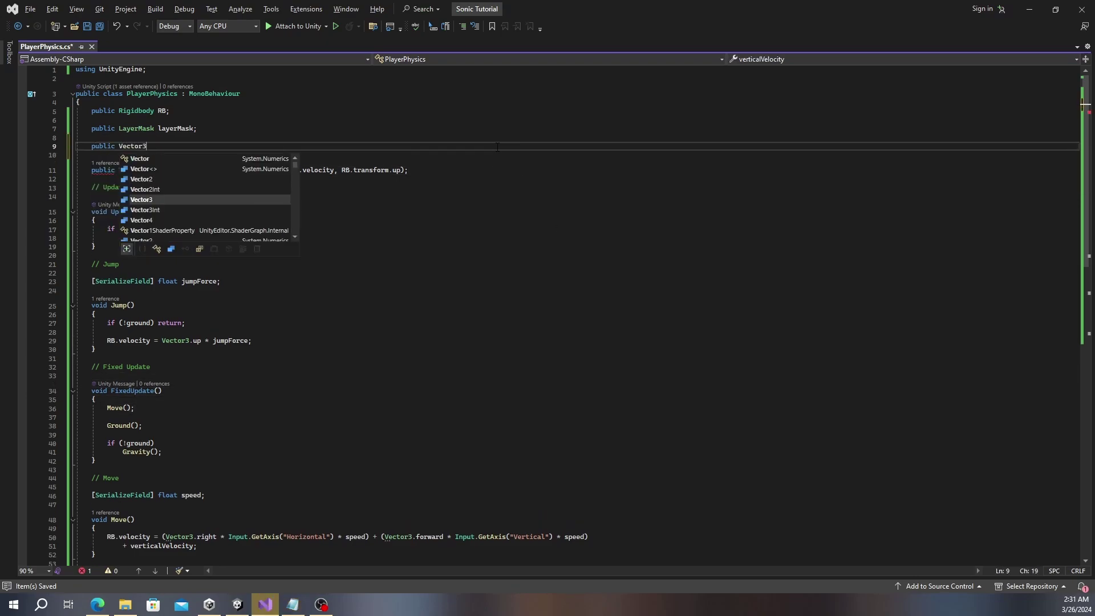
type(" horizontalVelocity => Vector3.proje")
key("Down")
key("Tab")
key("alt+Tab")
type("w")
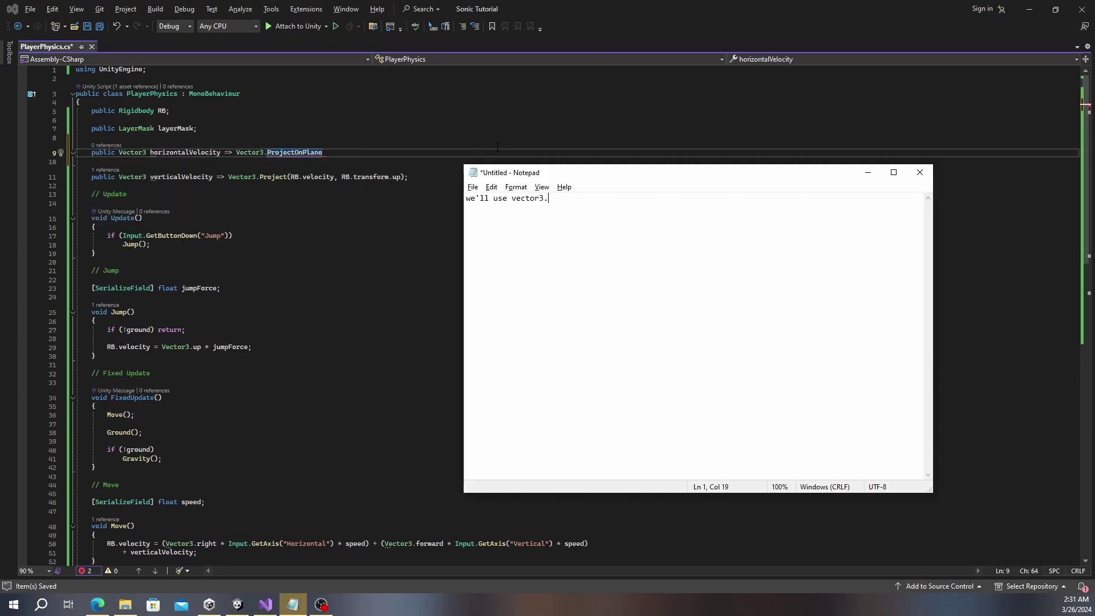
type("for this")
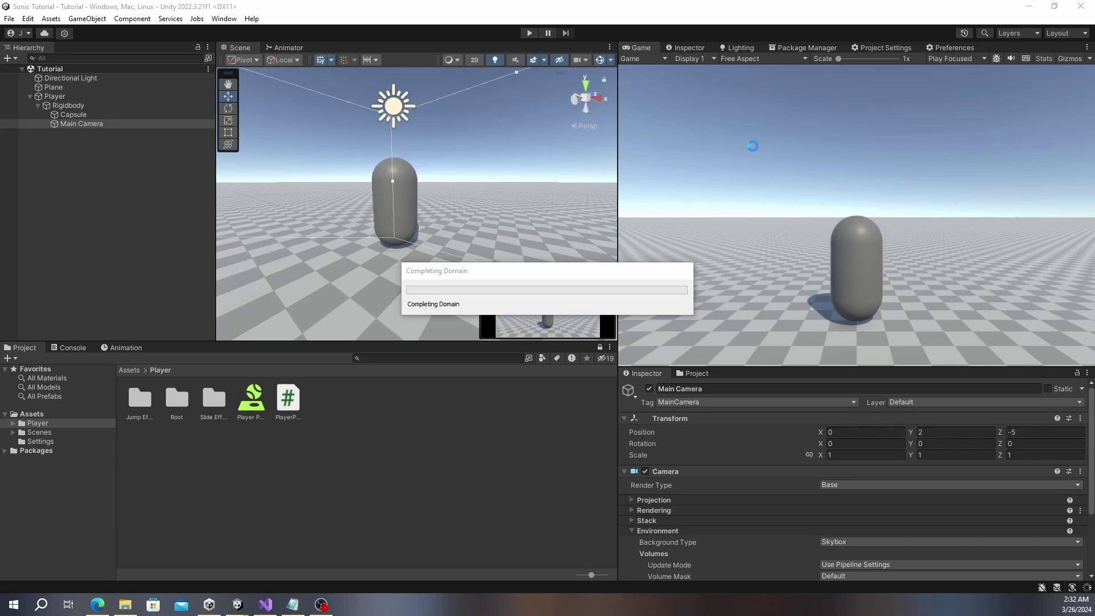
- Move the capsule with Space and W during Play, then stop Play mode
key("space")
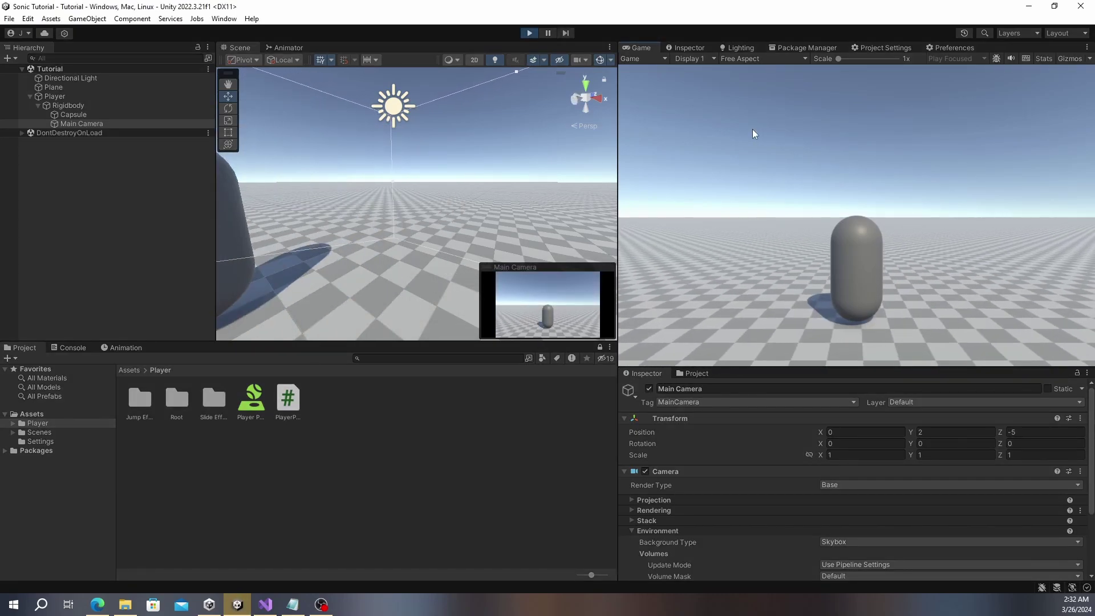
key("w")
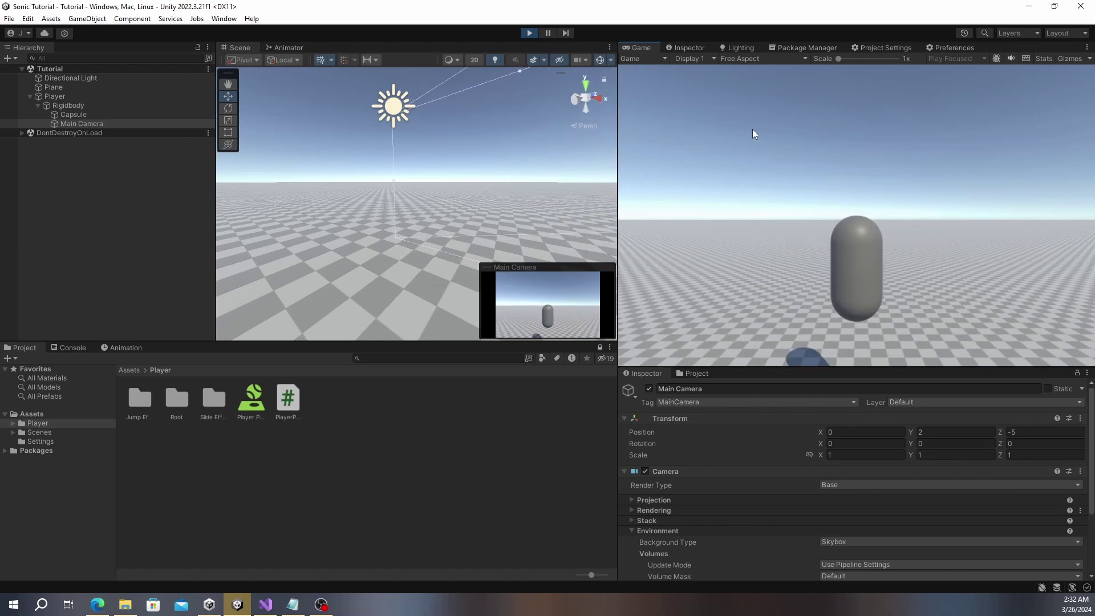
key("ctrl+p")
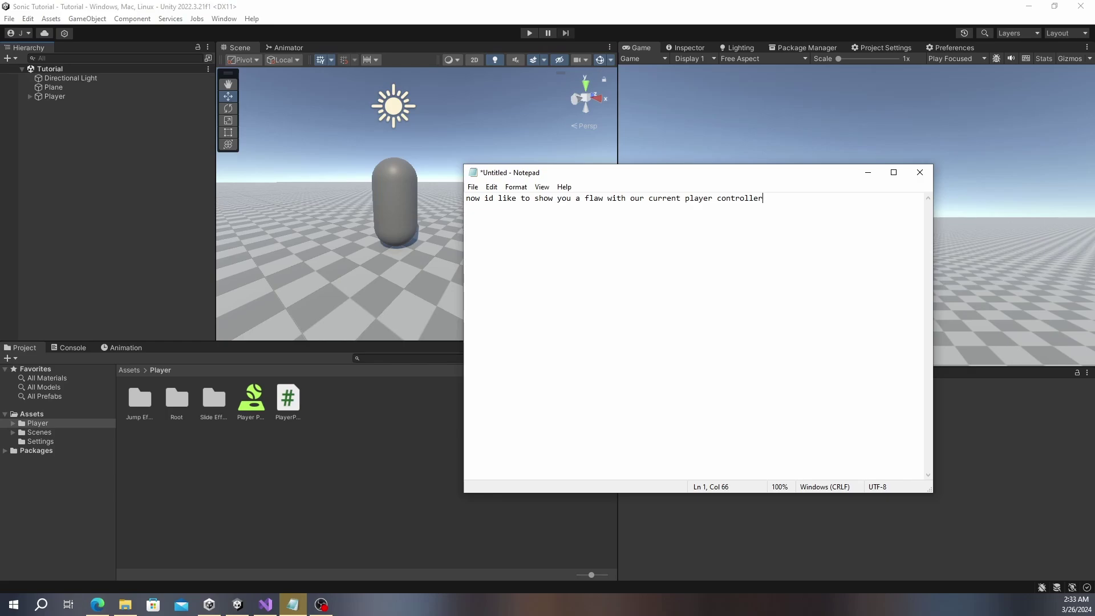
- Add a new 3D Cube from the Hierarchy and frame it in the Scene view
right_click(66, 173)
left_click(239, 351)
key("f")
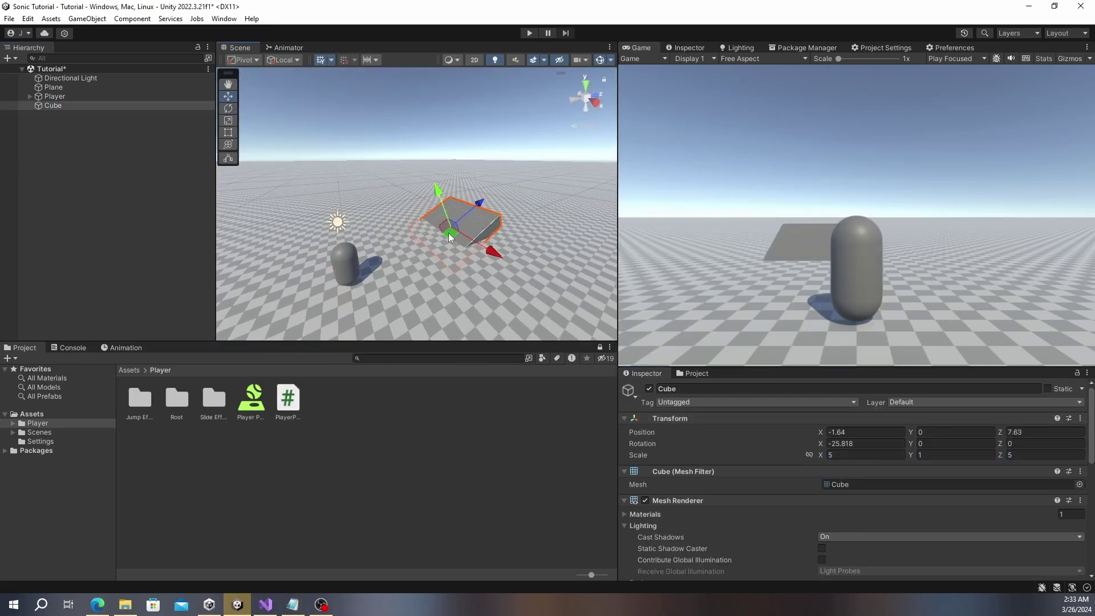
- Duplicate the flat slab as Cube (1) and tilt the copy into a ramp
key("x")
key("ctrl+d")
left_click_drag(455, 234, 495, 268)
left_click(101, 189)
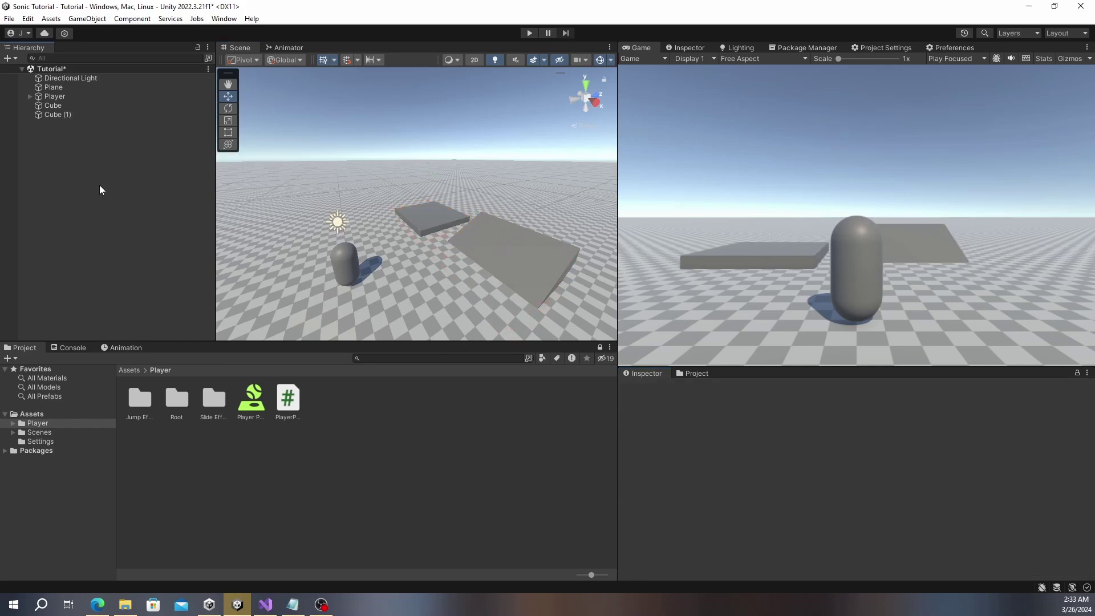
- Play-test by driving the capsule forward and back onto the slab and ramp with W and S
key("ctrl+p")
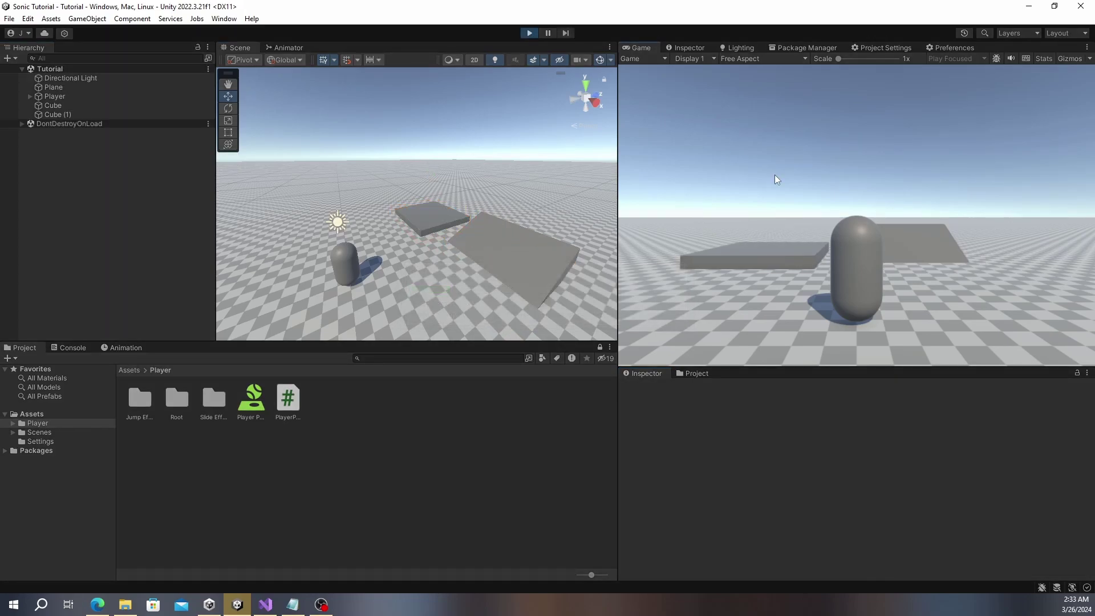
key("w")
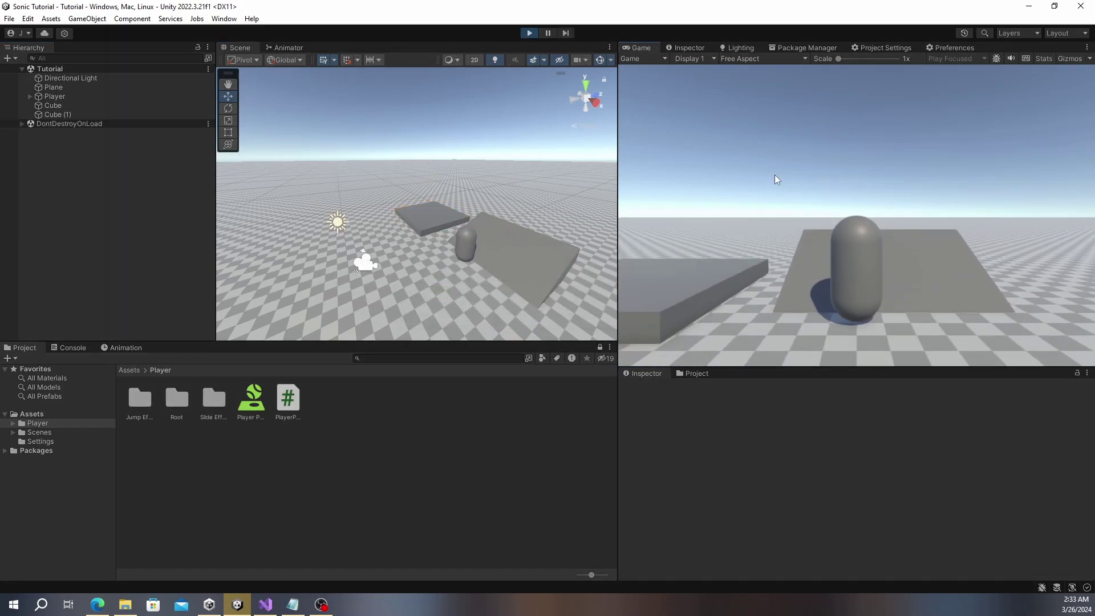
key("s")
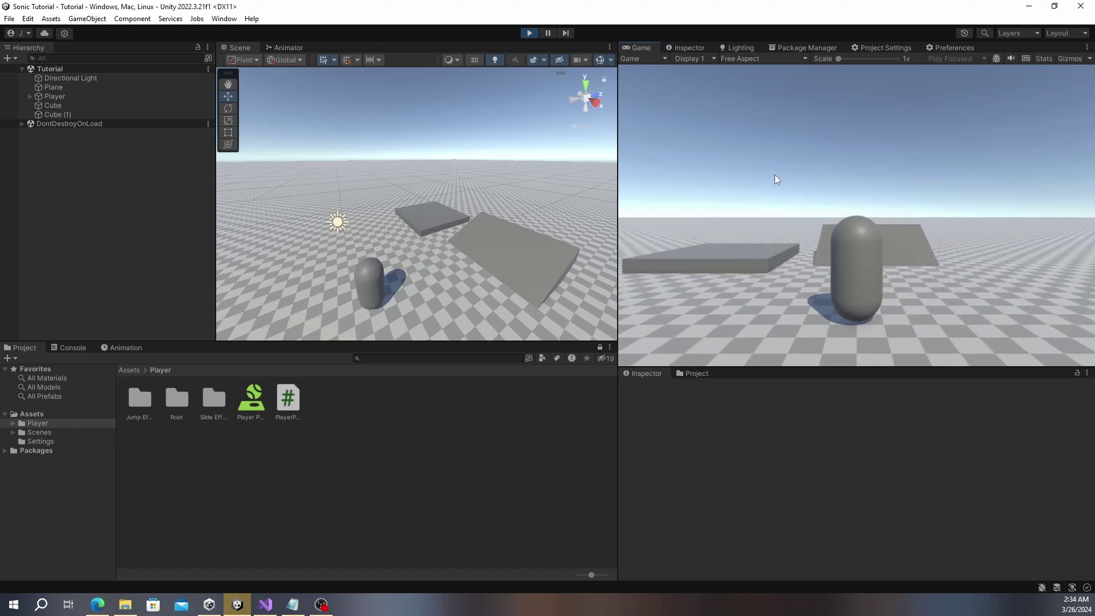
key("w")
key("s")
key("w")
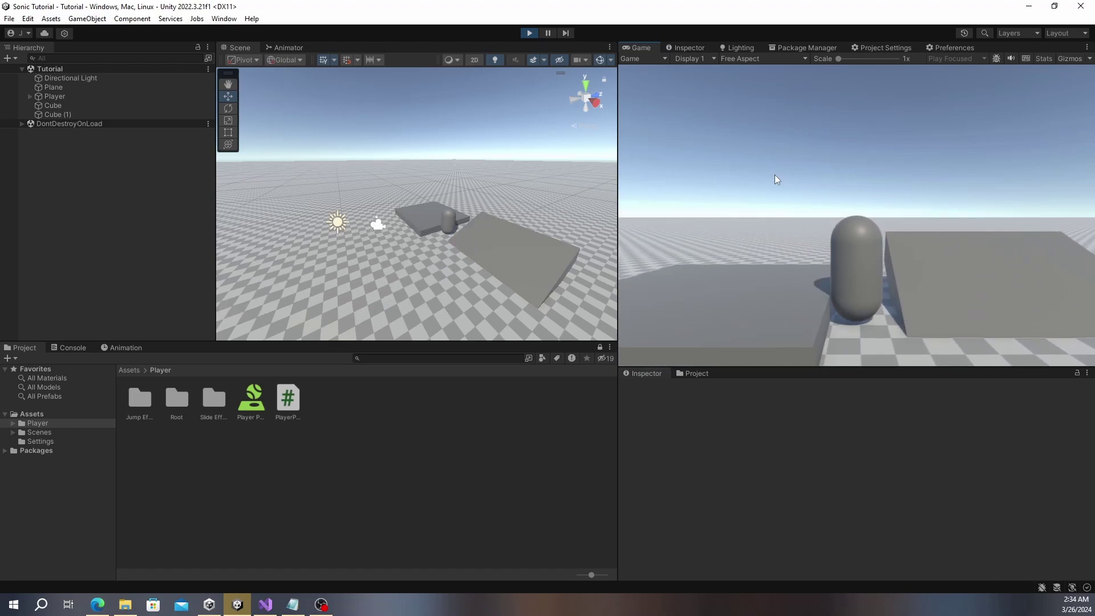
key("s")
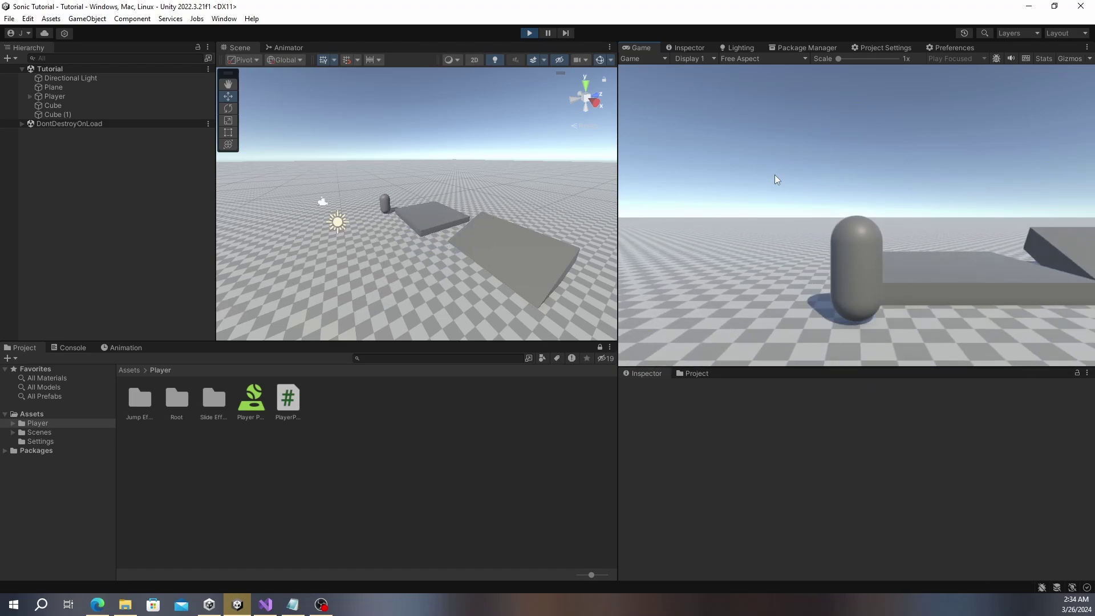
key("s")
key("w")
key("s")
key("w")
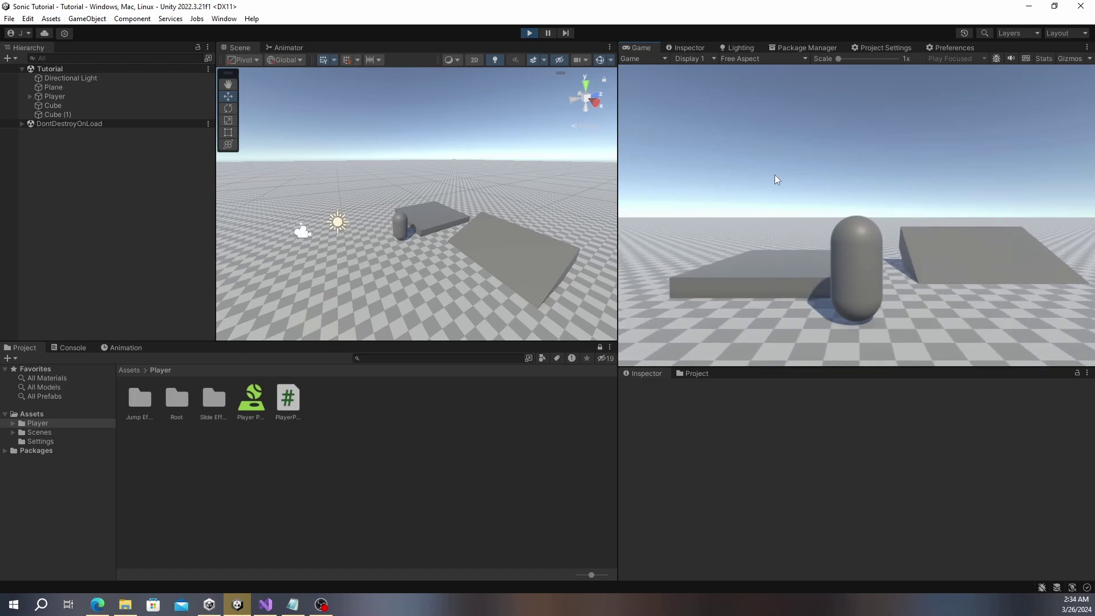
key("alt+Tab")
type("nt int")
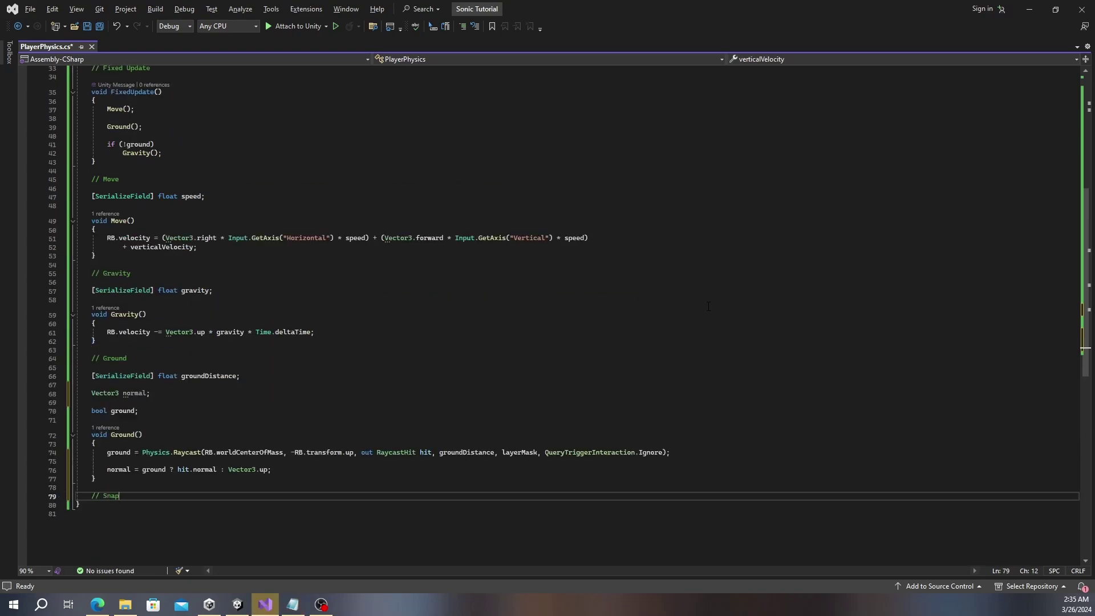
- Write a Snap() method under '// Snap' that sets transform.up = normal
type("up =")
scroll(707, 308, "down", 5)
type("normal;")
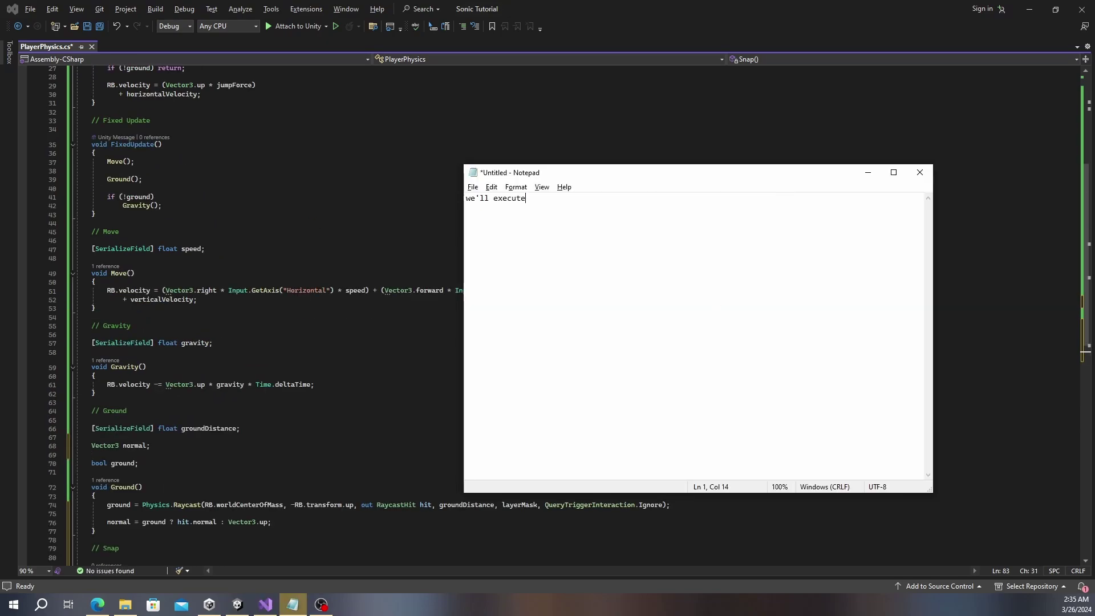
type("for now, after our ground function")
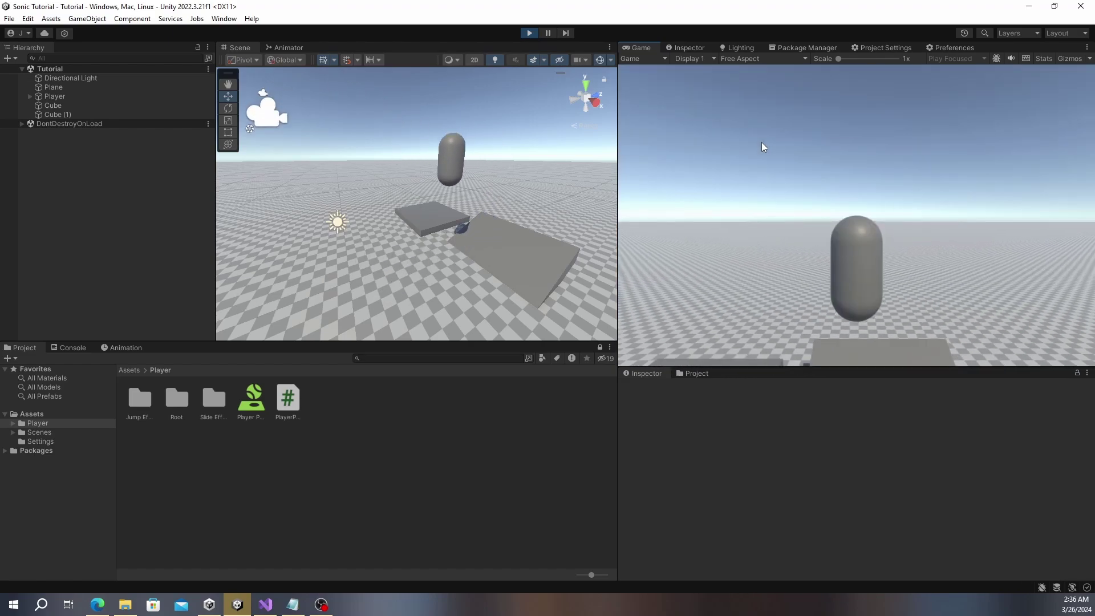
- Write and then clear narration notes saying snapping mostly works and stair detection comes next
key("alt+Tab")
type("now it mostly w")
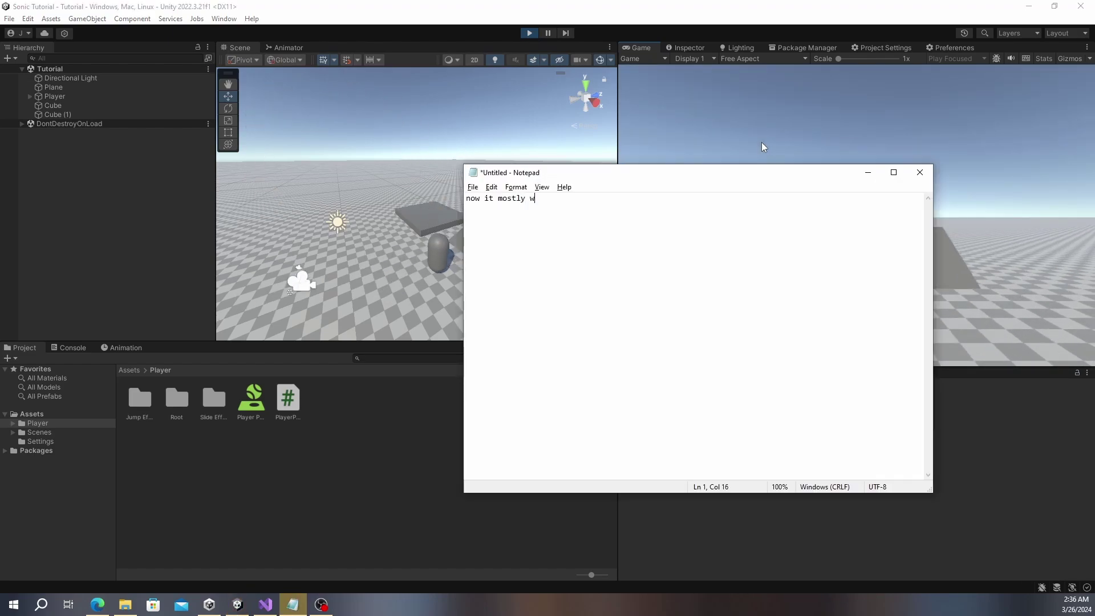
type("orks as youd expect")
type("now lets fix stair detection")
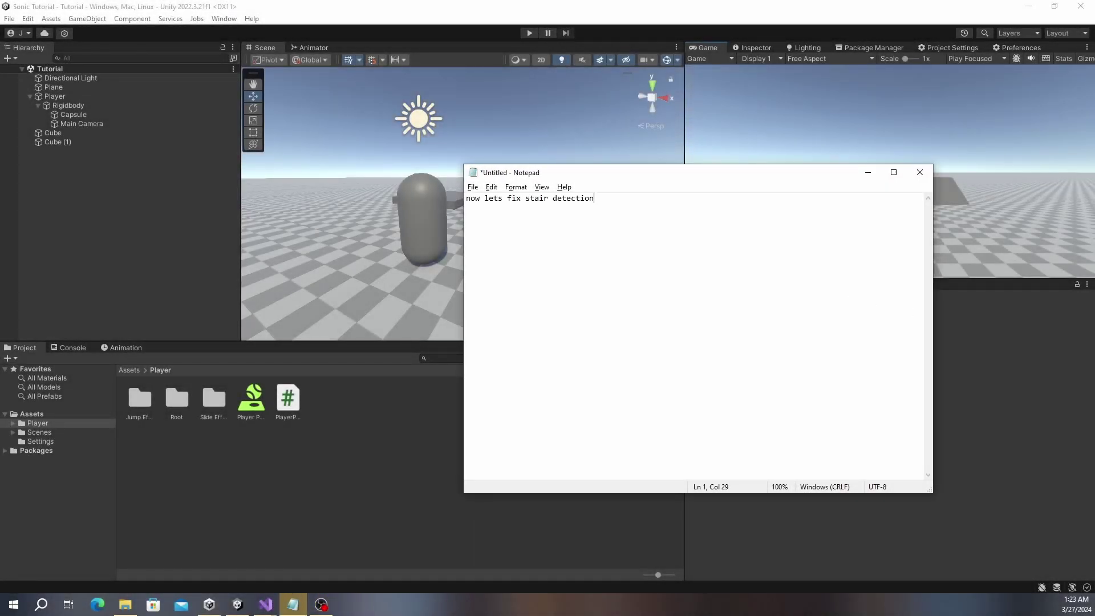
key("ctrl+a")
type("the first thing we")
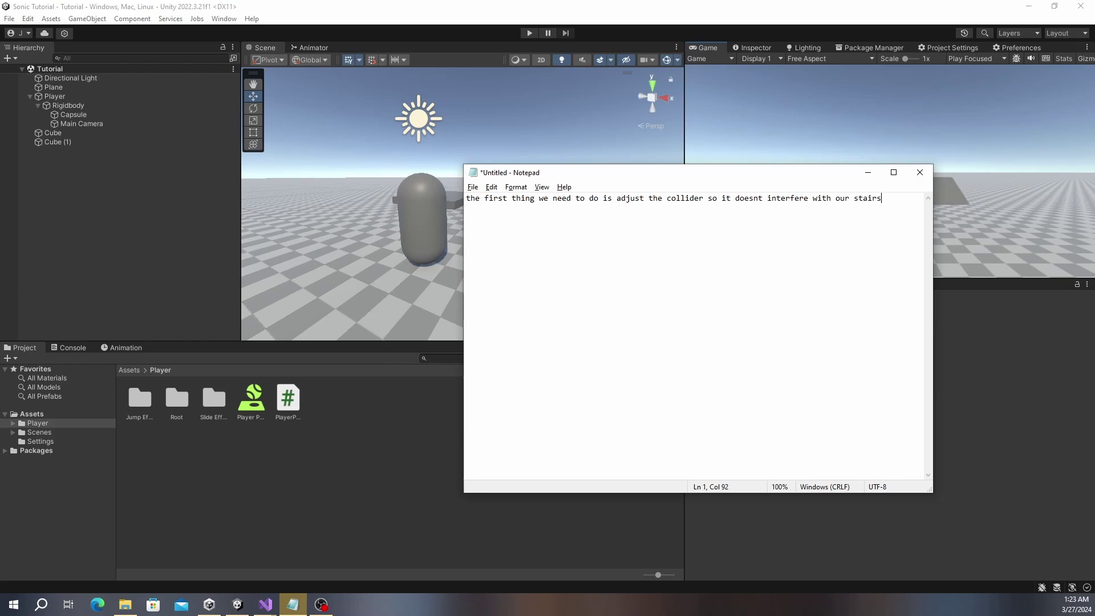
key("ctrl+a")
key("BackSpace")
- Shorten the Capsule's collider off the floor with Center Y 0.25 and Height 1.5
key("alt+Tab")
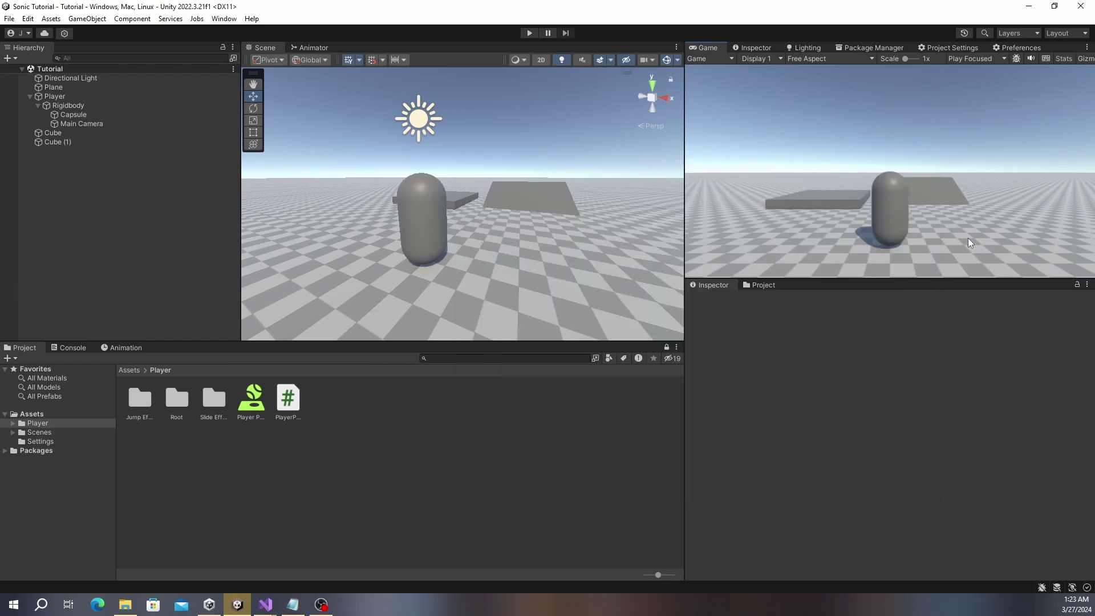
left_click(73, 114)
scroll(883, 428, "down", 5)
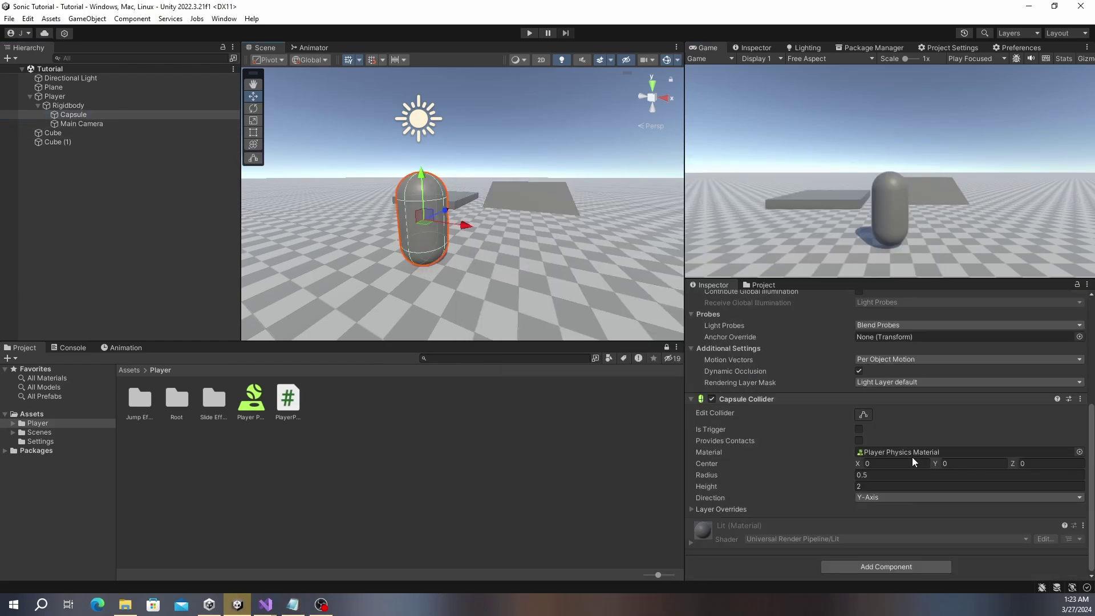
left_click(855, 414)
left_click_drag(432, 267, 431, 239)
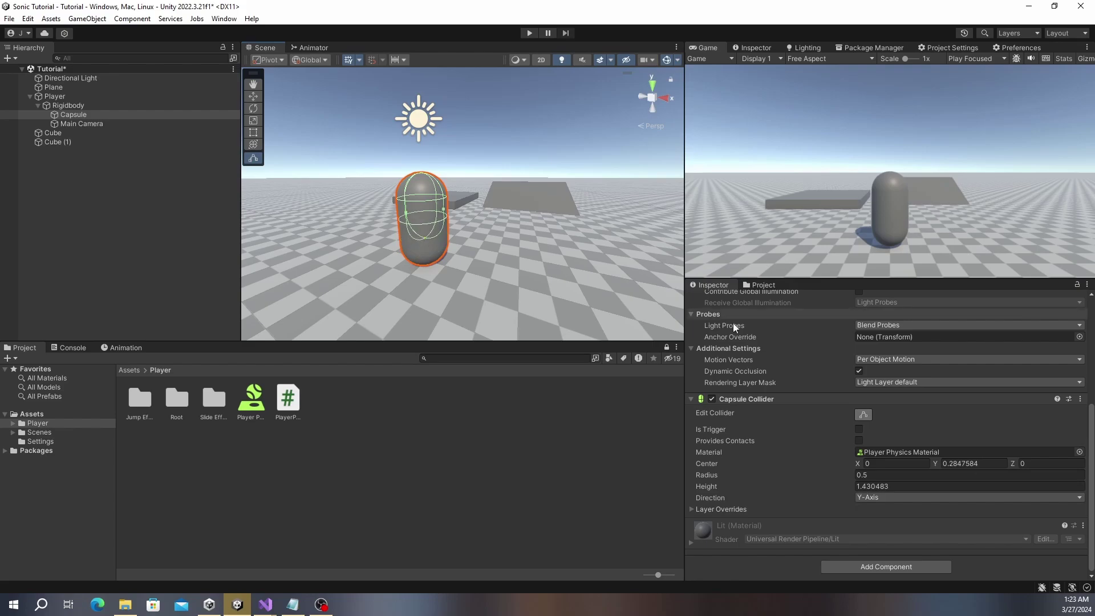
left_click(959, 464)
type("0.25")
left_click(930, 484)
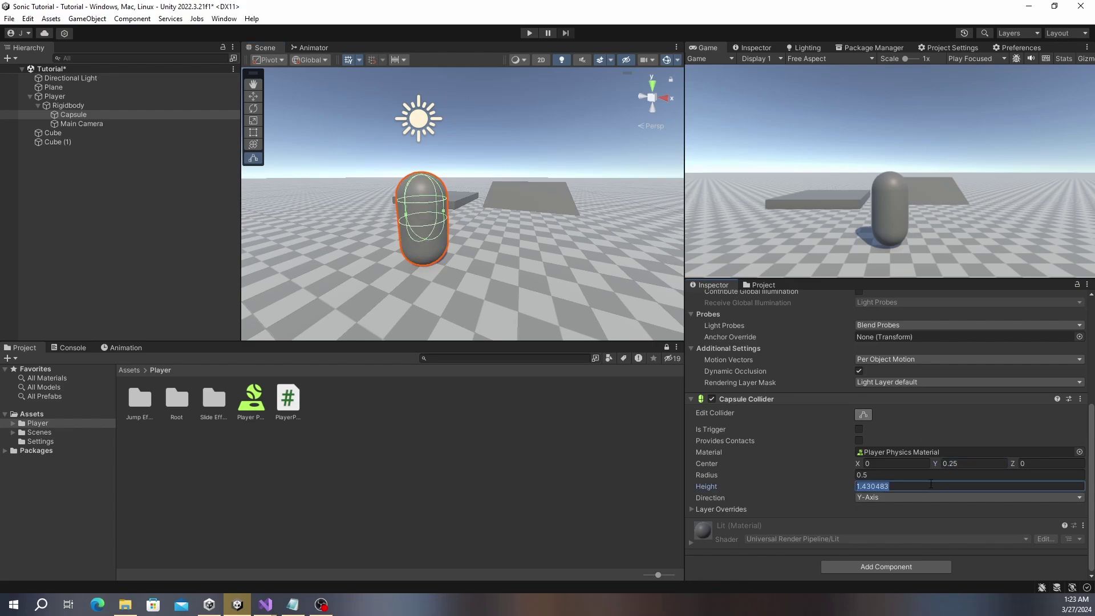
type("1.5")
key("alt+Tab")
type("something like that s")
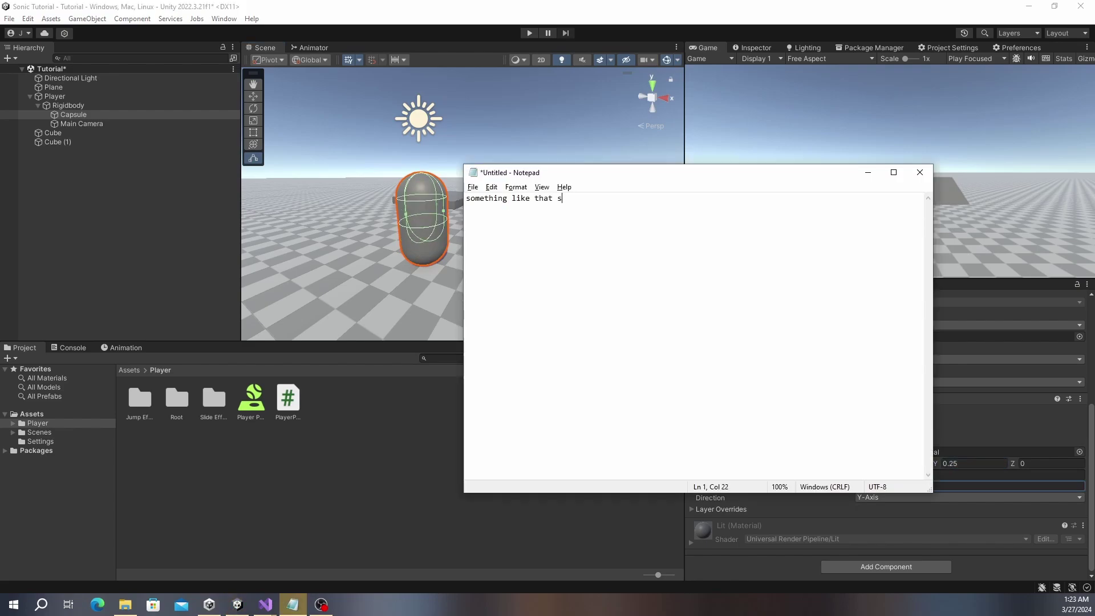
key("ctrl+z")
- Play-test the shortened collider, stop the run, and return to the PlayerPhysics script
key("alt+Tab")
key("ctrl+p")
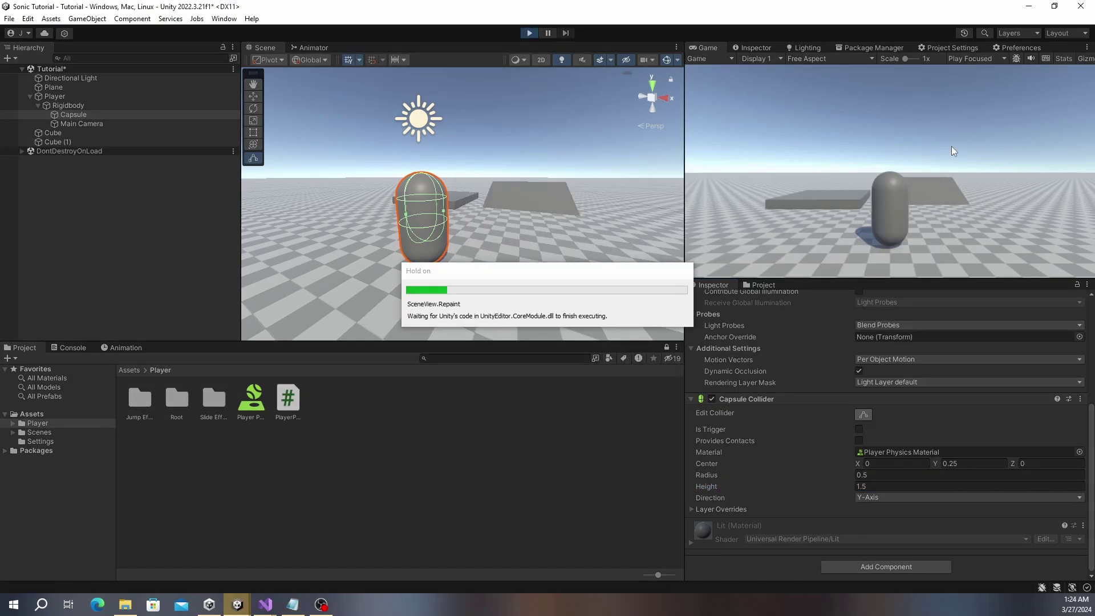
key("alt+Tab")
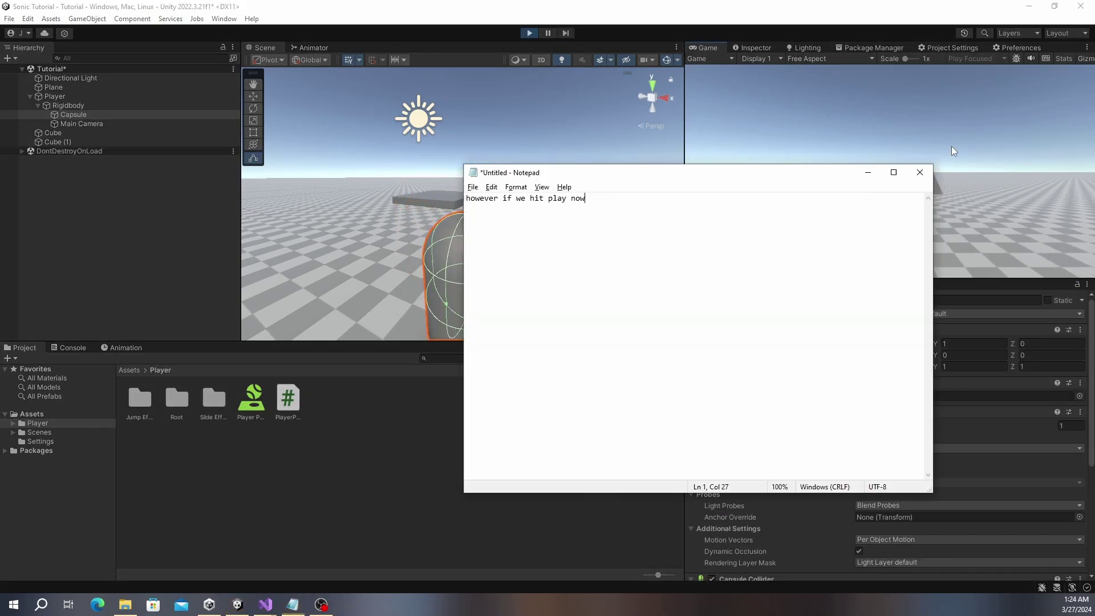
type("our player will just fall into the floor")
key("ctrl+a")
type("so")
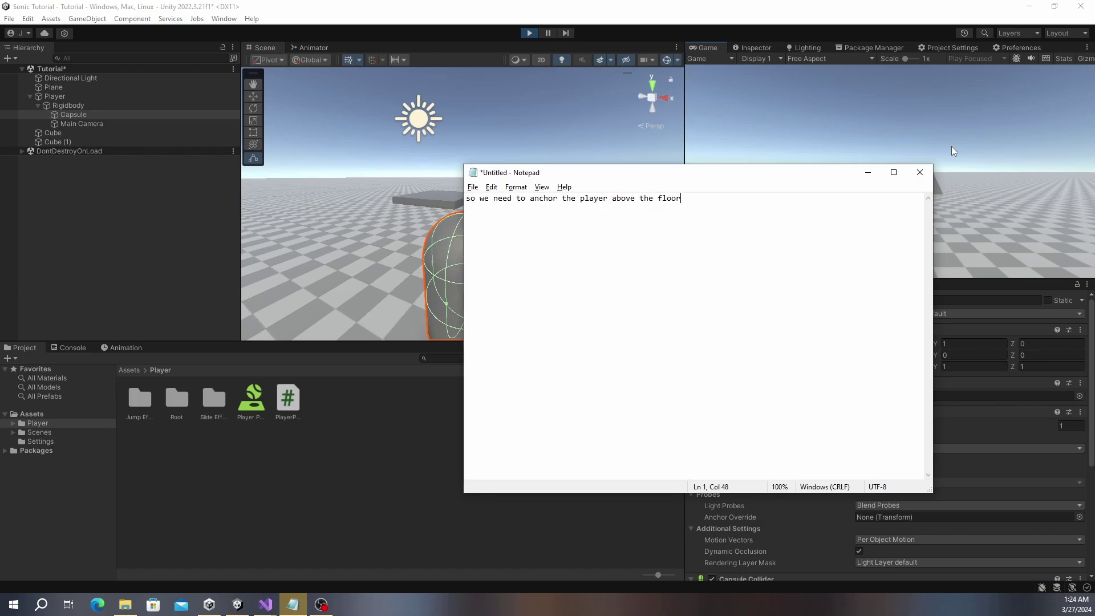
key("ctrl+a")
key("BackSpace")
key("alt+Tab")
key("ctrl+p")
key("alt+Tab")
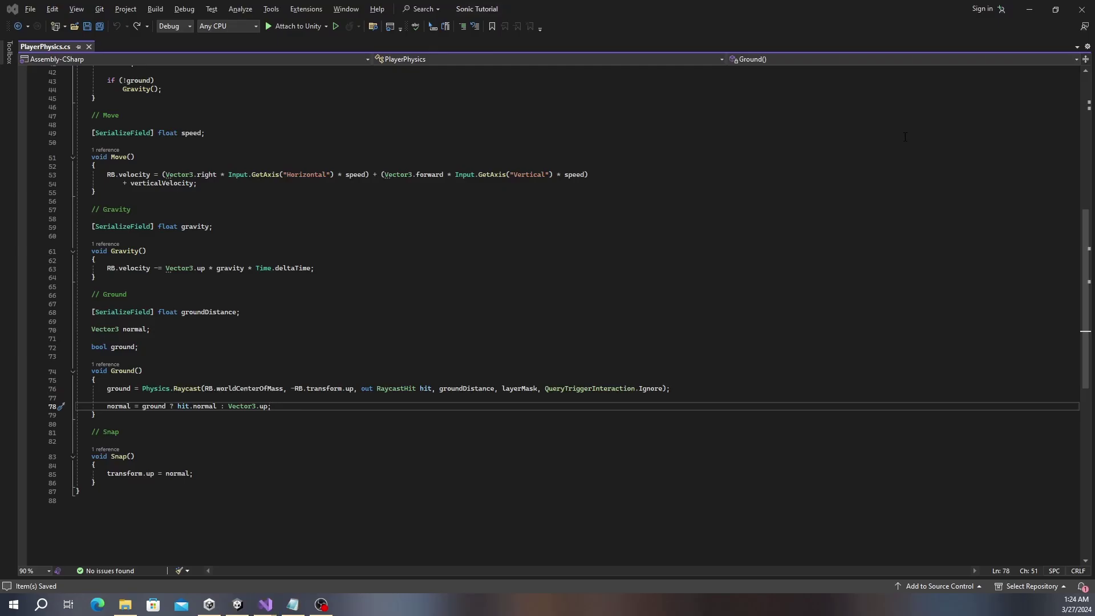
- Declare a 'Vector3 point;' field below groundDistance in PlayerPhysics
key("alt+Tab")
type("aycast function to anchor ou")
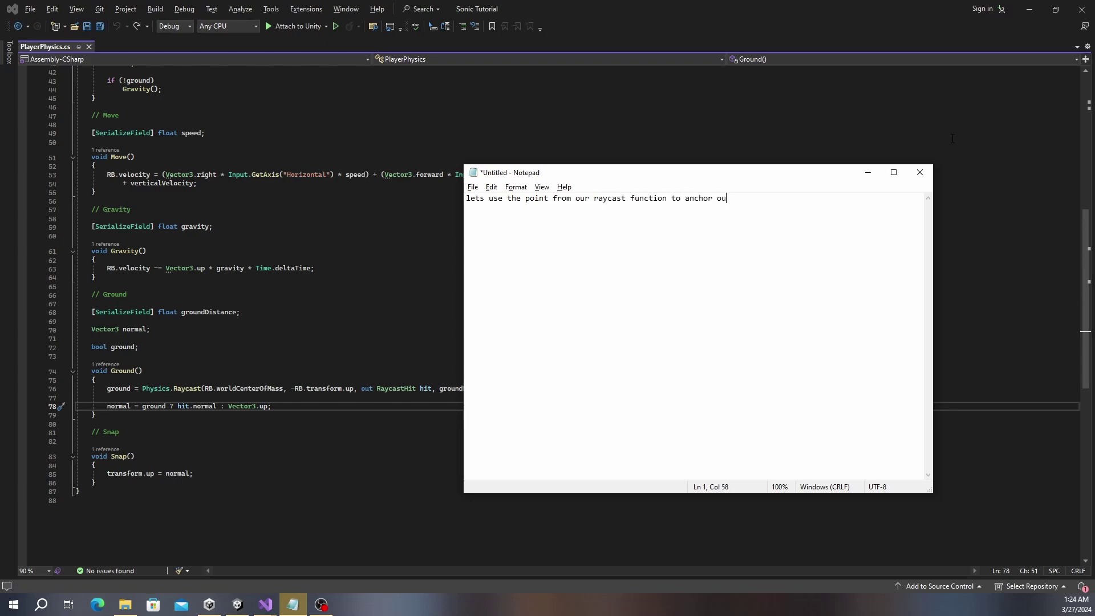
key("ctrl+a")
key("BackSpace")
key("alt+Tab")
left_click(240, 312)
key("Return")
key("Return")
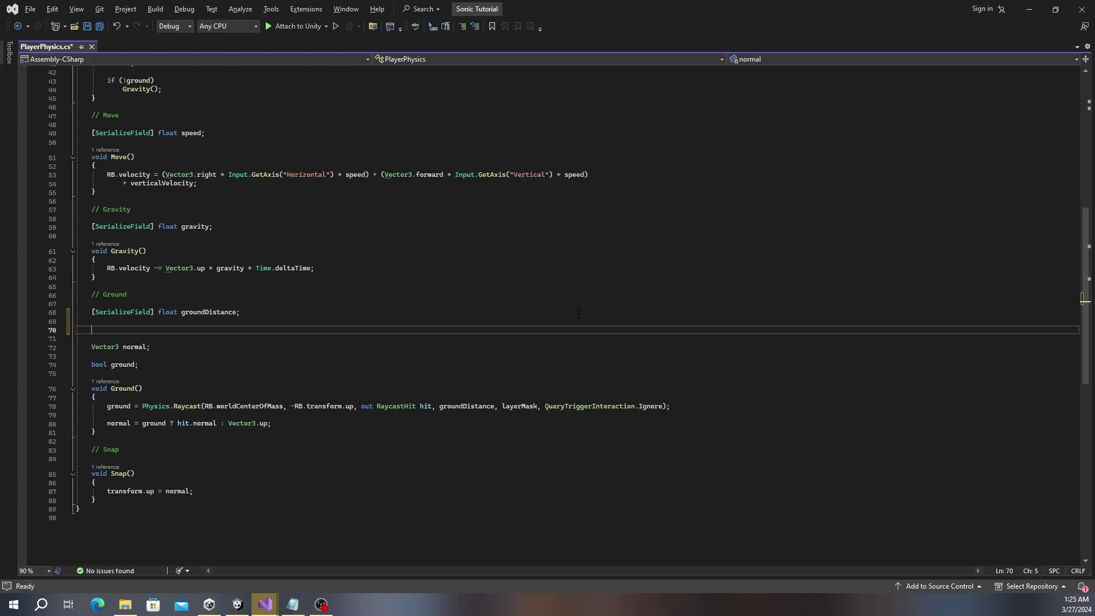
key("alt+Tab")
type("we'll create a new v")
key("alt+Tab")
type("Vector3 point;")
key("Down")
key("Down")
key("Down")
- In Ground(), assign 'point = ground ? hit.point : RB.transform.position;'
key("End")
key("Return")
key("Return")
type("point =")
key("Tab")
key("alt+Tab")
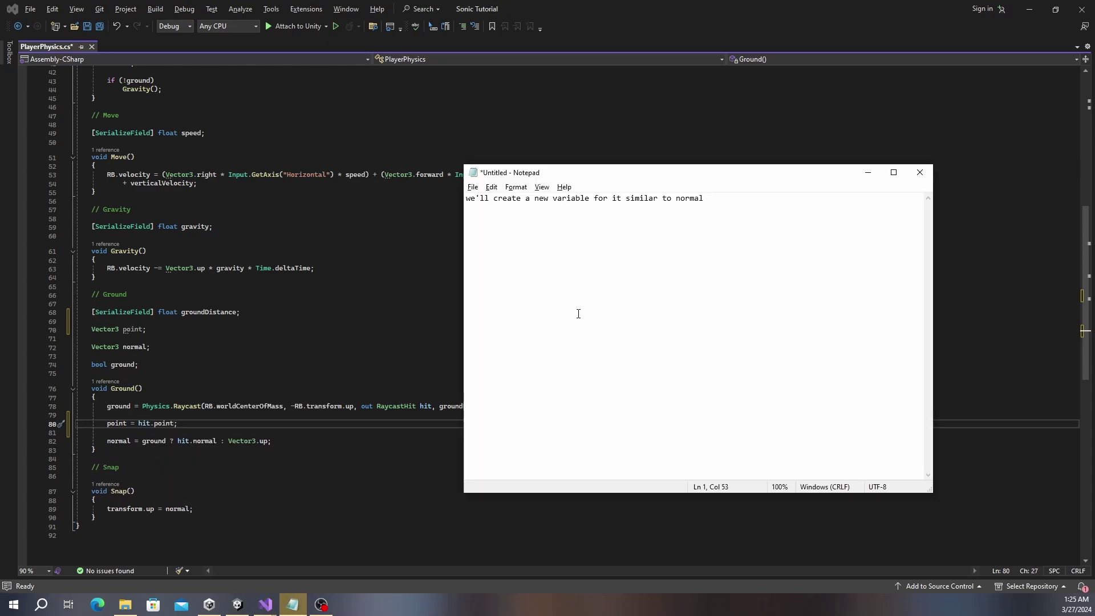
key("ctrl+a")
type("if there is no g")
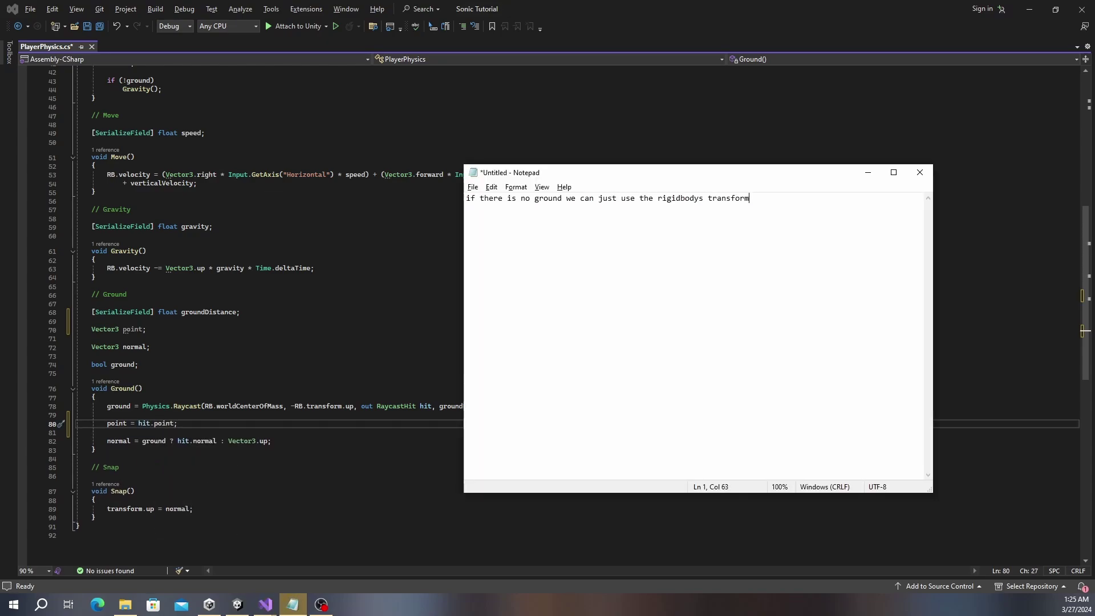
key("alt+Tab")
key("ctrl+Left")
key("ctrl+Left")
key("ctrl+Left")
type("ground ?")
key("ctrl+Right")
key("ctrl+Right")
key("ctrl+Right")
type(": RB.transform.position")
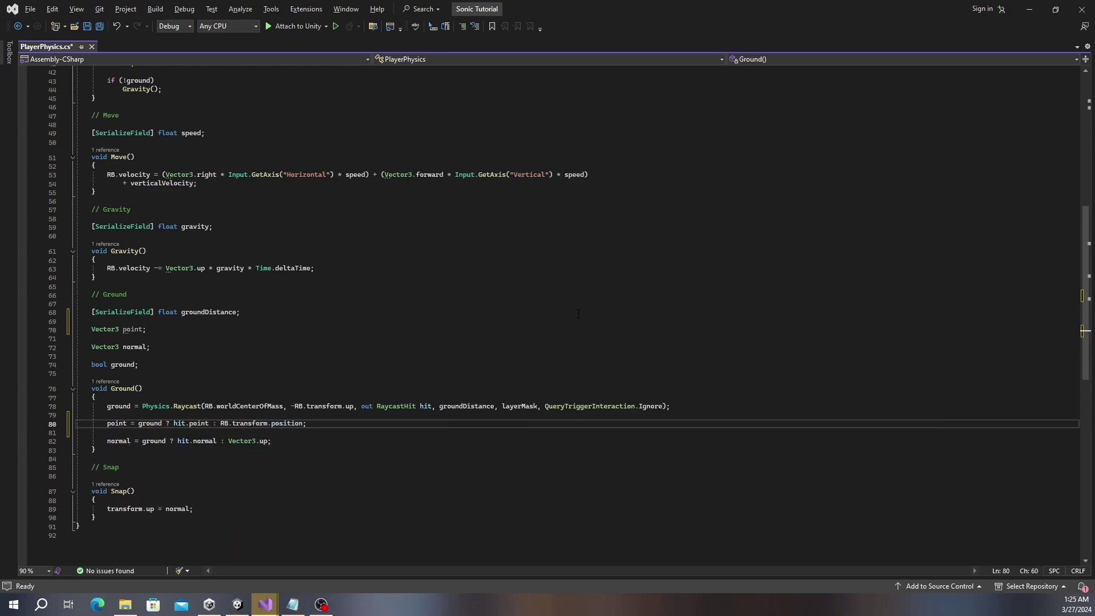
key("alt+Tab")
key("ctrl+a")
type("n")
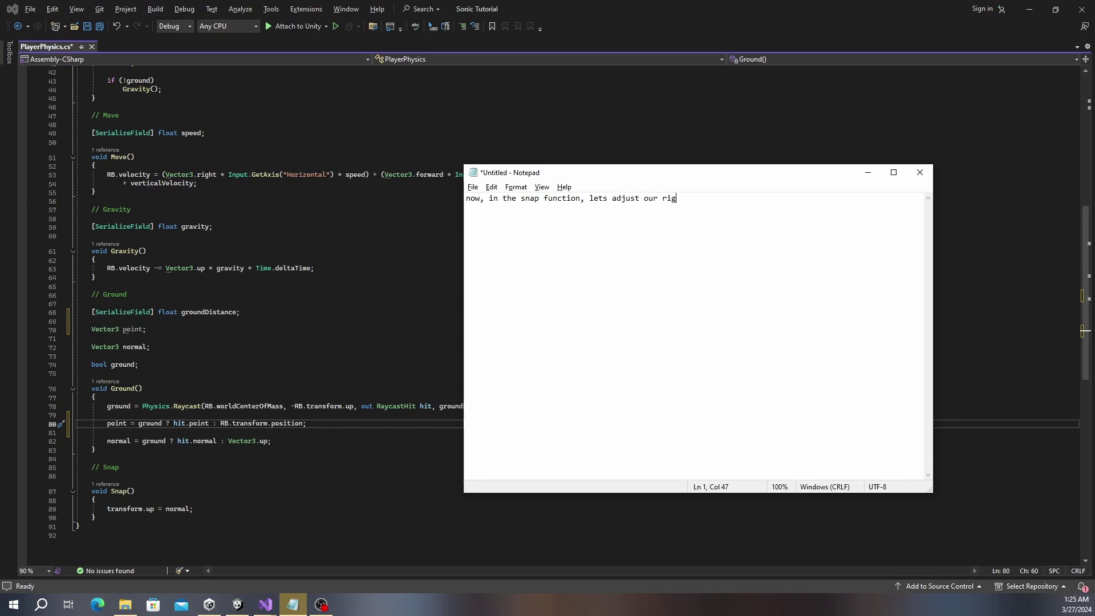
key("alt+Tab")
- In Snap(), set RB.transform.up to normal and RB.transform.position to point
scroll(478, 359, "down", 5)
left_click(479, 378)
key("Return")
key("Return")
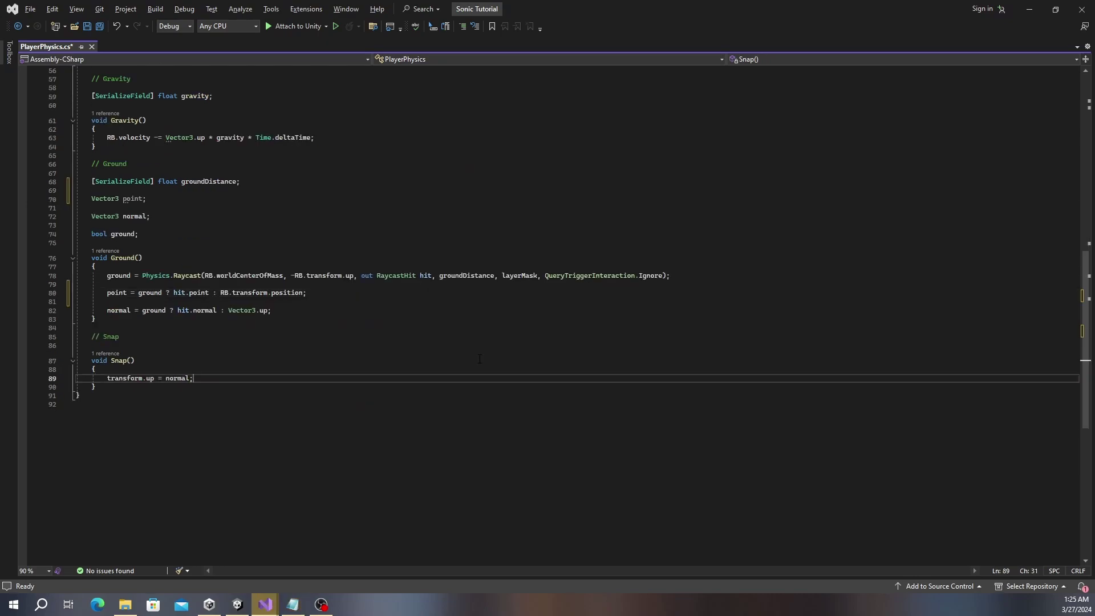
type("RB.transform.position = point;")
key("Up")
key("Up")
key("Home")
type("RB.")
key("Down")
key("Down")
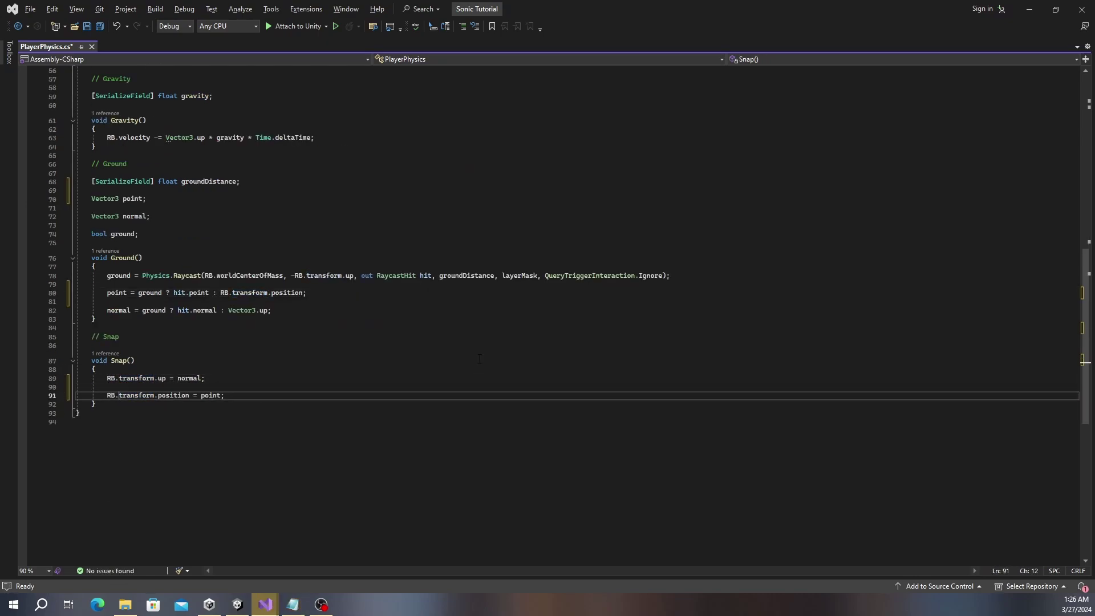
key("alt+Tab")
key("ctrl+a")
type("however do")
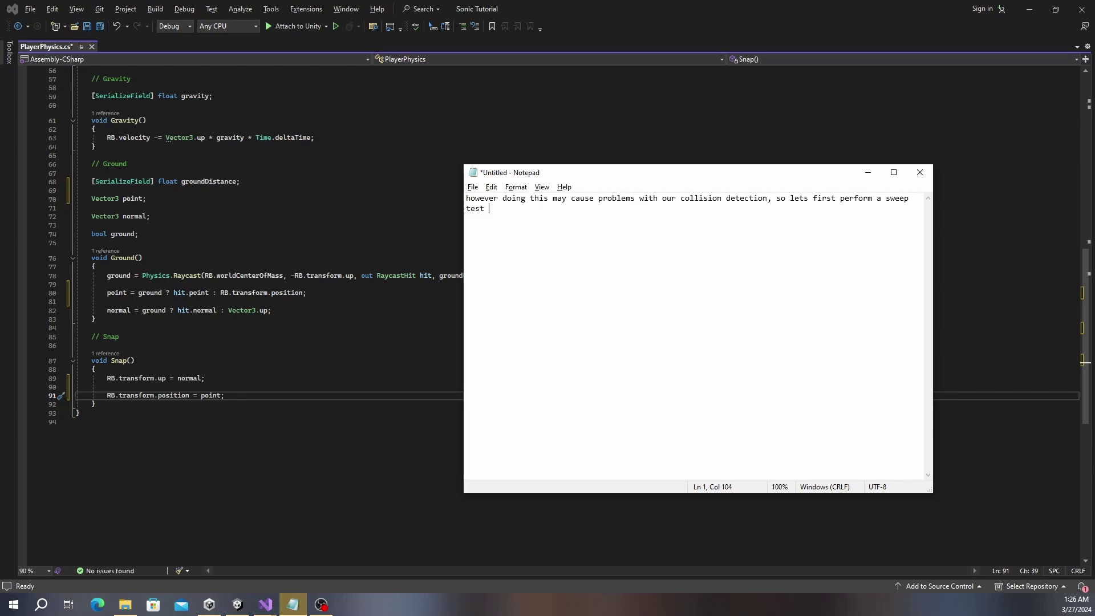
key("alt+Tab")
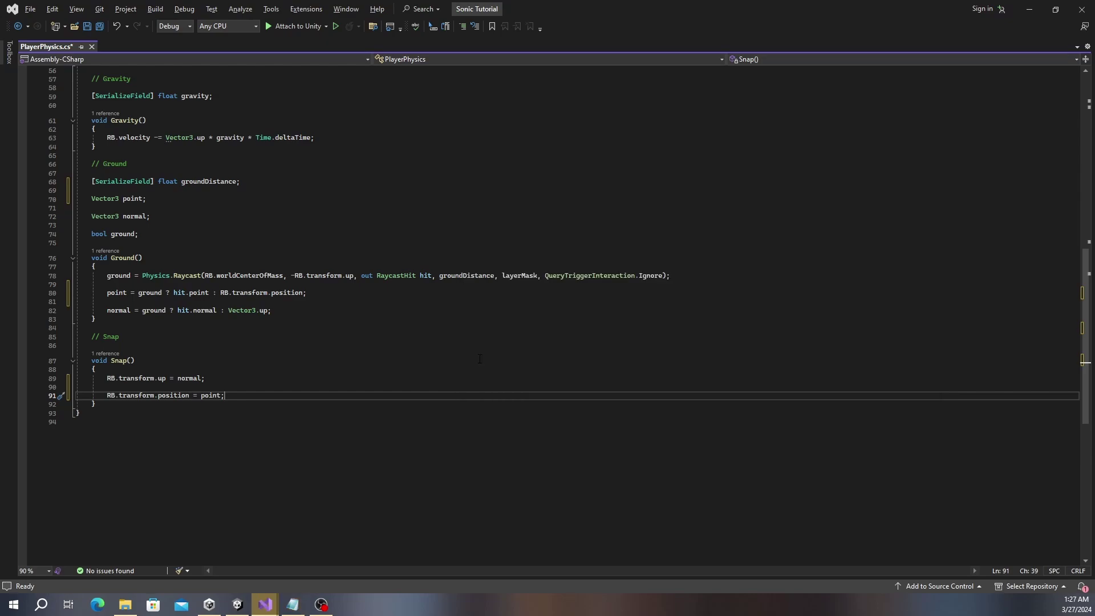
- Add 'Vector3 goal = point;' and 'Vector3 difference = goal - RB.transform.position;' in Snap()
key("Up")
key("Up")
key("Return")
key("Return")
key("alt+Tab")
key("ctrl+a")
type("we'l")
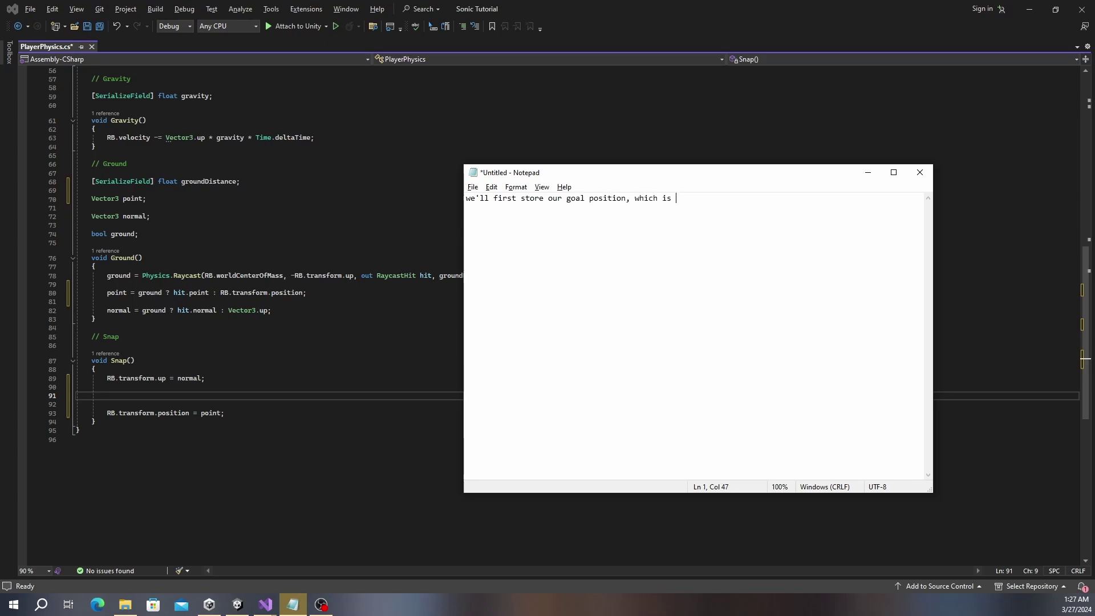
key("alt+Tab")
type("Vector3 goal = point;")
key("Return")
key("Return")
key("alt+Tab")
key("ctrl+a")
type("then we'll get the differen")
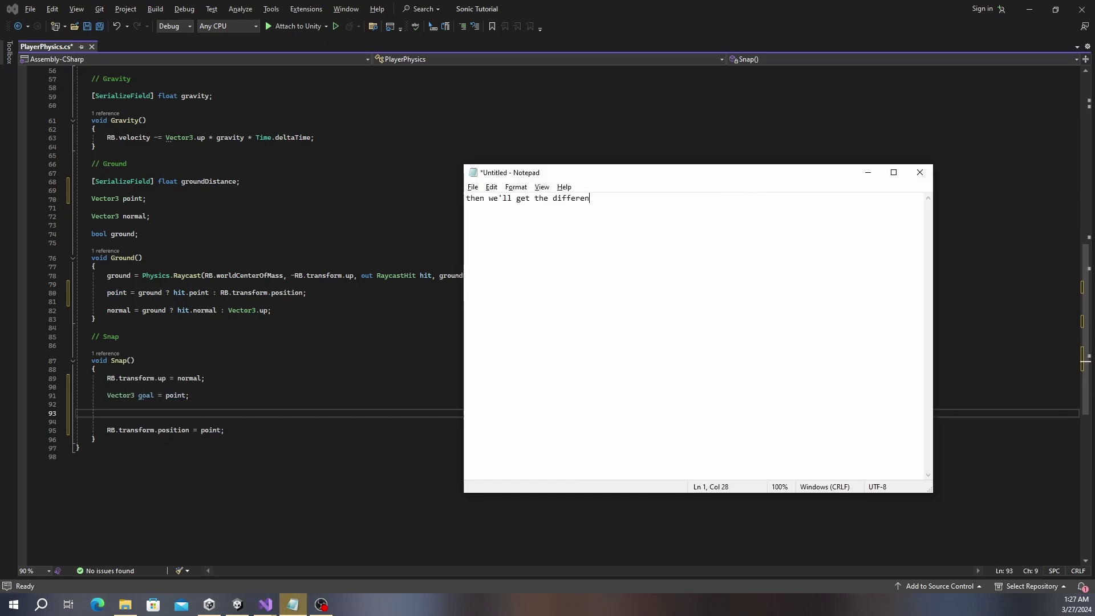
key("alt+Tab")
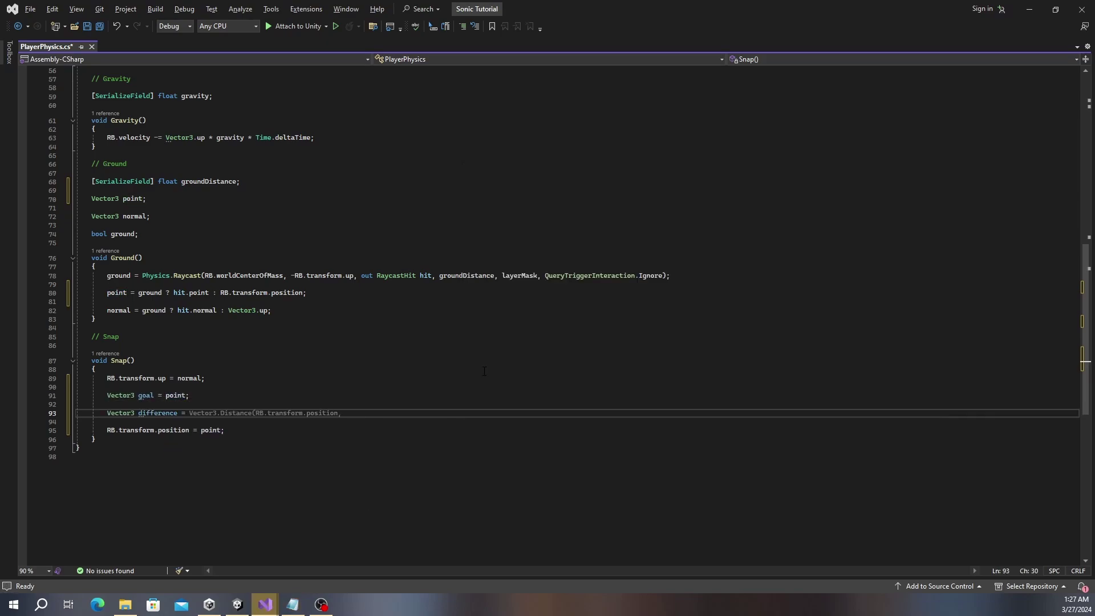
type("Vector3 difference = goal - RB.transform.position;")
key("Return")
key("Return")
- Return early when RB.SweepTest toward difference hits, move the rigidbody to goal, and save
key("alt+Tab")
key("ctrl+a")
type("now we'll")
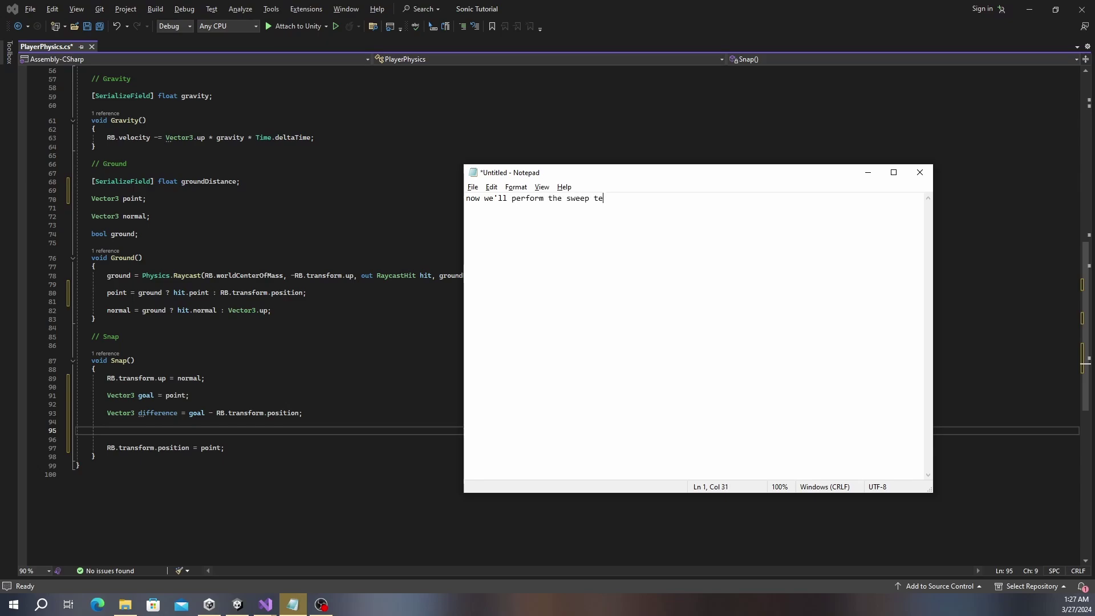
key("alt+Tab")
type("if (RB.SweepTest(")
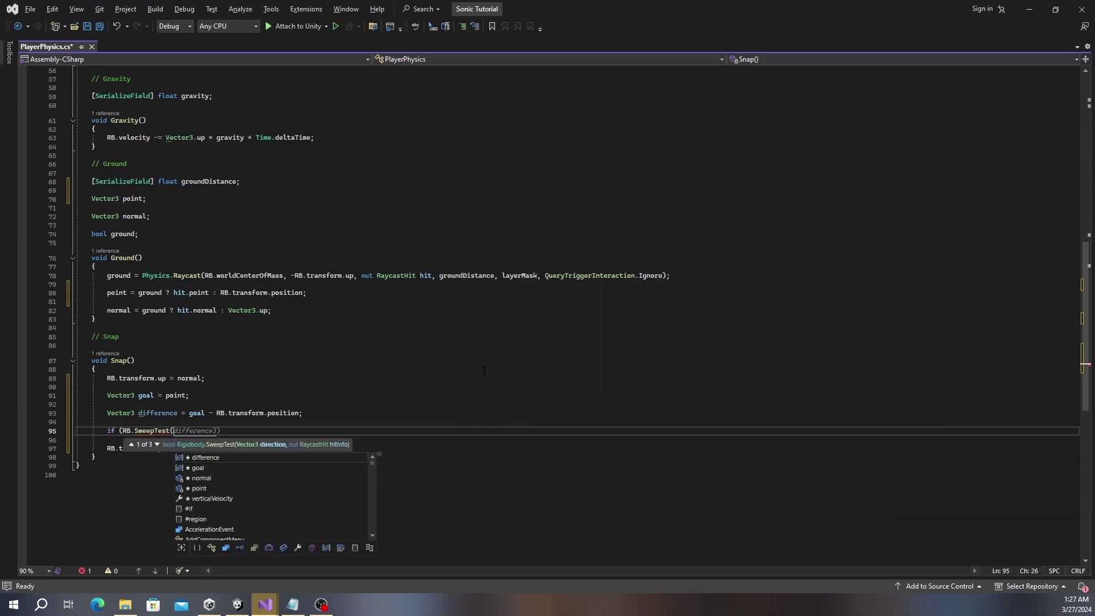
type("difference, out _, difference.magnitude, Query")
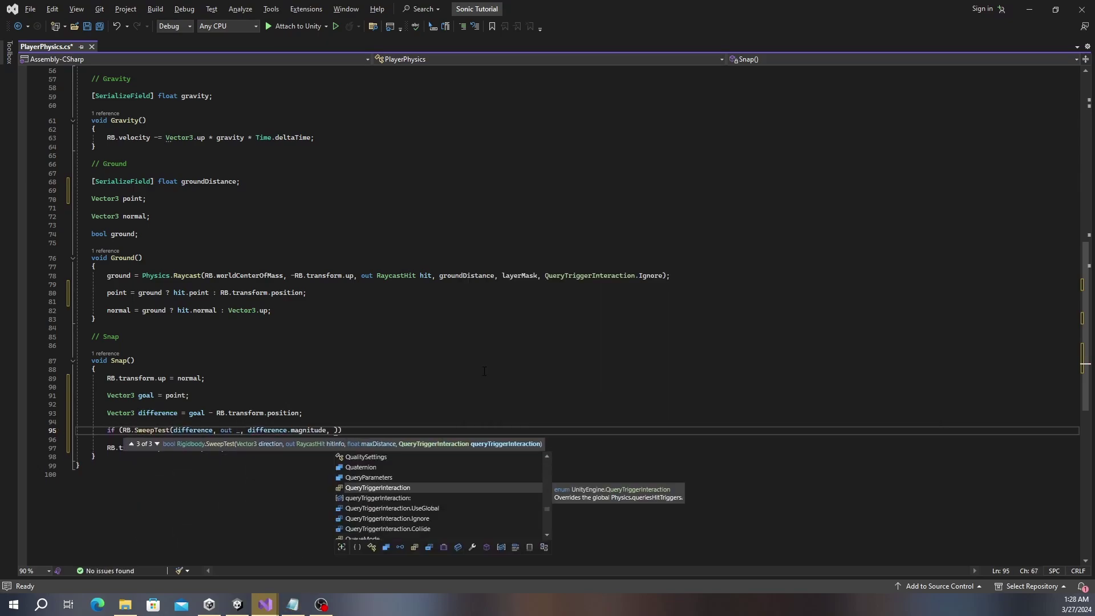
type("TriggerInteraction.Ignore))")
key("Down")
key("Down")
key("BackSpace")
key("BackSpace")
key("BackSpace")
type("goal;")
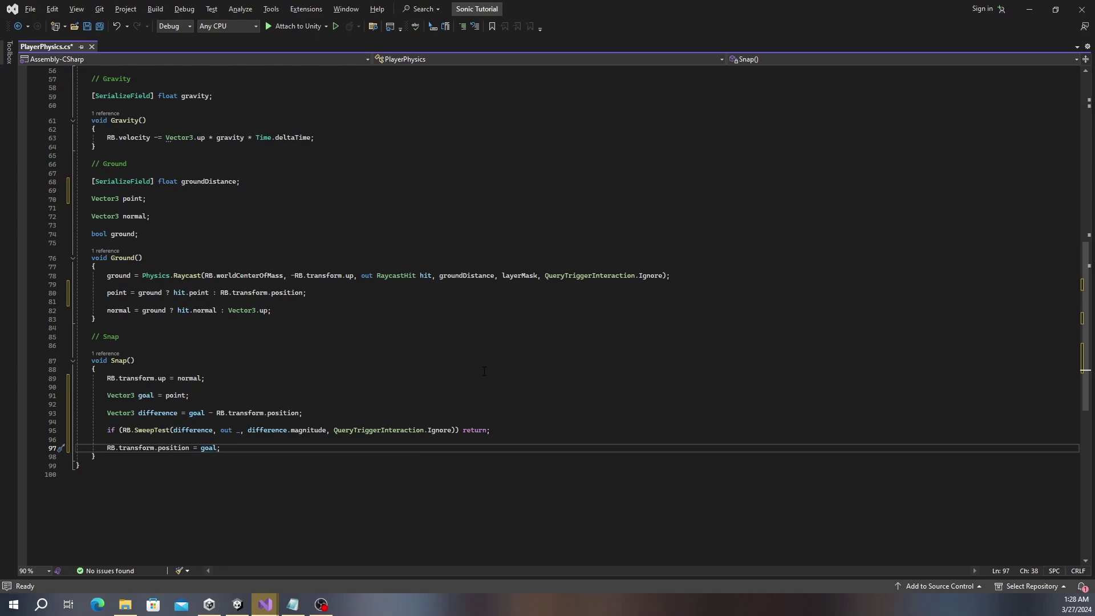
key("ctrl+s")
key("alt+Tab")
type("now lets test it")
key("alt+Tab")
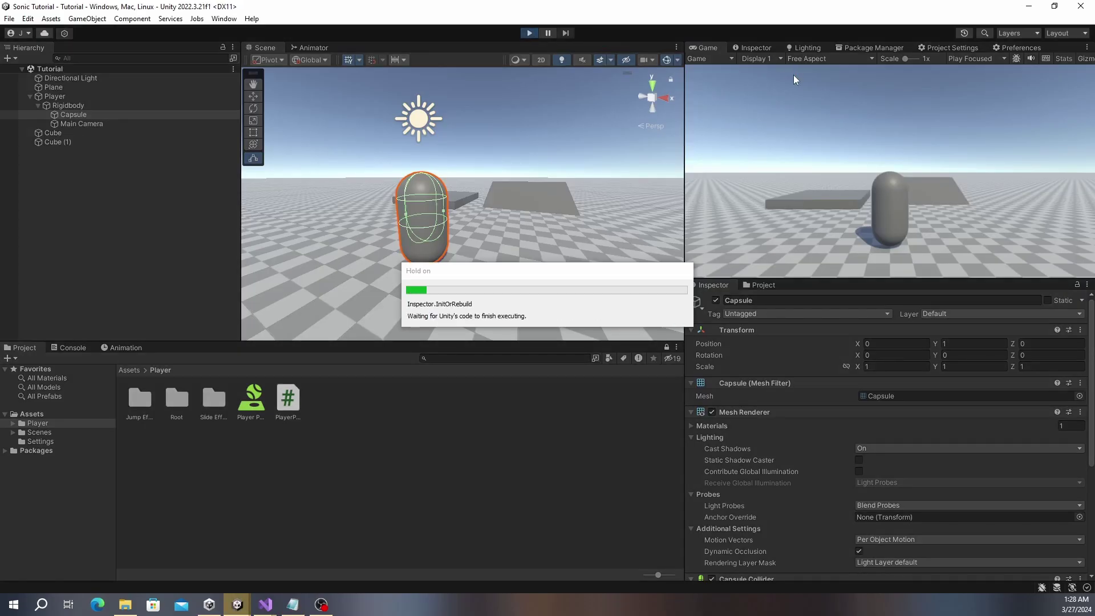
- Run the capsule forward and left across the platforms, jumping twice with Space
key("w")
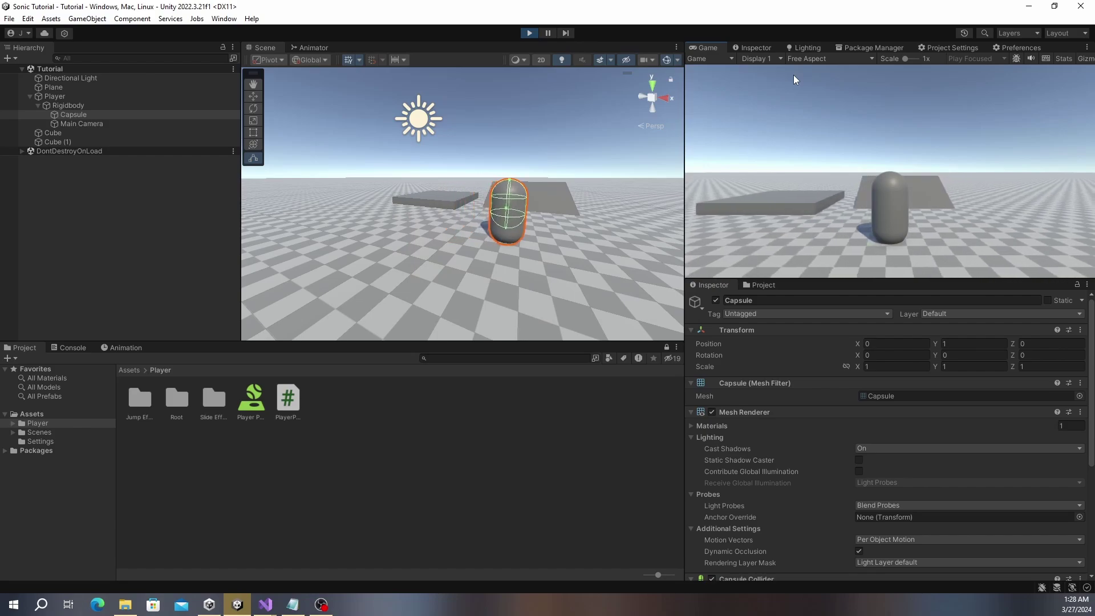
key("space")
key("a")
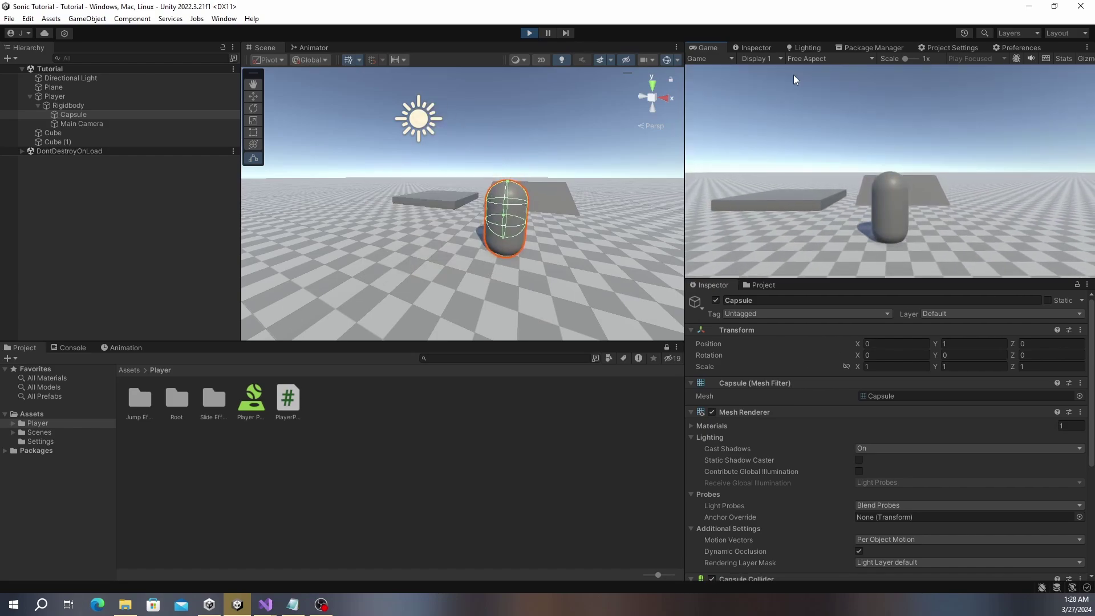
key("space")
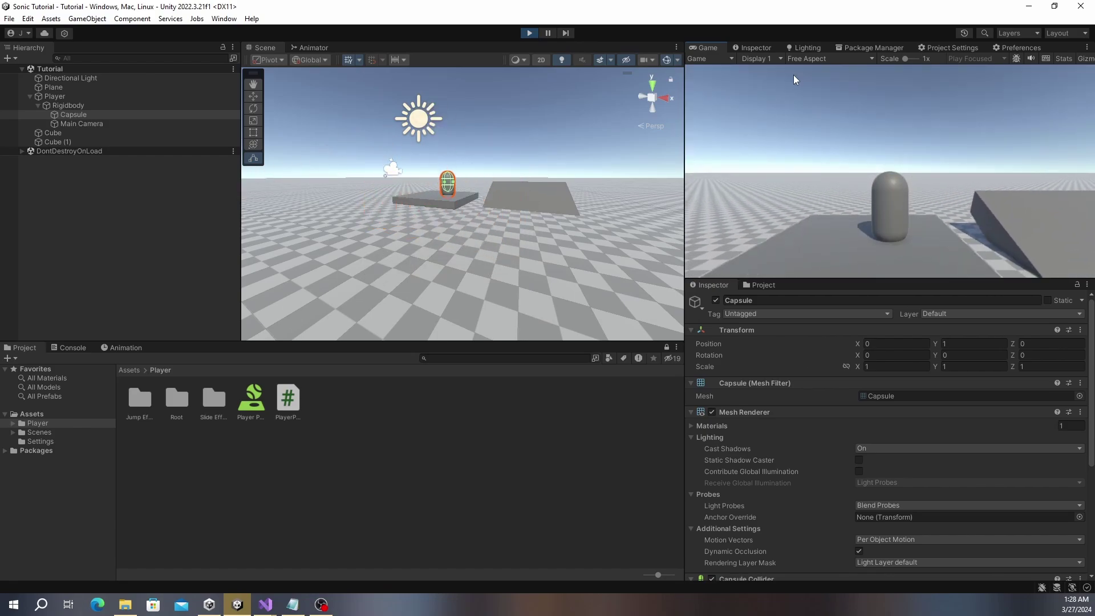
key("a")
- Note the jitter and floor sinking stem from execution order, then return to PlayerPhysics
key("alt+Tab")
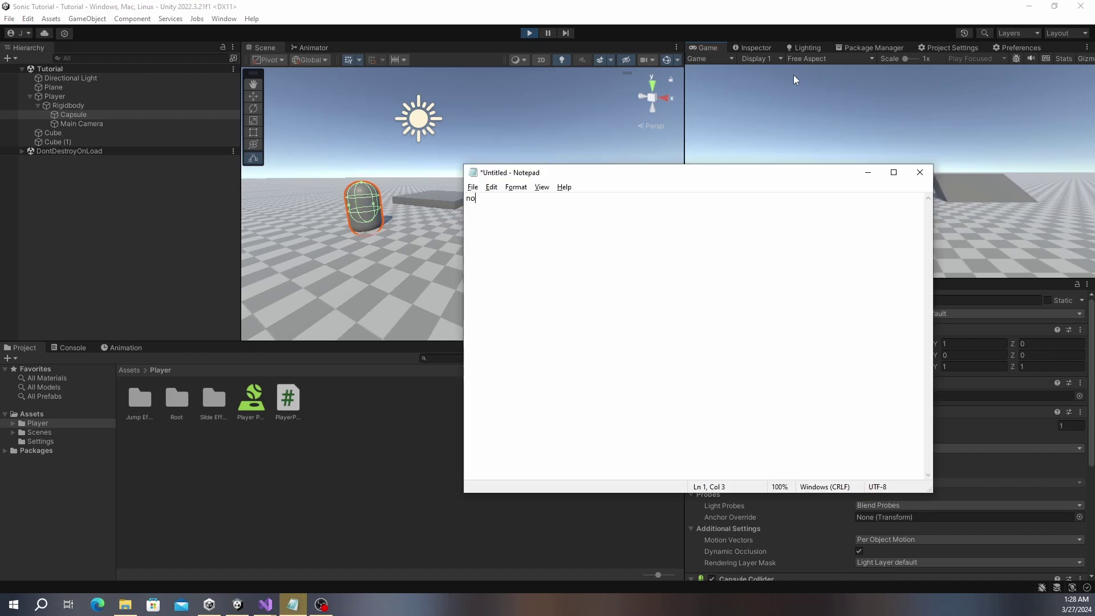
type(", however its a little jittery and our mesh is still sinking")
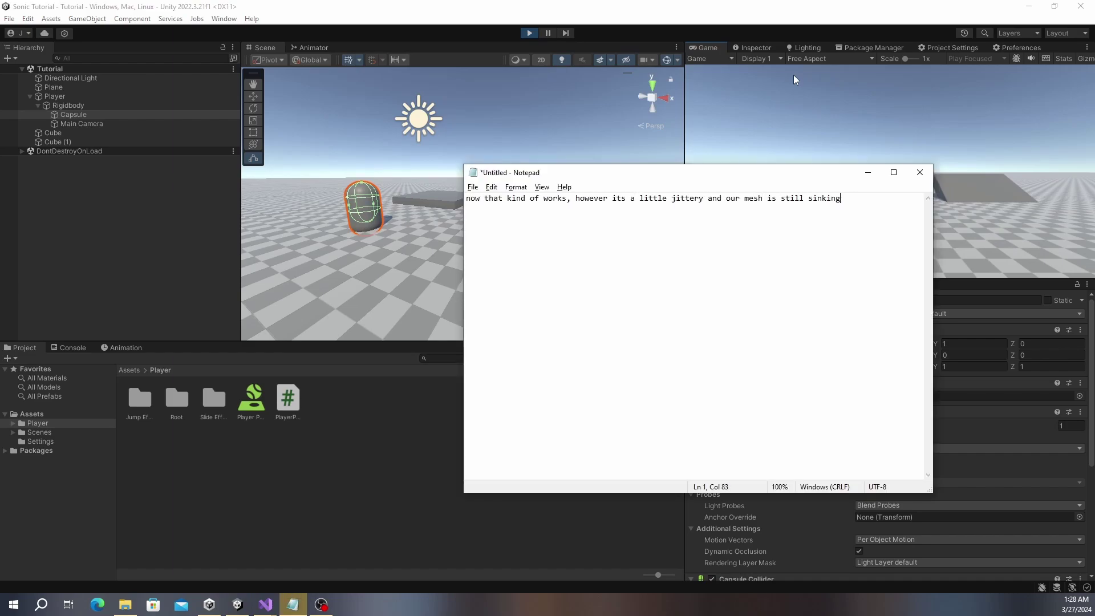
type(" into the floor a little")
key("ctrl+a")
type("the latter ")
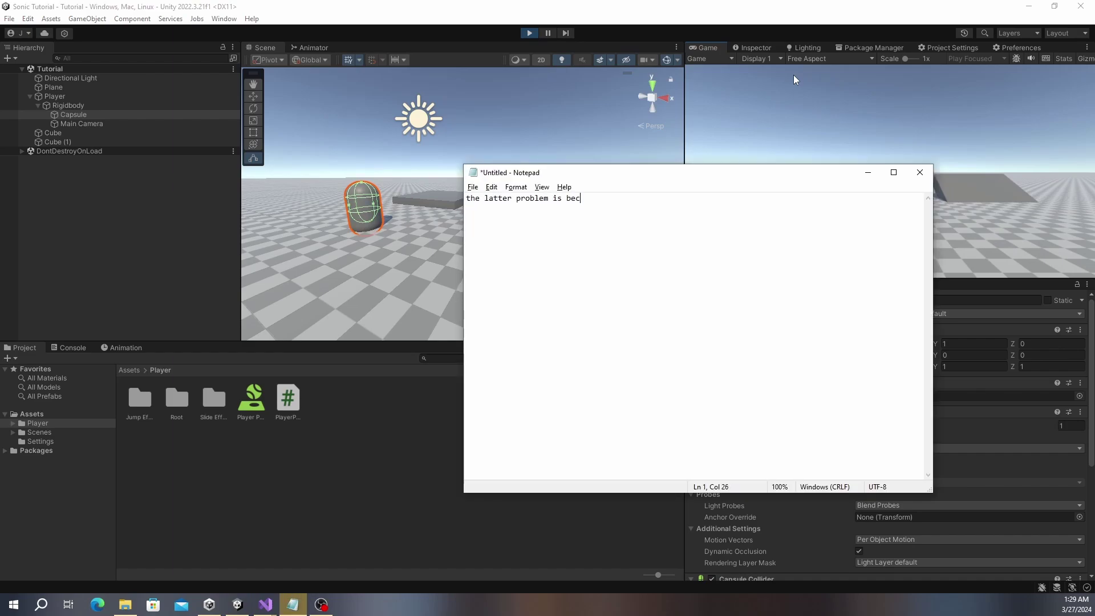
type("ause of our order of execution")
key("alt+Tab")
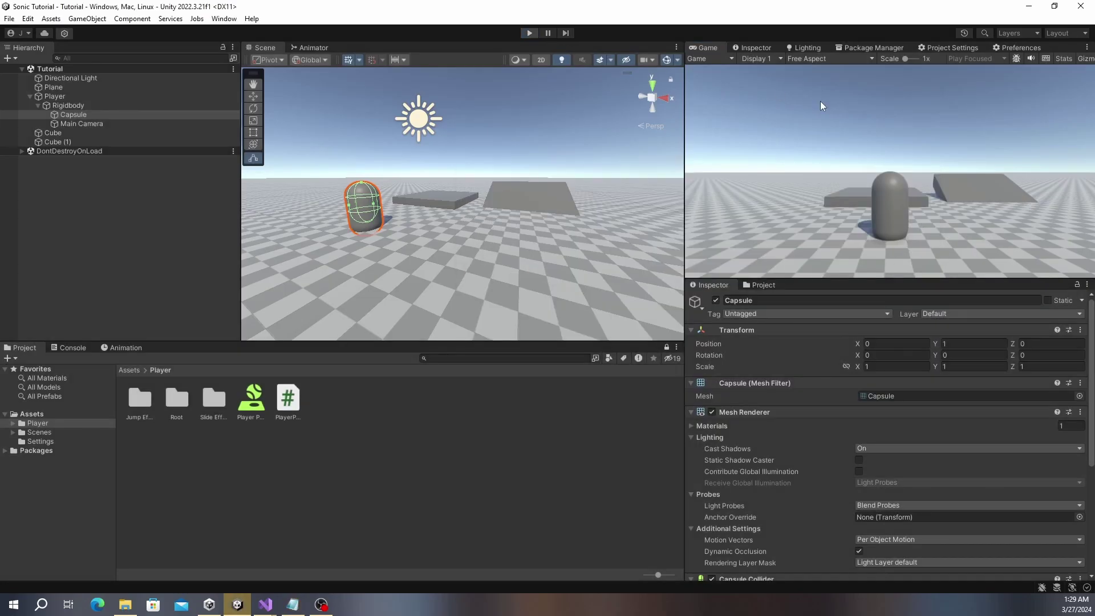
key("alt+Tab")
scroll(285, 314, "up", 10)
key("alt+Tab")
key("ctrl+a")
type("in our sc")
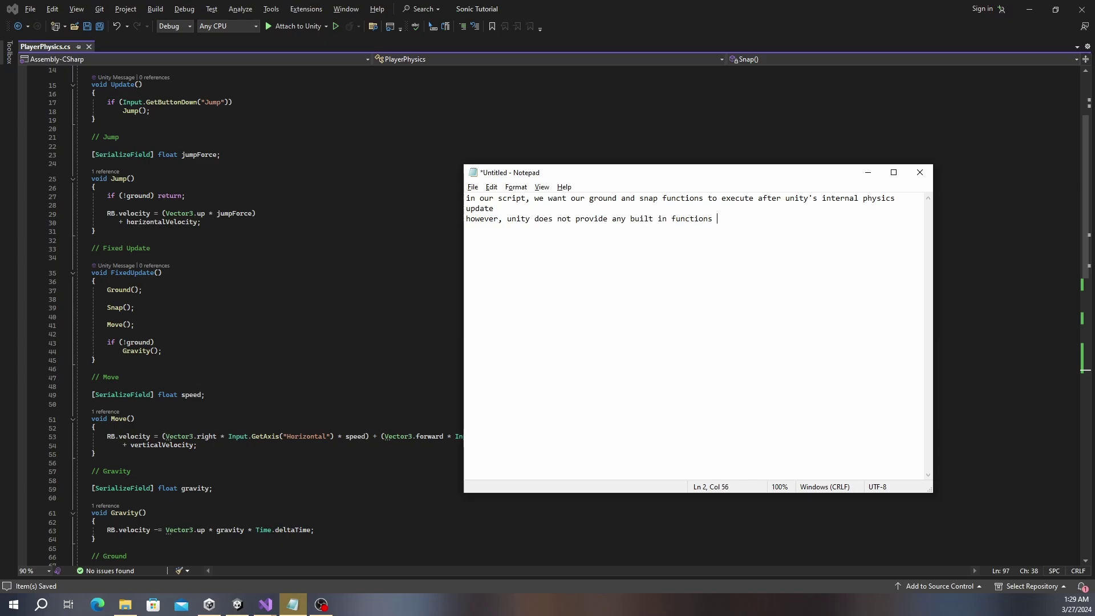
type("for after the physics update")
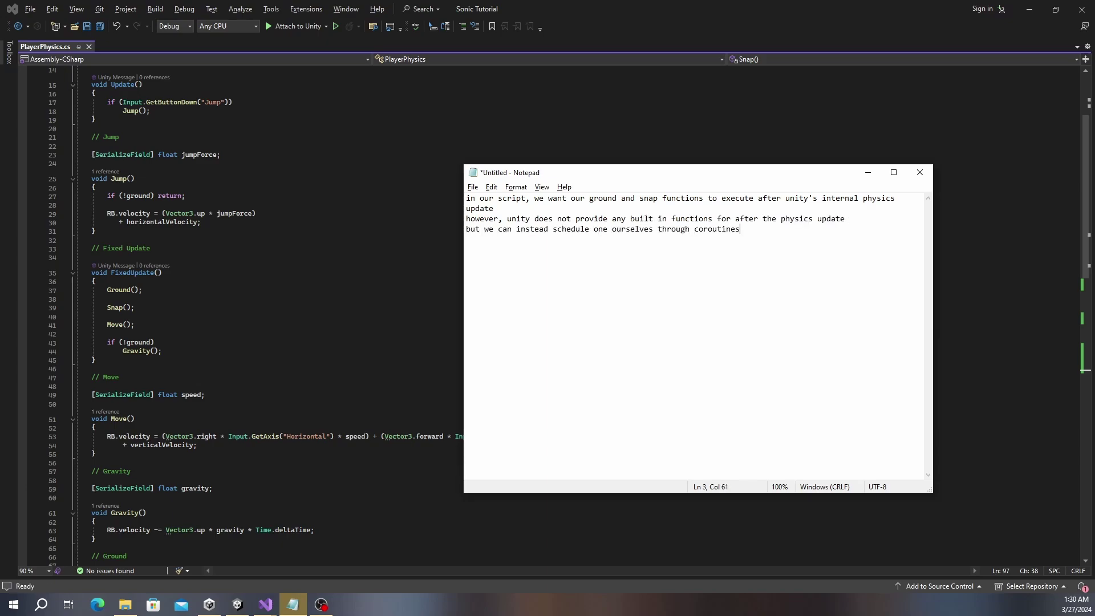
- Start an IEnumerator LateFixedUpdateRoutine() coroutine after the Gravity() call in FixedUpdate
key("alt+Tab")
left_click(162, 298)
key("Return")
key("Return")
key("alt+Tab")
key("ctrl+a")
type("lets d")
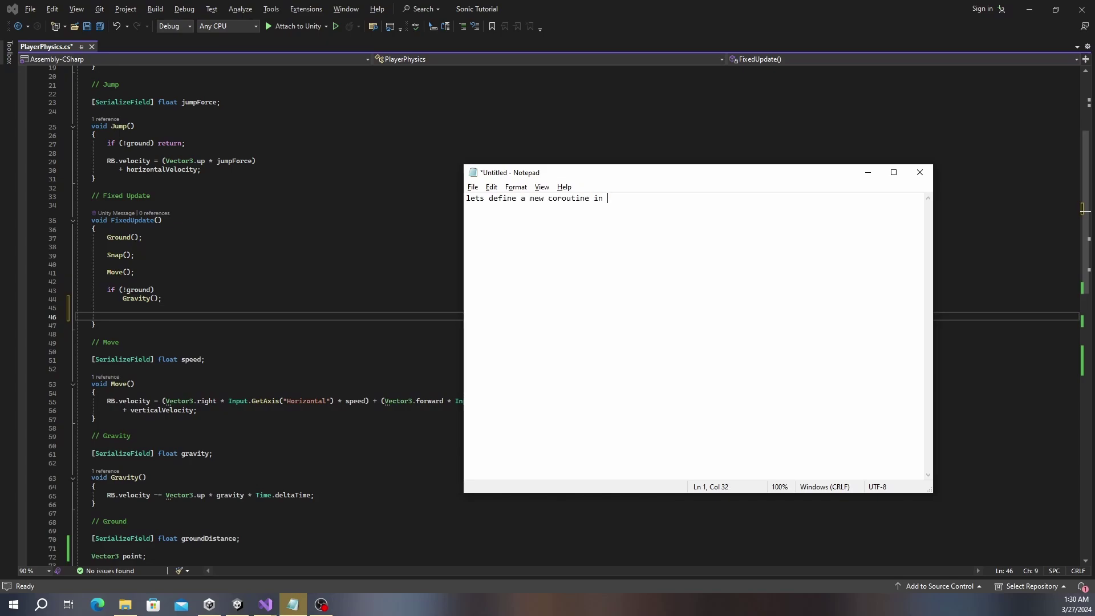
key("alt+Tab")
type("IEnumerator LateFixedUpdat")
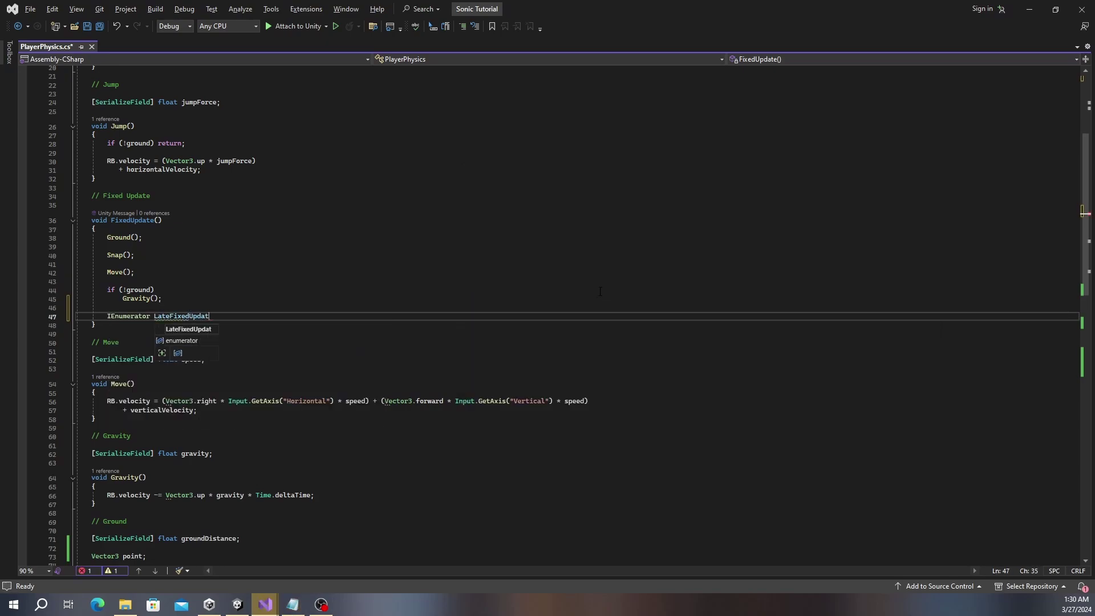
type("eRoutine(){")
key("Return")
- Make the coroutine begin with yield return new WaitForFixedUpdate();
key("alt+Tab")
key("ctrl+a")
type("we'")
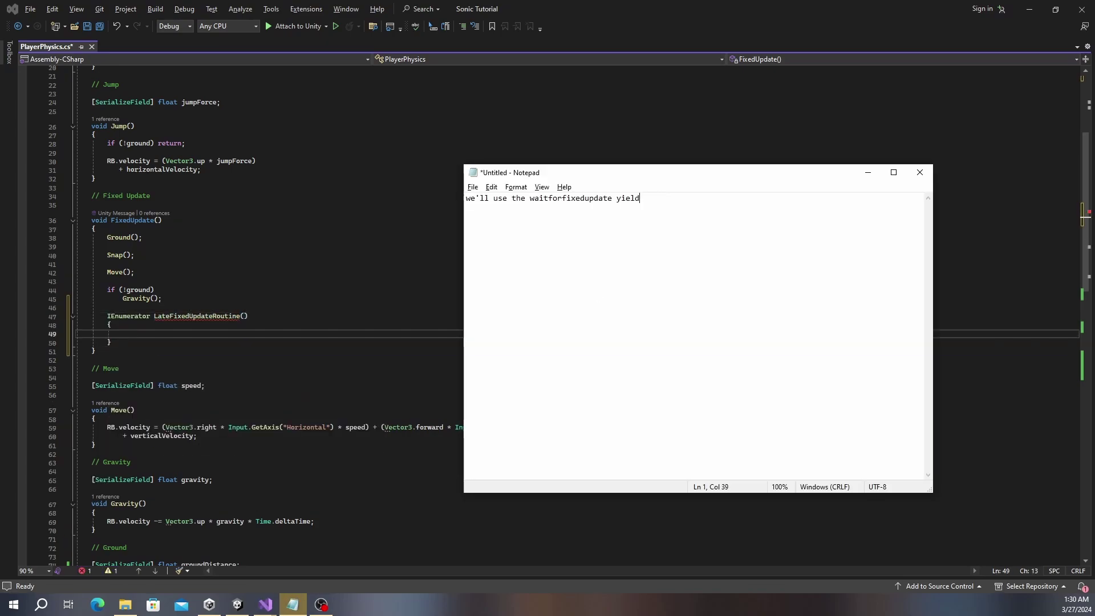
key("alt+Tab")
type("yield return new WaitForFixedUpdate();")
key("Return")
key("Return")
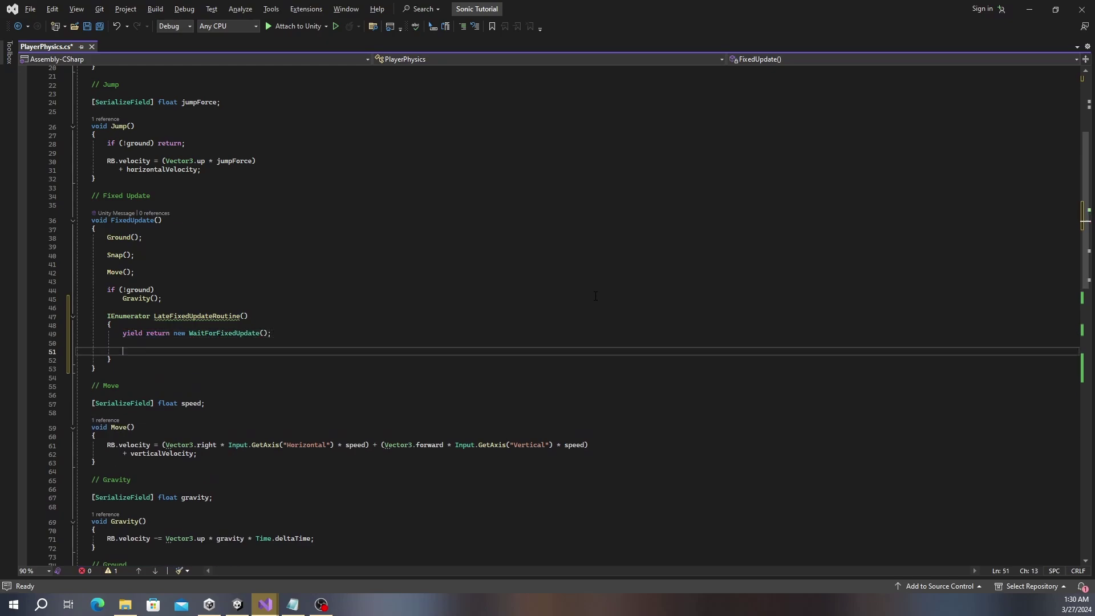
key("alt+Tab")
key("ctrl+a")
type("and we'")
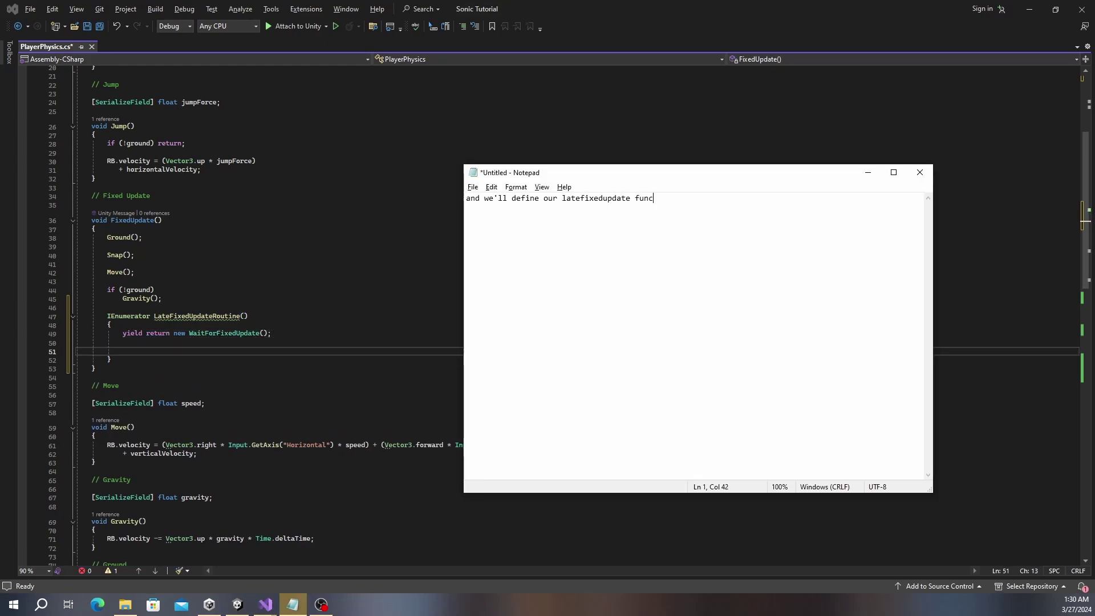
- Add a void LateFixedUpdate() method with braces under a // Late Fixed Update comment below Gravity
key("alt+Tab")
scroll(355, 214, "down", 12)
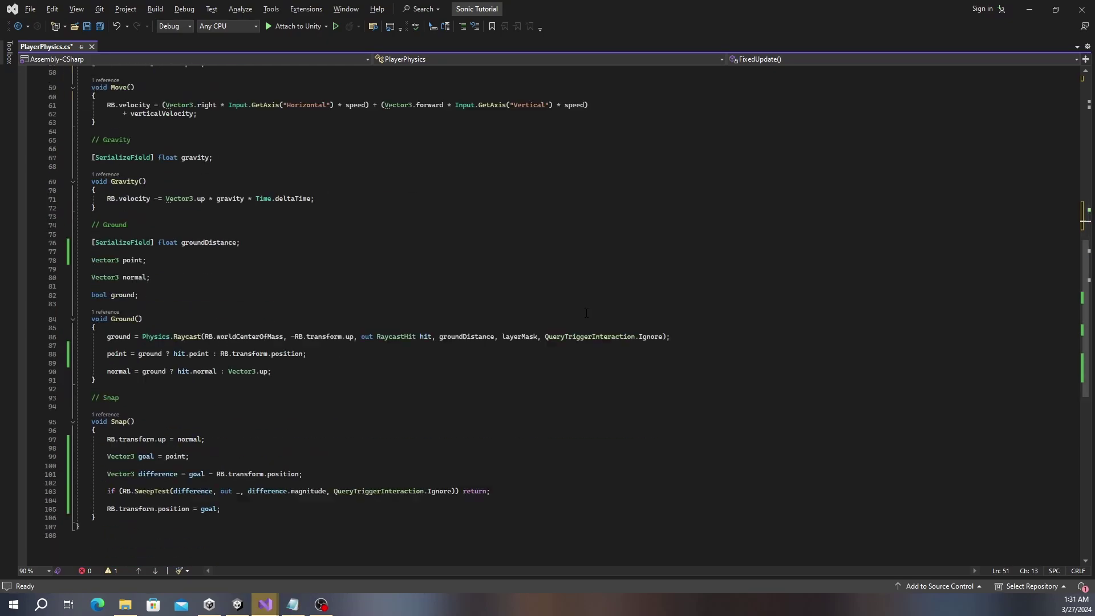
left_click(355, 213)
key("Return")
key("Return")
key("Up")
type("void LateFixedUpdate()")
key("Return")
type("{")
key("Return")
key("Up")
key("Up")
key("Up")
key("Home")
key("Return")
key("Return")
key("Up")
key("Up")
type("// ")
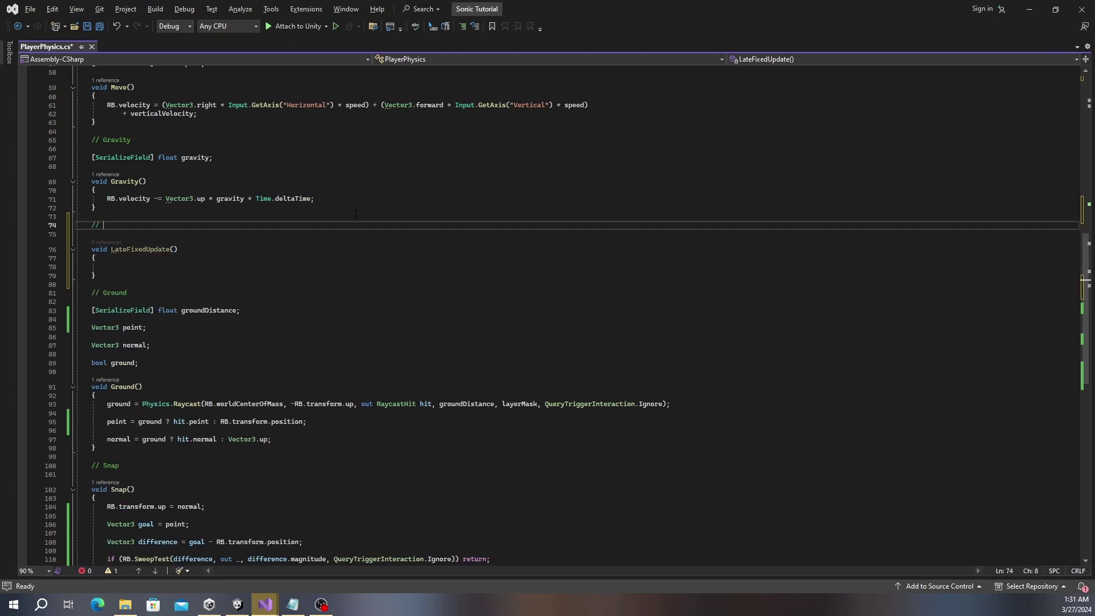
type("Late Fixed Update")
- Select the Ground() and Snap() calls in FixedUpdate
scroll(355, 214, "up", 15)
left_click(108, 264)
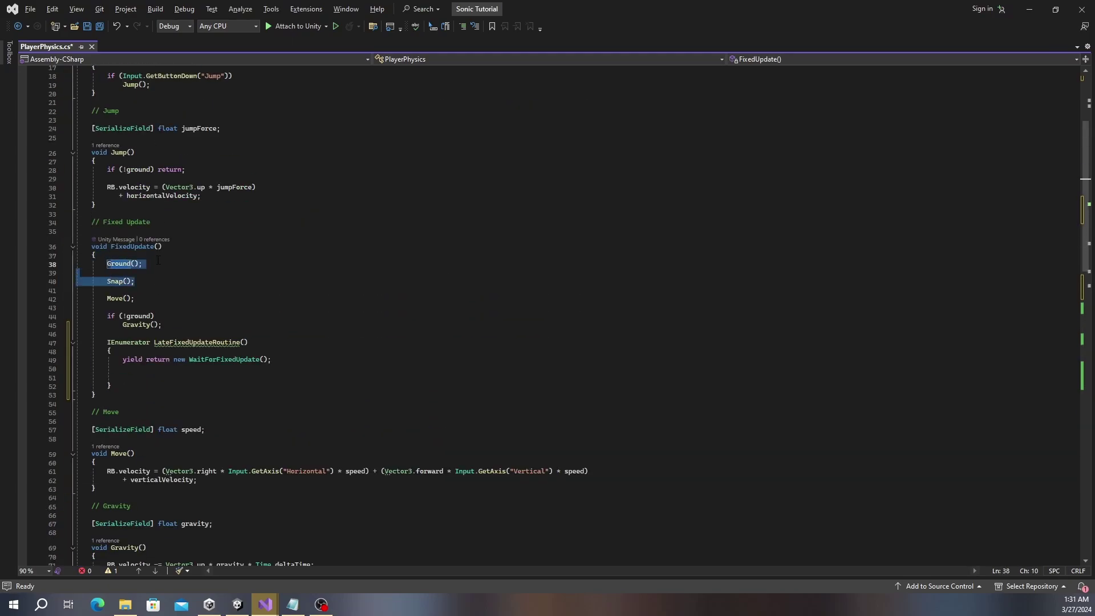
scroll(149, 384, "down", 10)
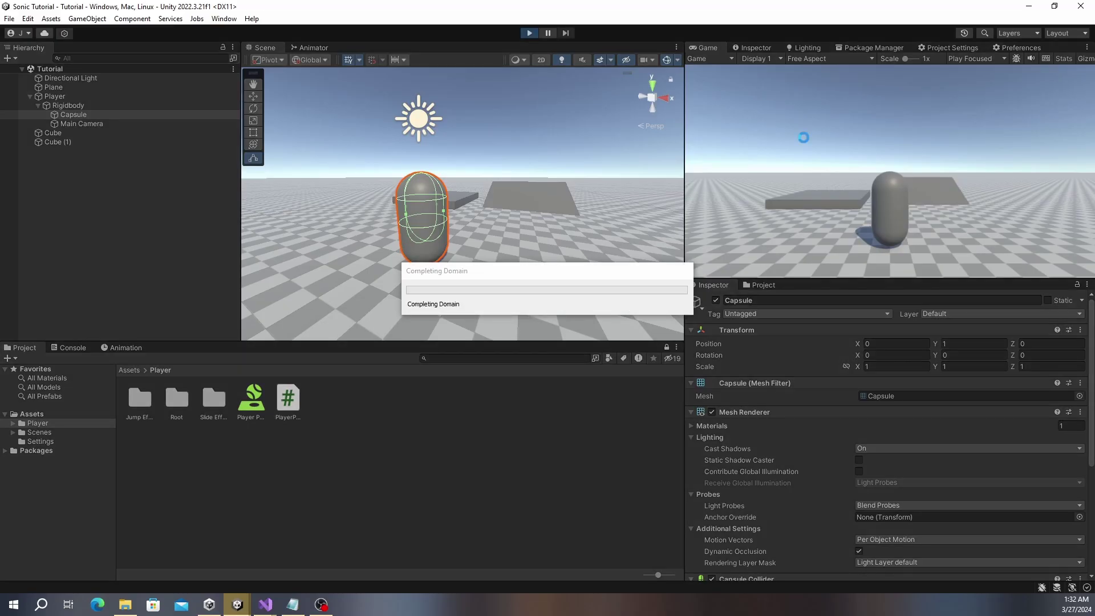
- Drive the capsule with W, D, A and S across the platforms, then jump with Space
key("w")
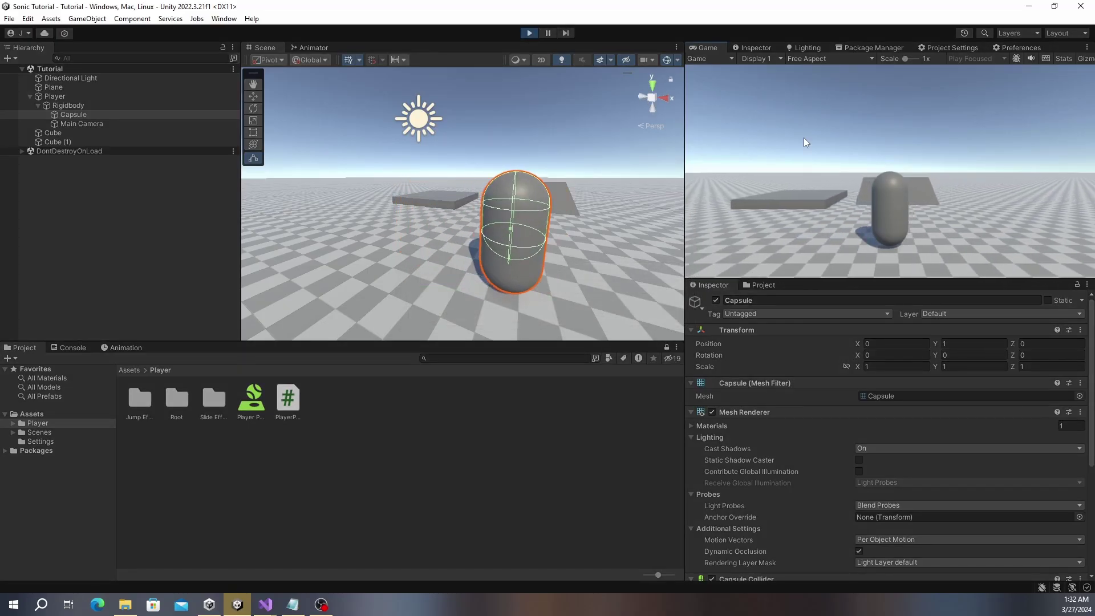
key("d")
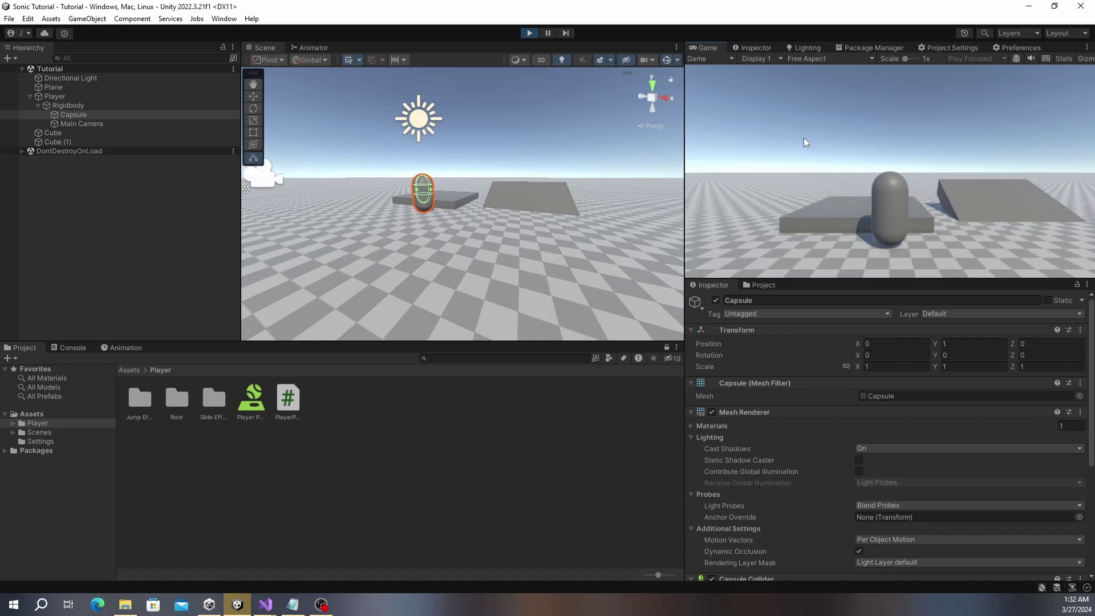
key("a")
key("s")
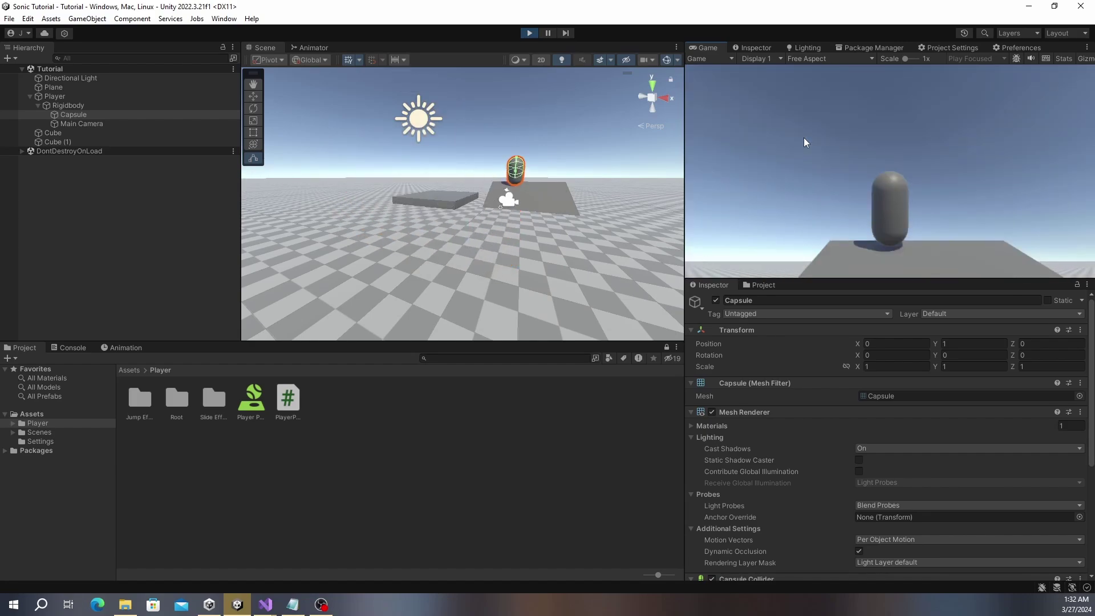
key("w")
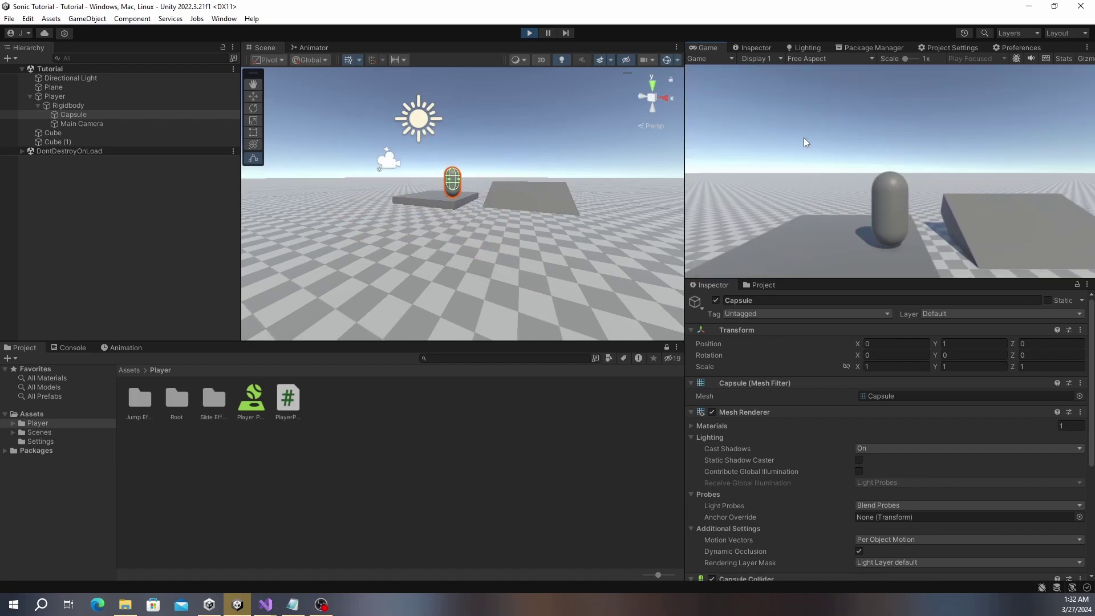
key("s")
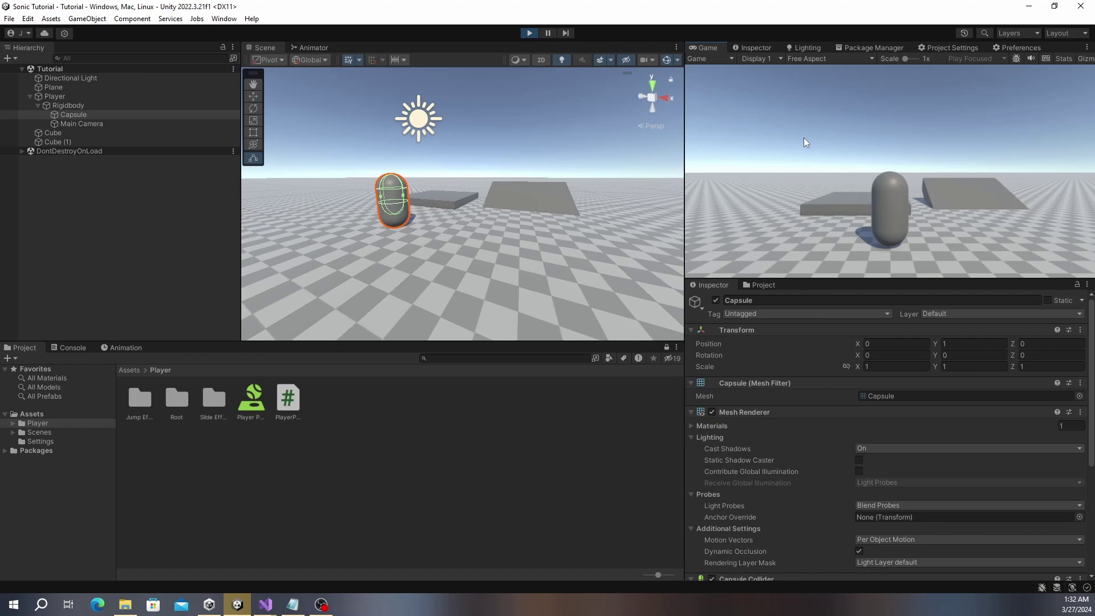
key("space")
- Note that movement is still jittery because the center of mass changed, needing a new ground distance
key("alt+Tab")
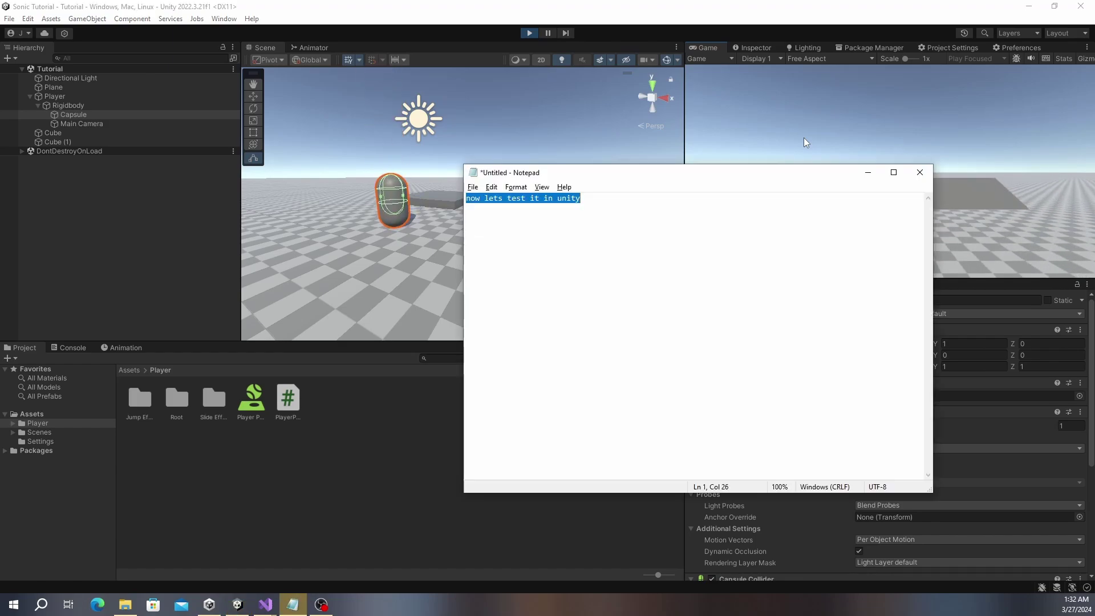
type("thats a little better, however its still really jittery")
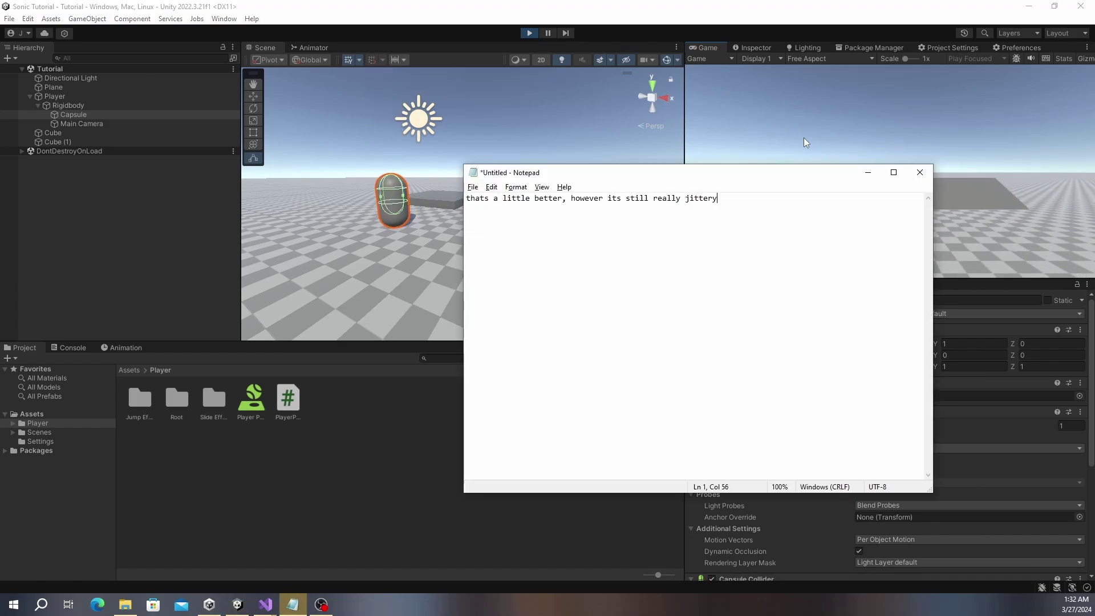
key("ctrl+a")
type("this is because our center of mass has changed and we need to update ")
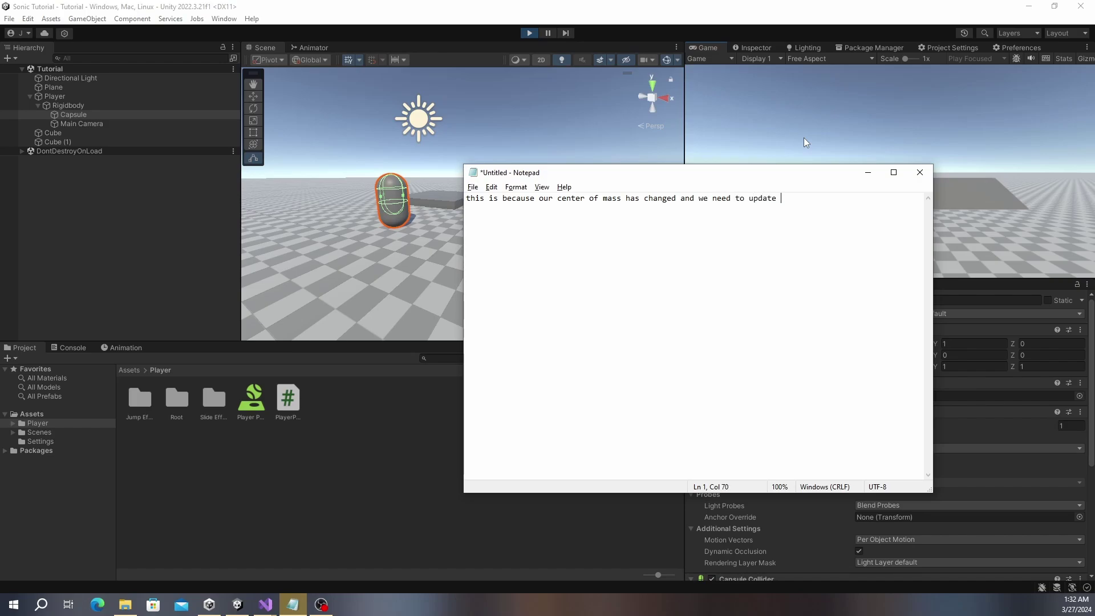
type("our grounddistance variable")
key("alt+Tab")
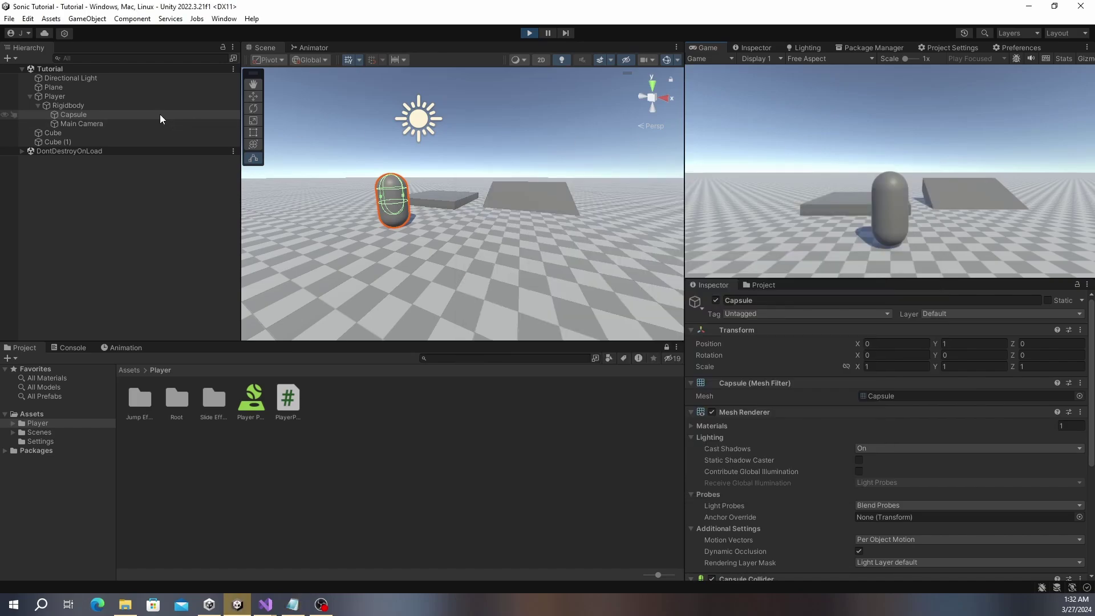
- Raise the Rigidbody player's Ground Distance to 2.85 and test jumping onto and off the platform
left_click(67, 106)
left_click_drag(736, 545, 747, 545)
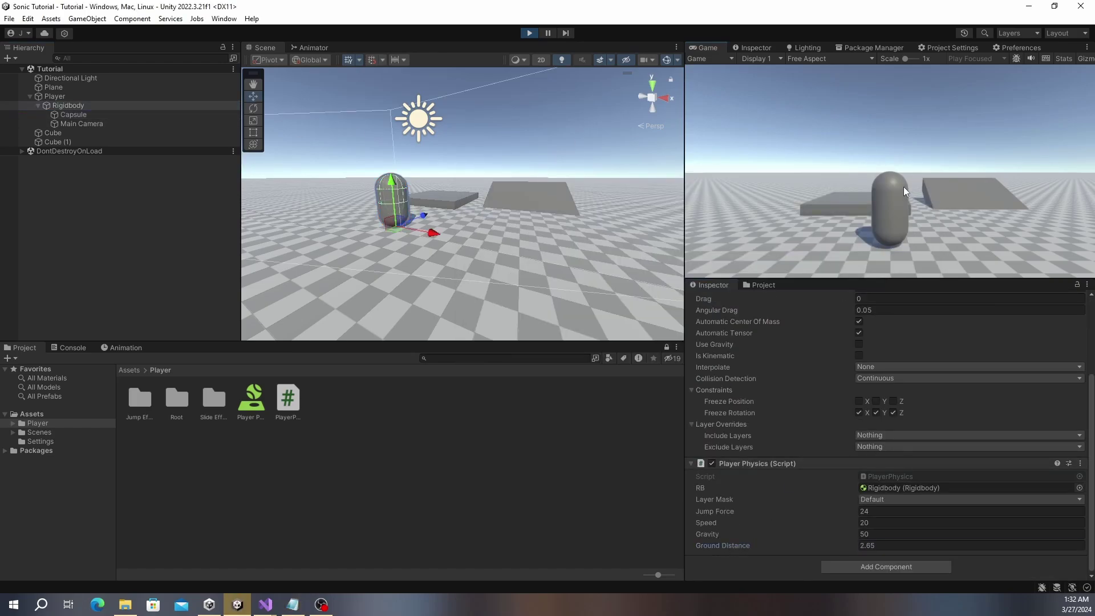
left_click(915, 190)
key("space")
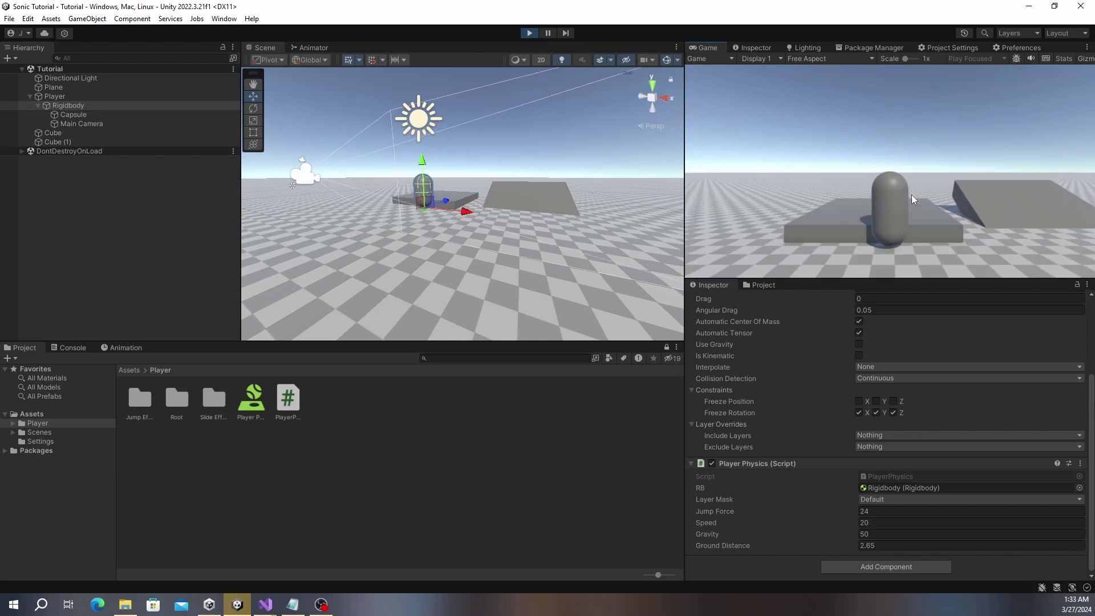
key("d")
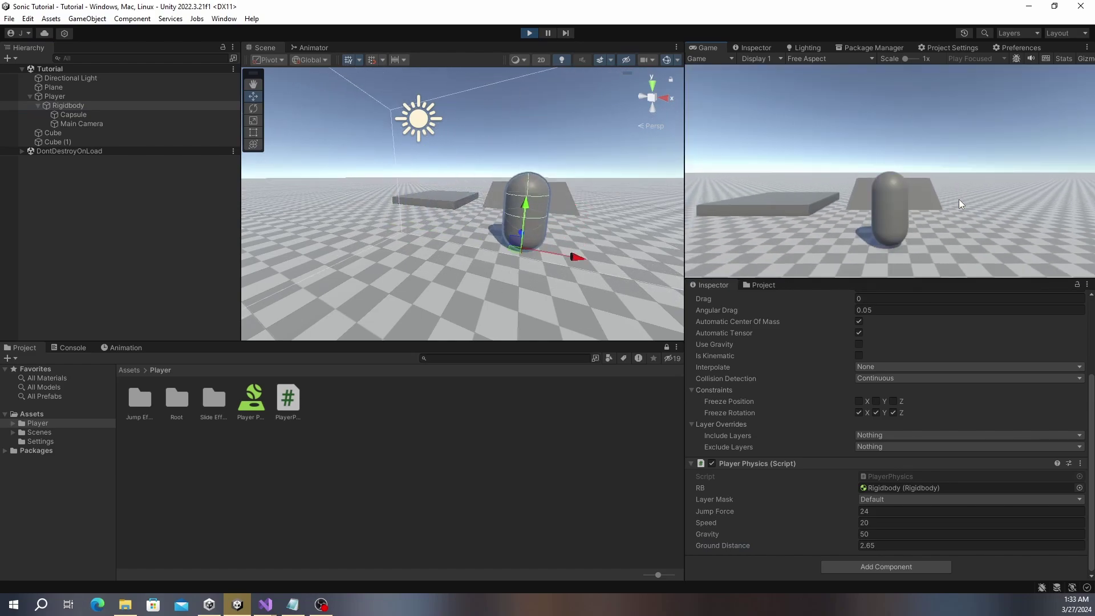
- Note that the Rigidbody's center of mass offset can replace the ground distance variable
key("alt+Tab")
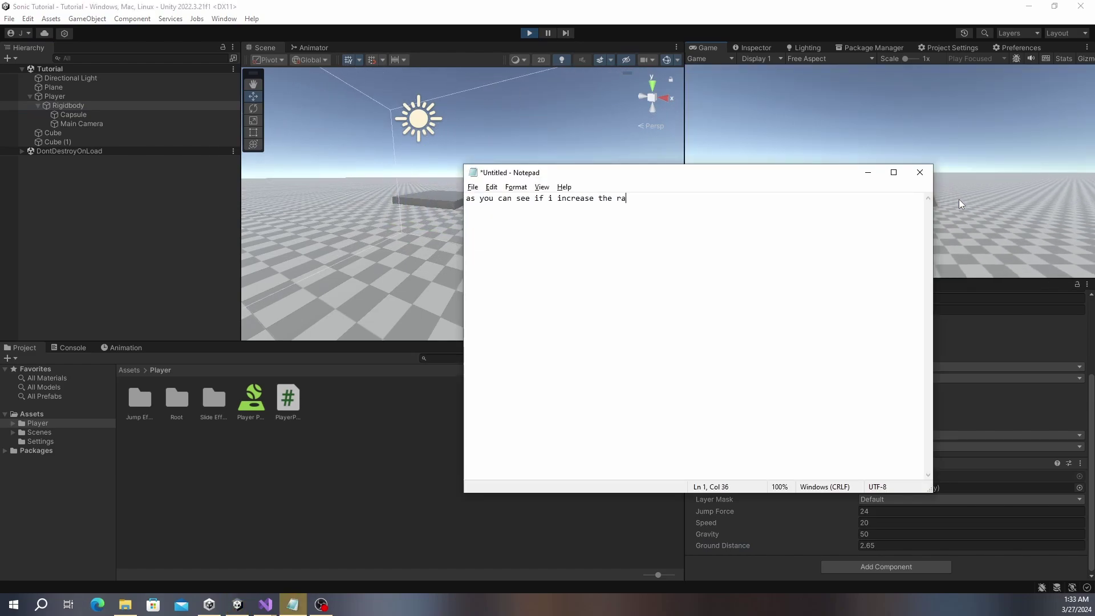
key("ctrl+a")
type("however instead of using a variable we can just use t")
type("he rigidbodys center of mass offset")
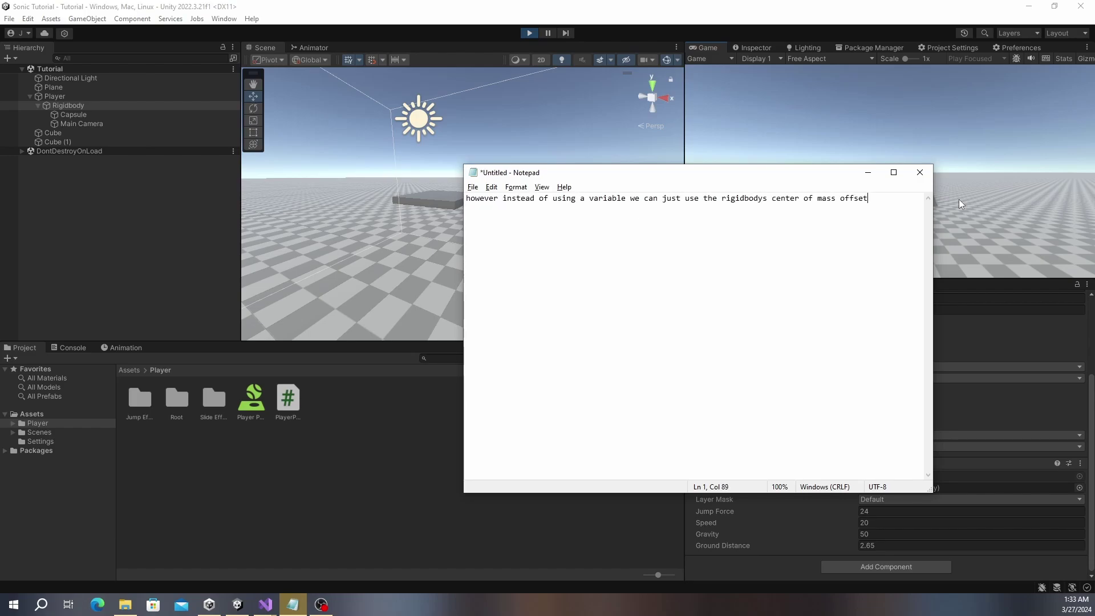
key("alt+Tab")
- Declare float maxDistance at the top of Ground() and use it instead of groundDistance in the raycast
scroll(722, 245, "down", 8)
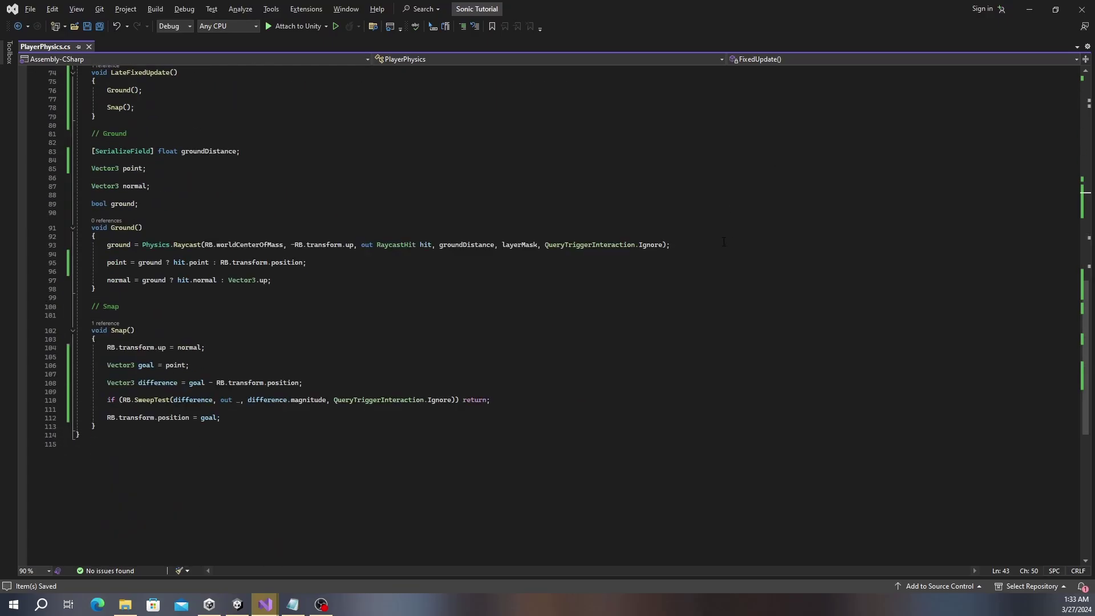
key("alt+Tab")
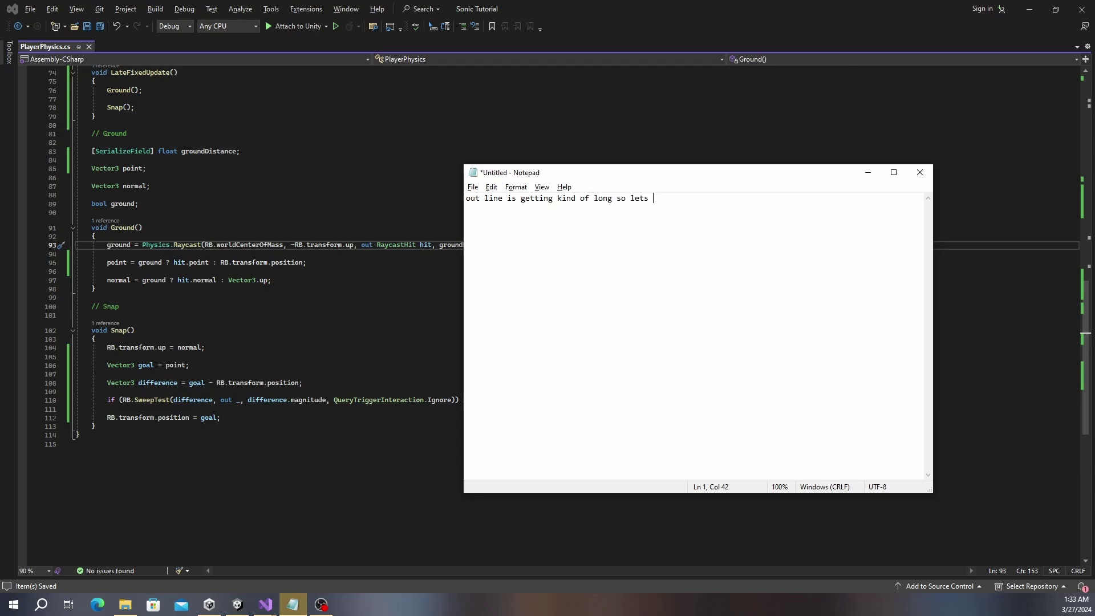
key("ctrl+a")
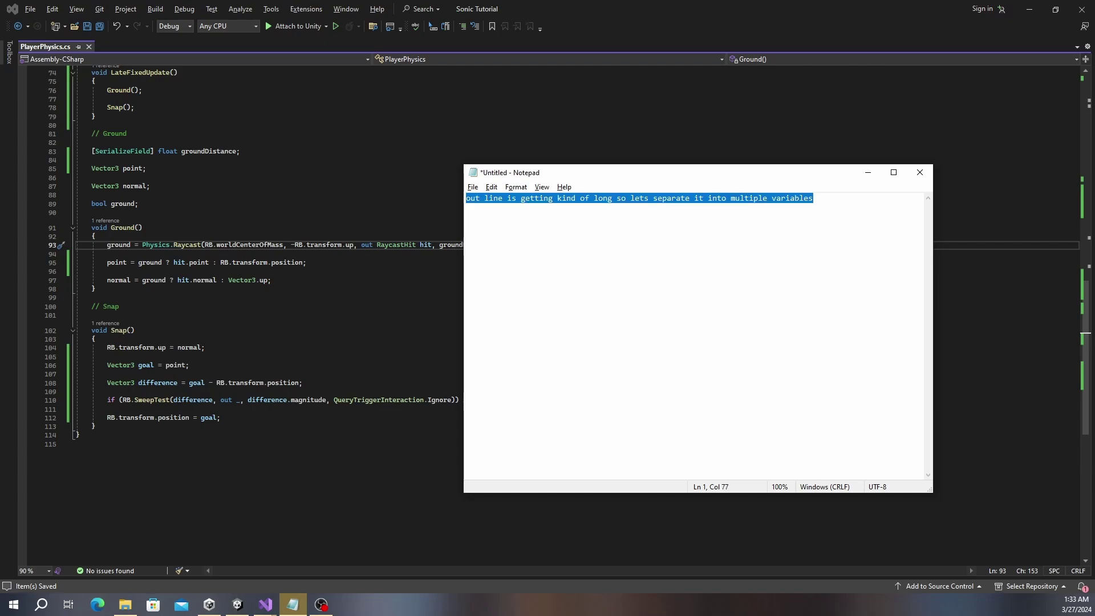
key("BackSpace")
key("alt+Tab")
key("Home")
key("Return")
key("Return")
key("Up")
key("Up")
type("float maxDistance =")
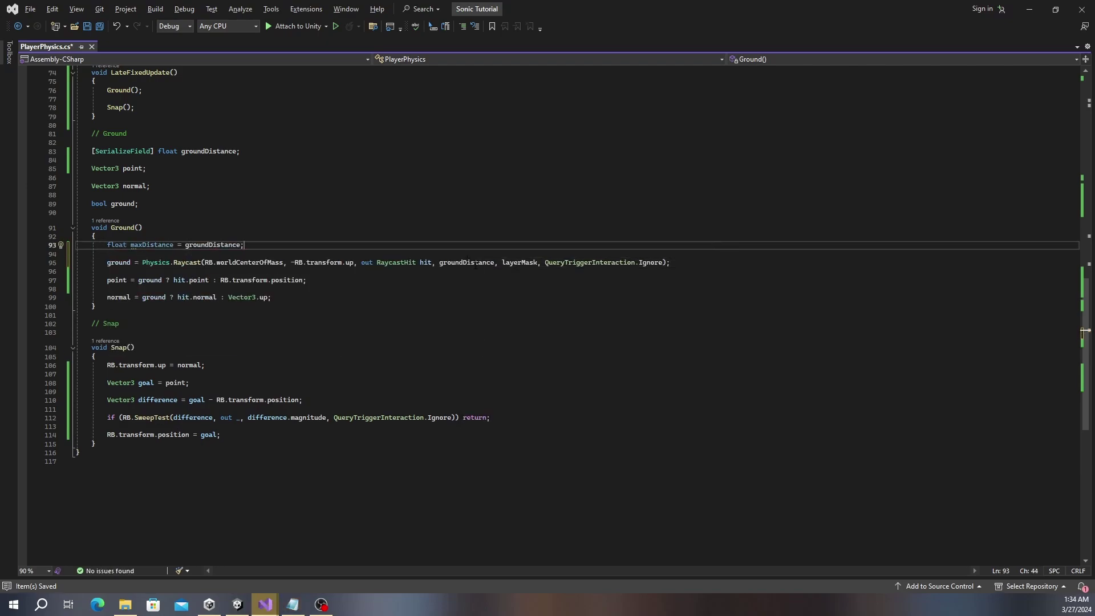
double_click(476, 263)
type("maxDistance")
- Set maxDistance to Mathf.Max(RB.centerOfMass.y, 0)
key("alt+Tab")
type("now")
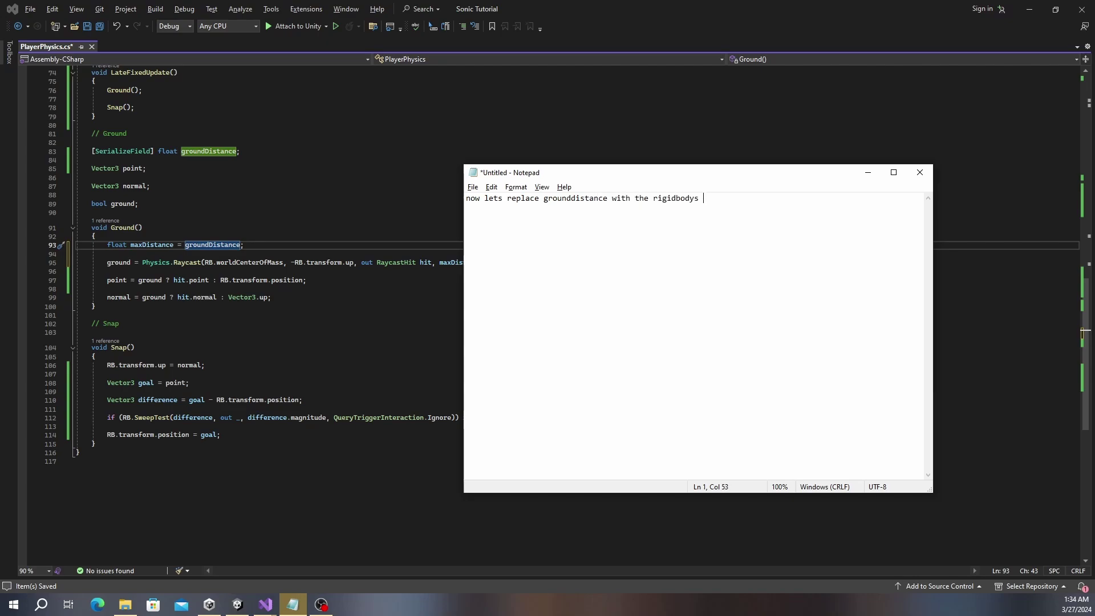
key("alt+Tab")
type("Mathf.Max")
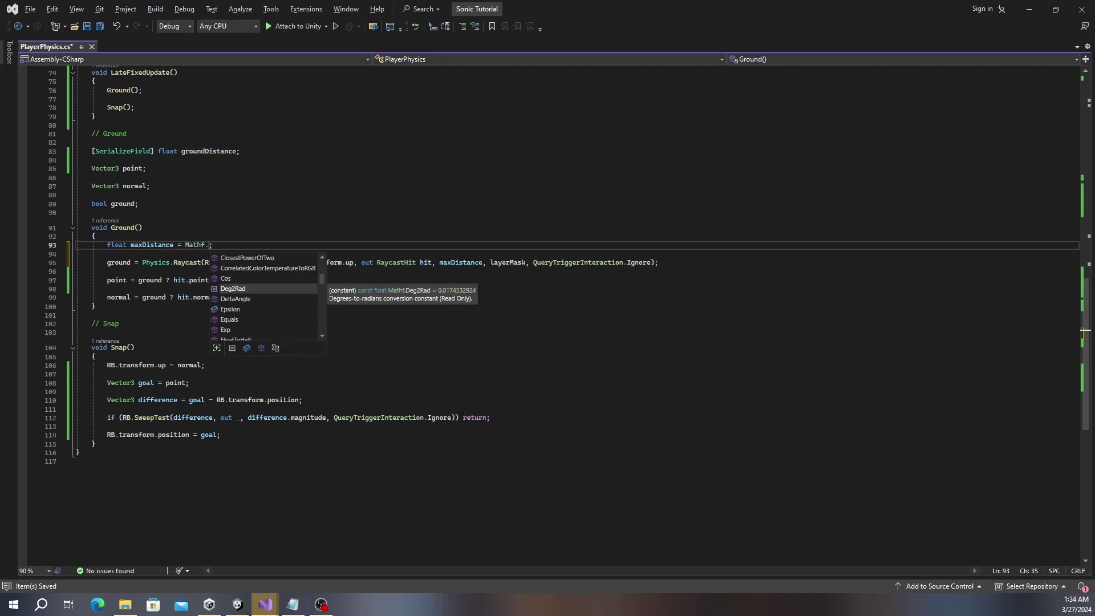
type("(RB.centerOfMass.y, 0)")
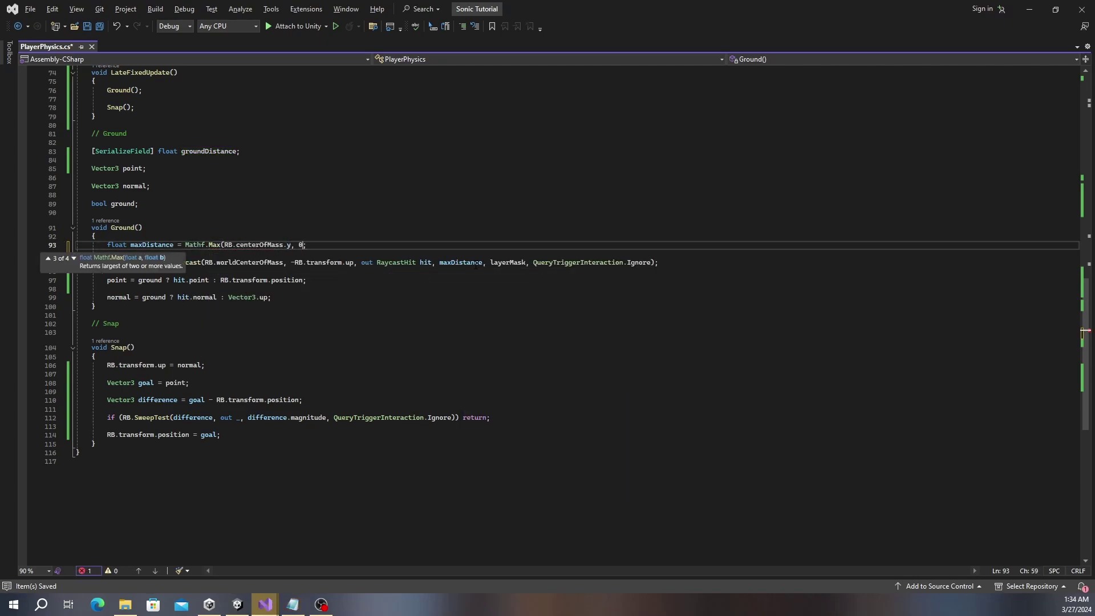
key("alt+Tab")
key("ctrl+a")
type("we'll also ad")
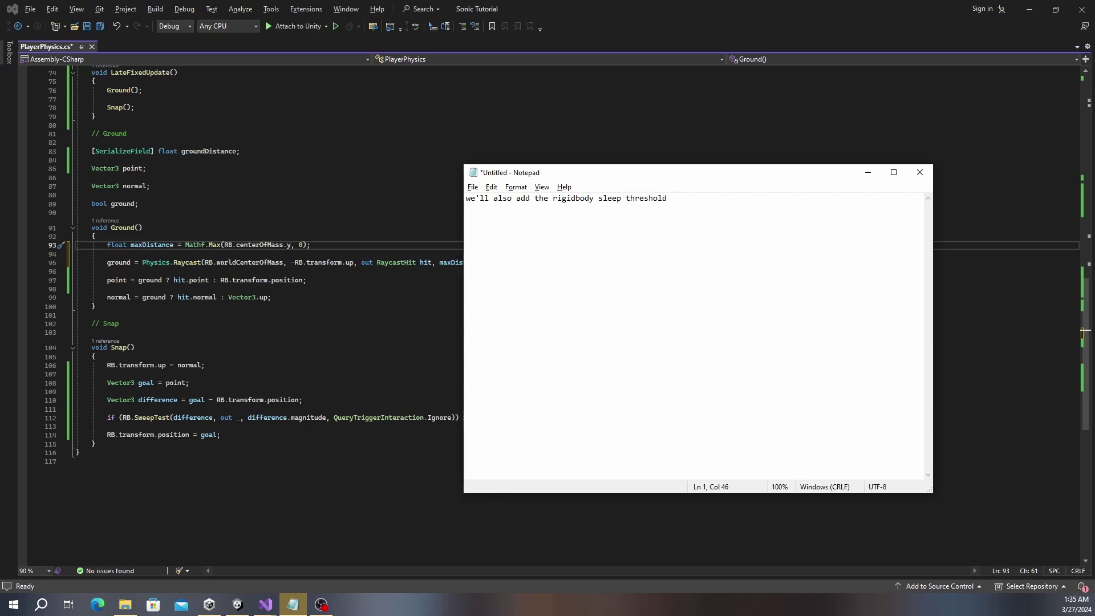
type("sion")
key("ctrl+a")
key("BackSpace")
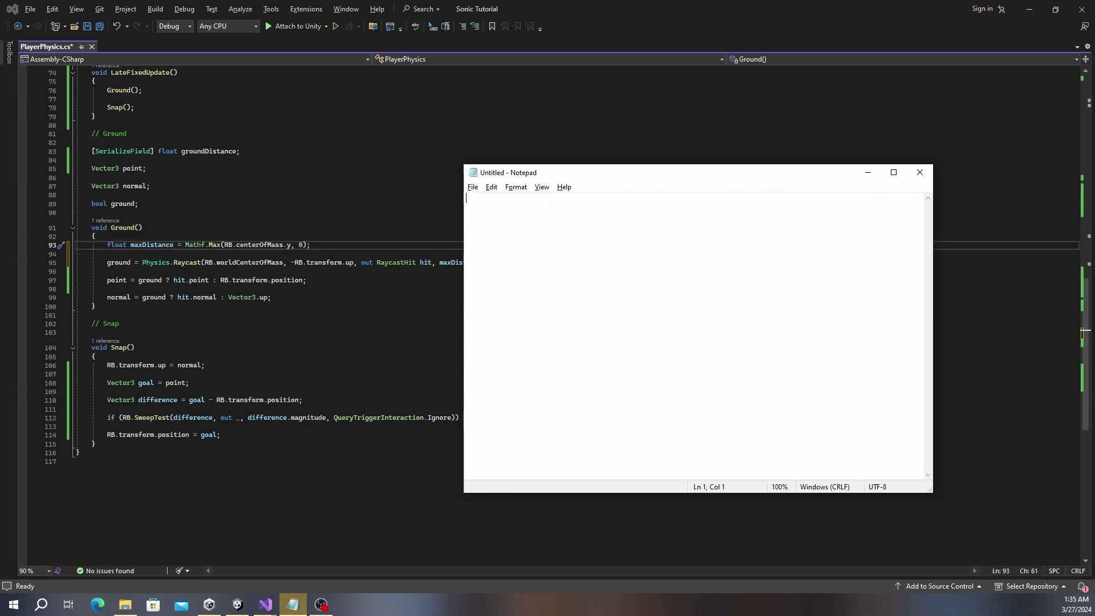
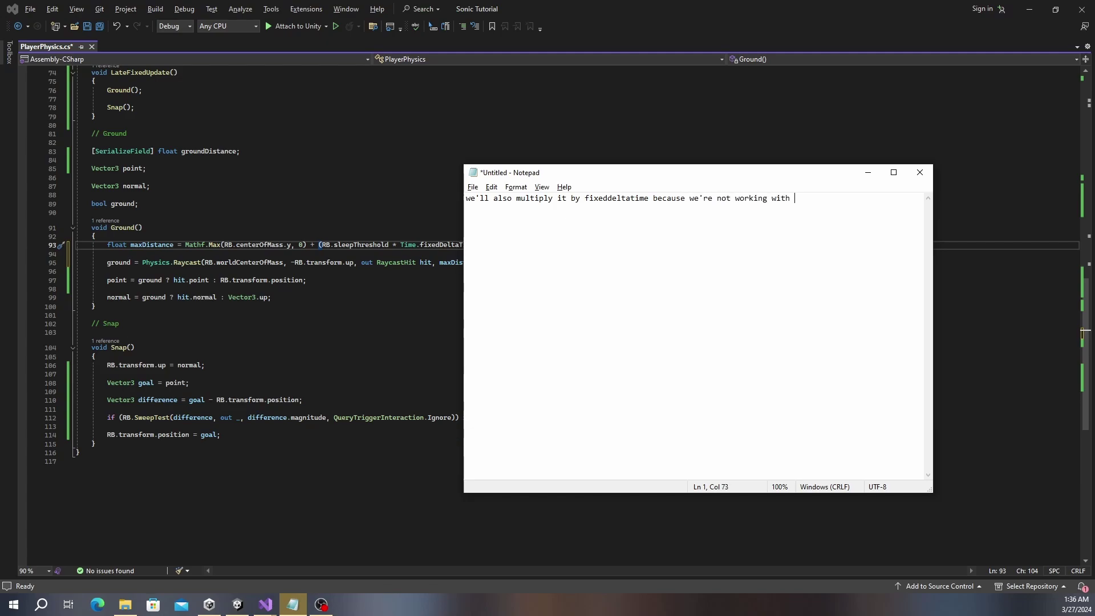
- Save PlayerPhysics.cs with the sleepThreshold-extended ground check and return to Unity
key("ctrl+a")
key("BackSpace")
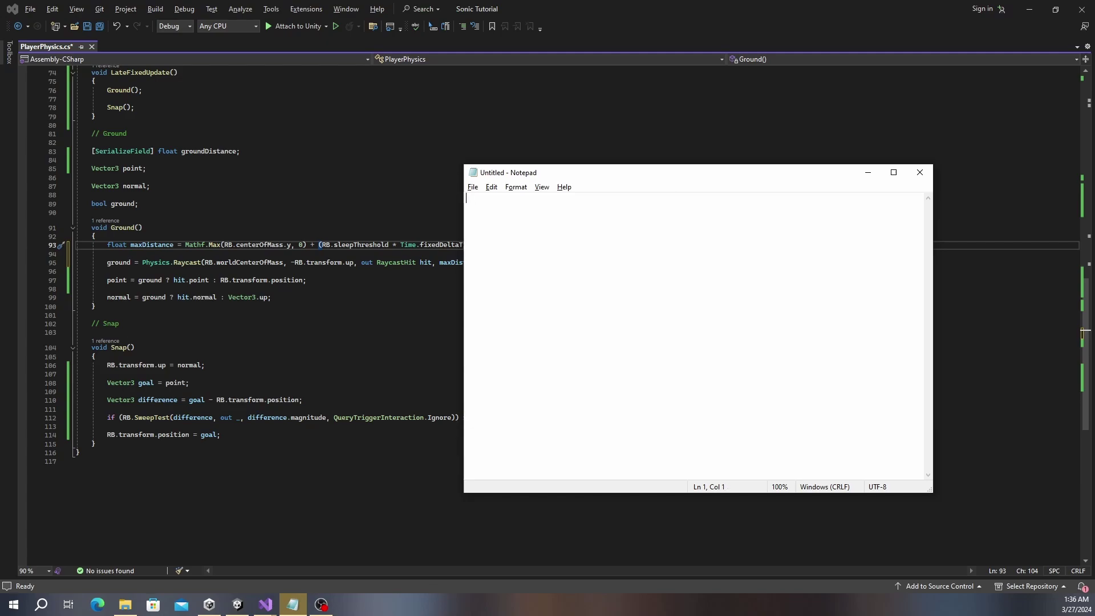
key("ctrl+s")
left_click(818, 377)
type("now lets test it in unity")
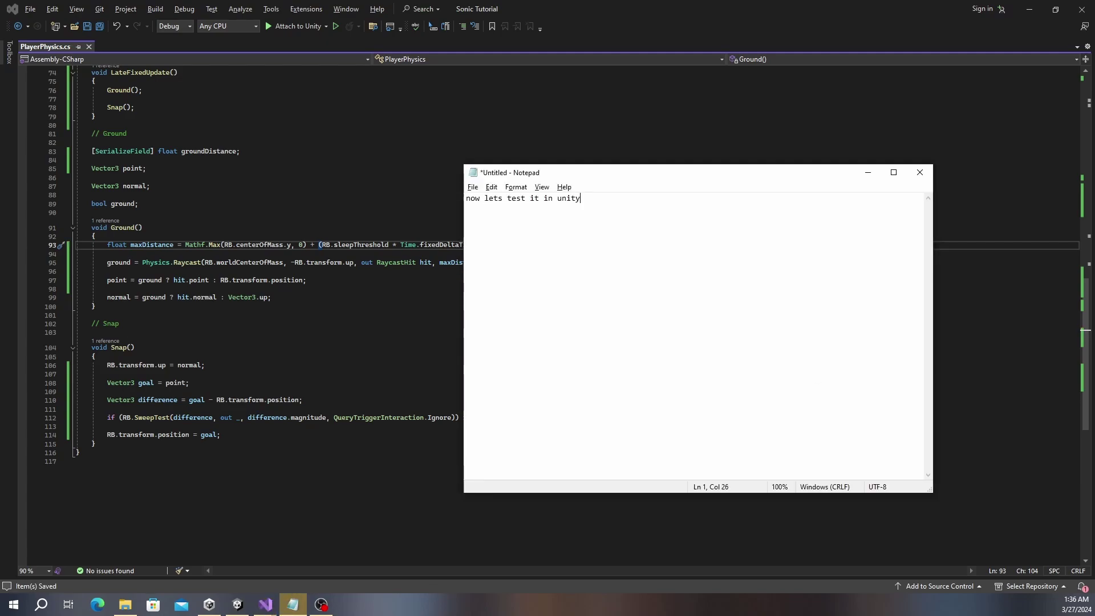
key("alt+Tab")
- Play the scene and drive the capsule forward, left, then backward off the platform
left_click(529, 33)
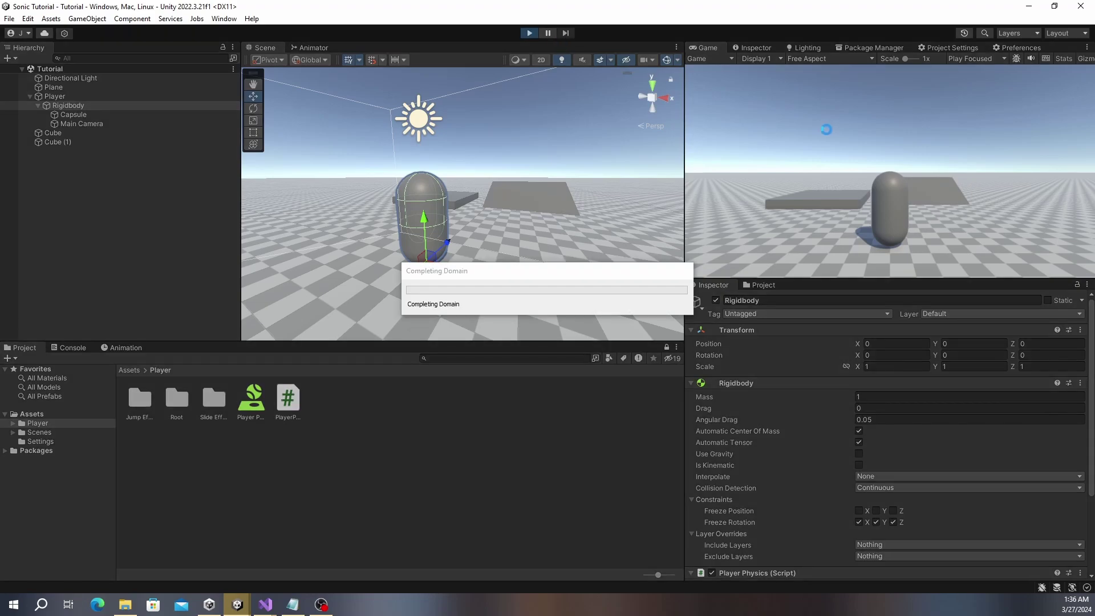
key("w")
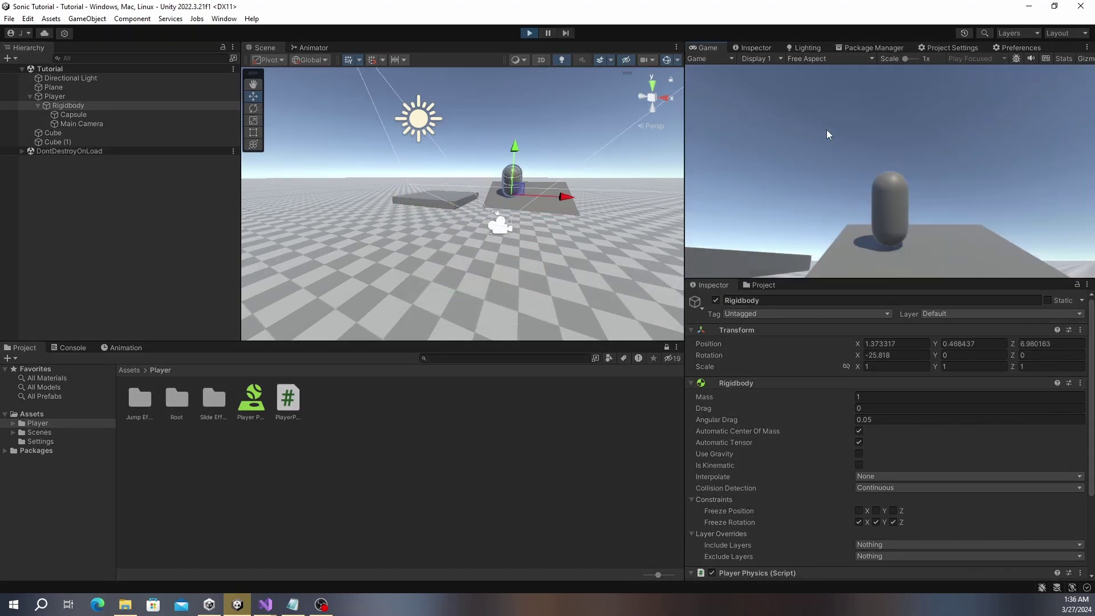
key("a")
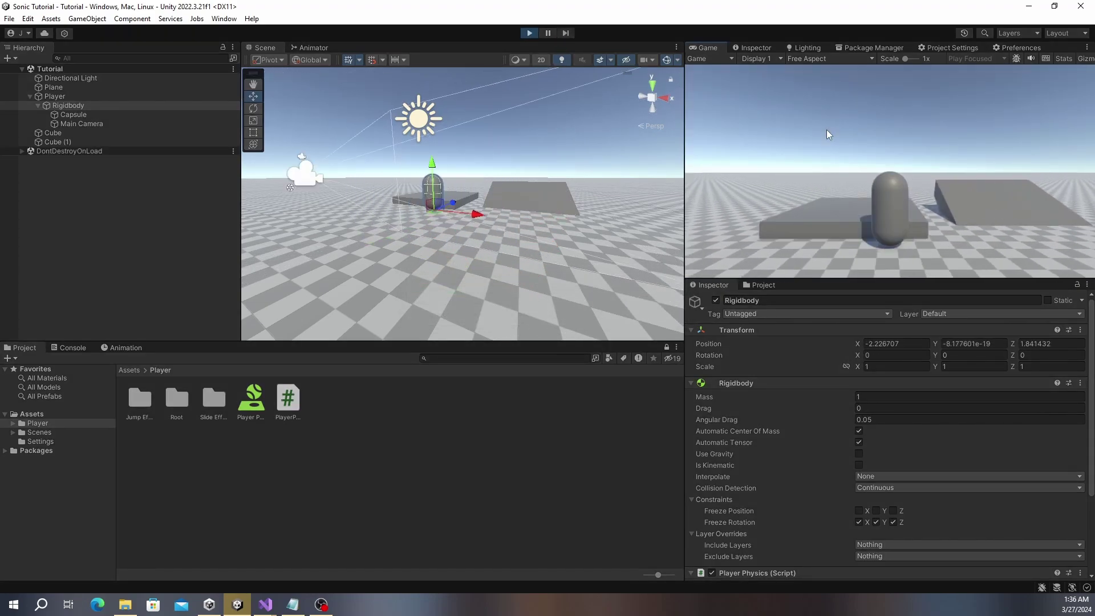
key("s")
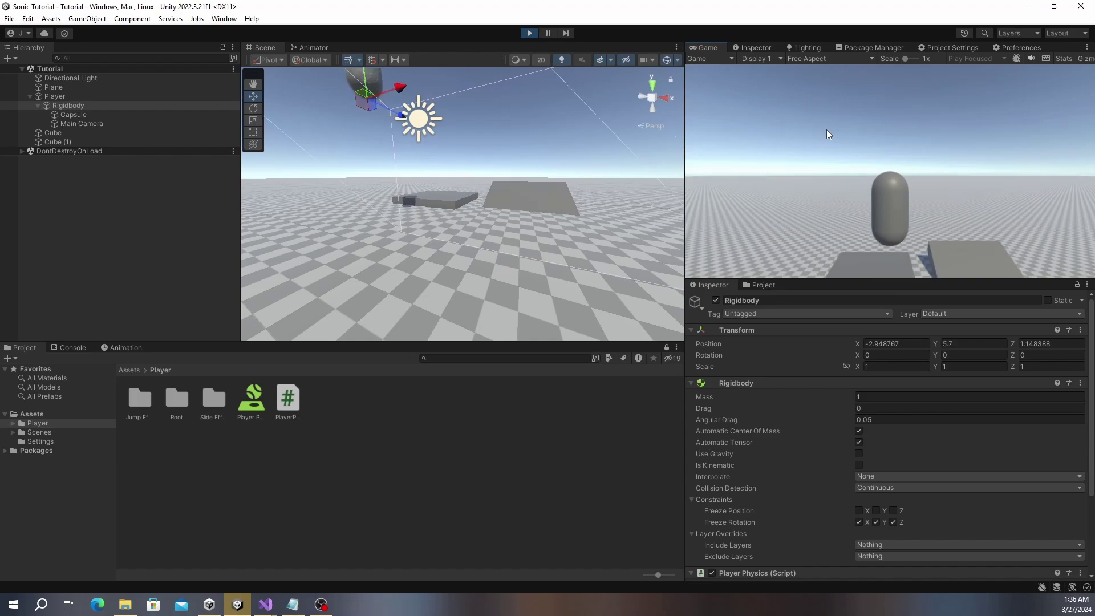
- Write the note 'le is now redundant, but we'll have a use for it later', then clear it
key("alt+Tab")
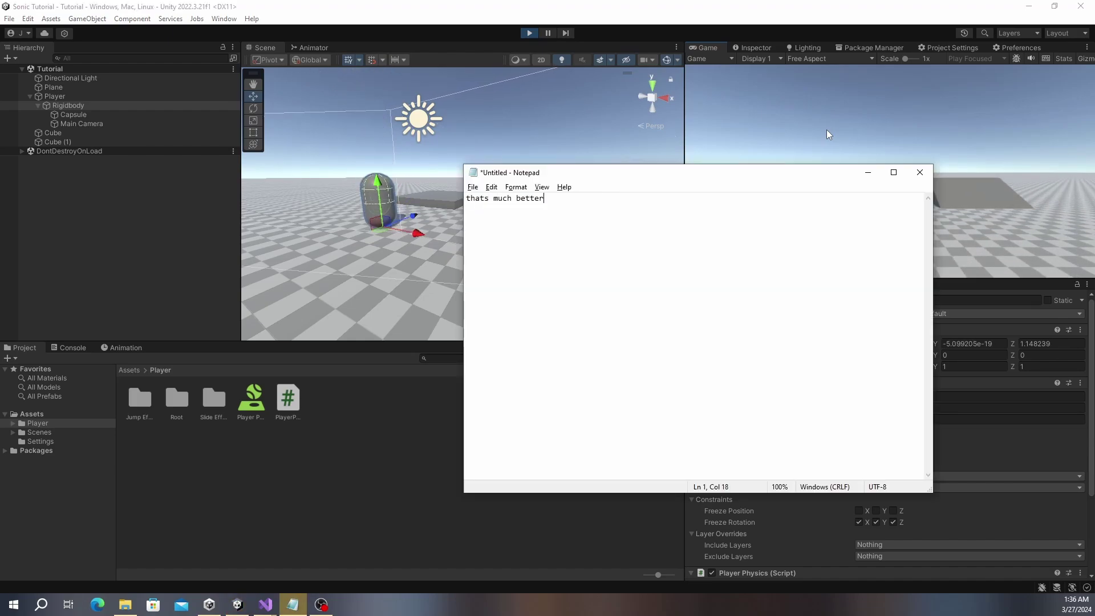
key("ctrl+a")
key("BackSpace")
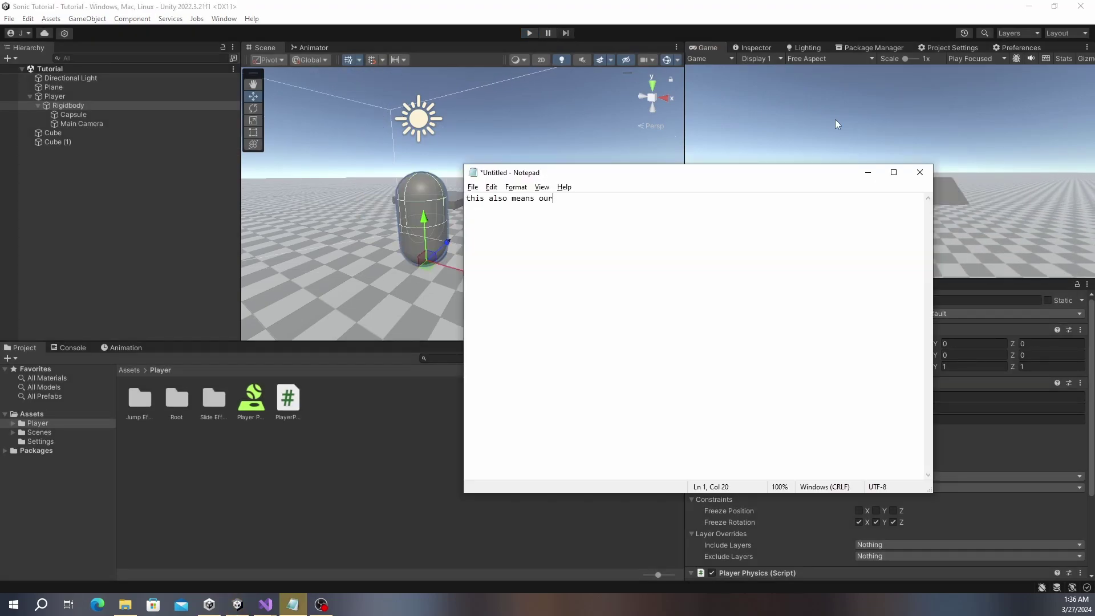
type("le is now redundant, but we'll have a use for ")
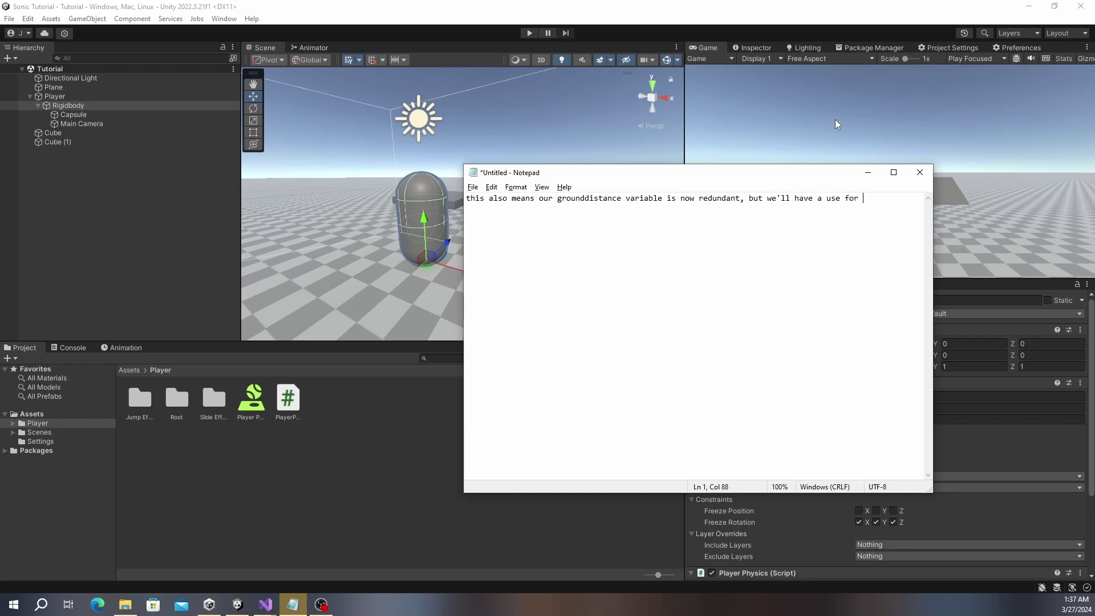
type("it later")
key("ctrl+a")
key("BackSpace")
- Add a new 3D Capsule object to the scene to serve as a bump
type("now i'll show")
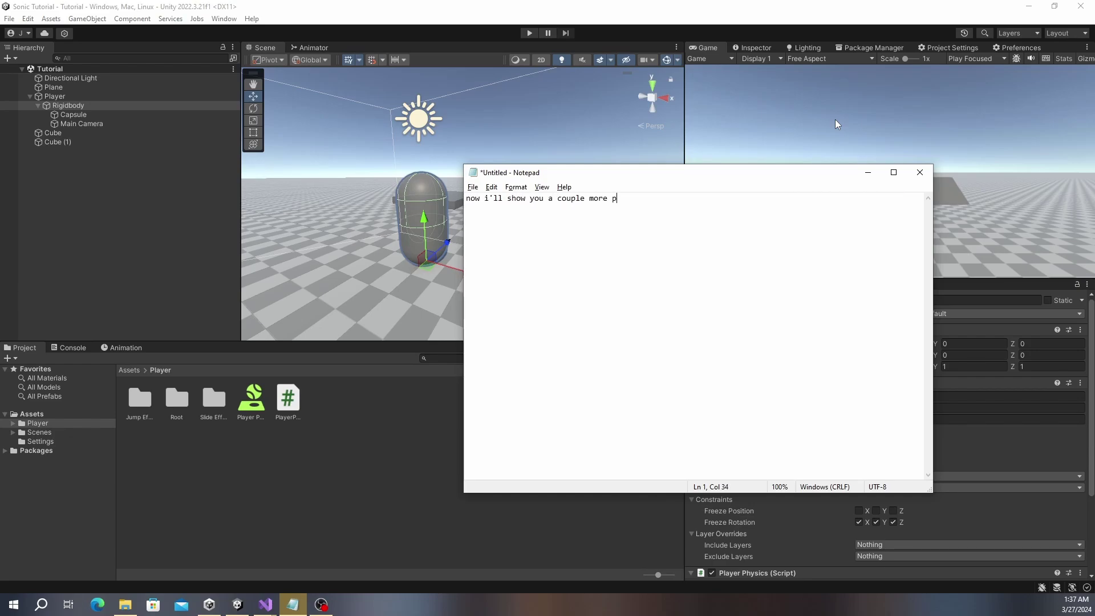
left_click(834, 118)
right_click(153, 190)
mouse_move(244, 367)
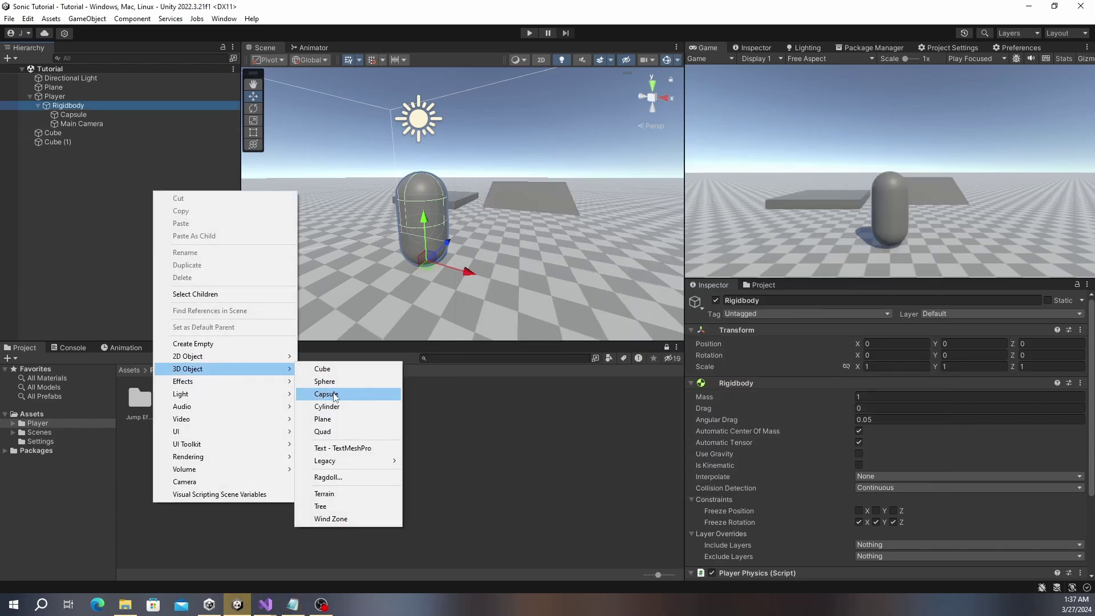
left_click(348, 395)
left_click(922, 343)
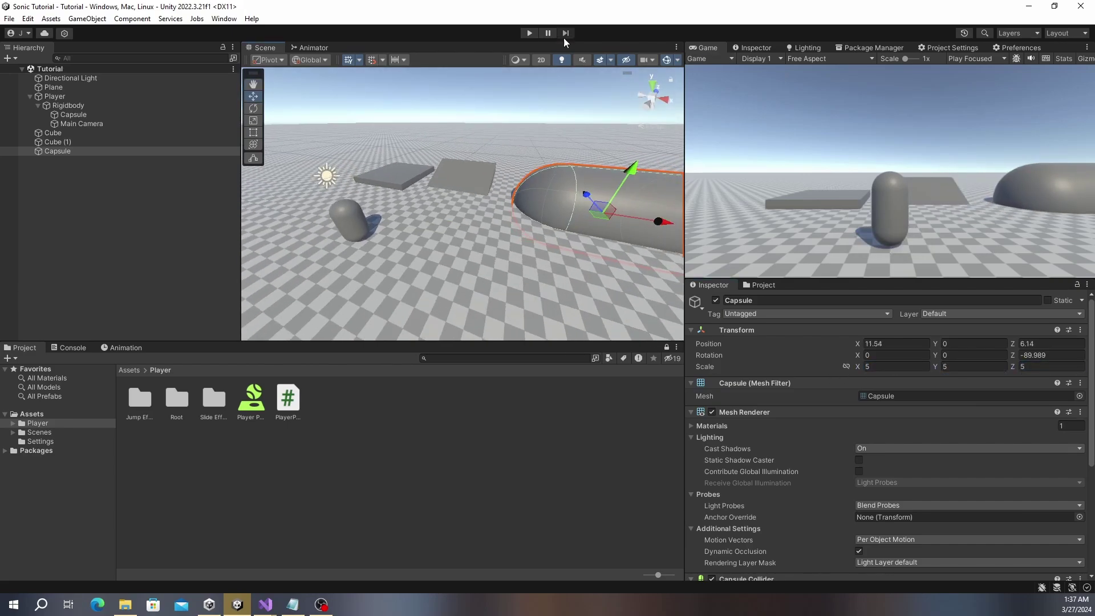
- Play the scene, noting the player flies too easily and doesn't stay anchored down stairs
key("ctrl+p")
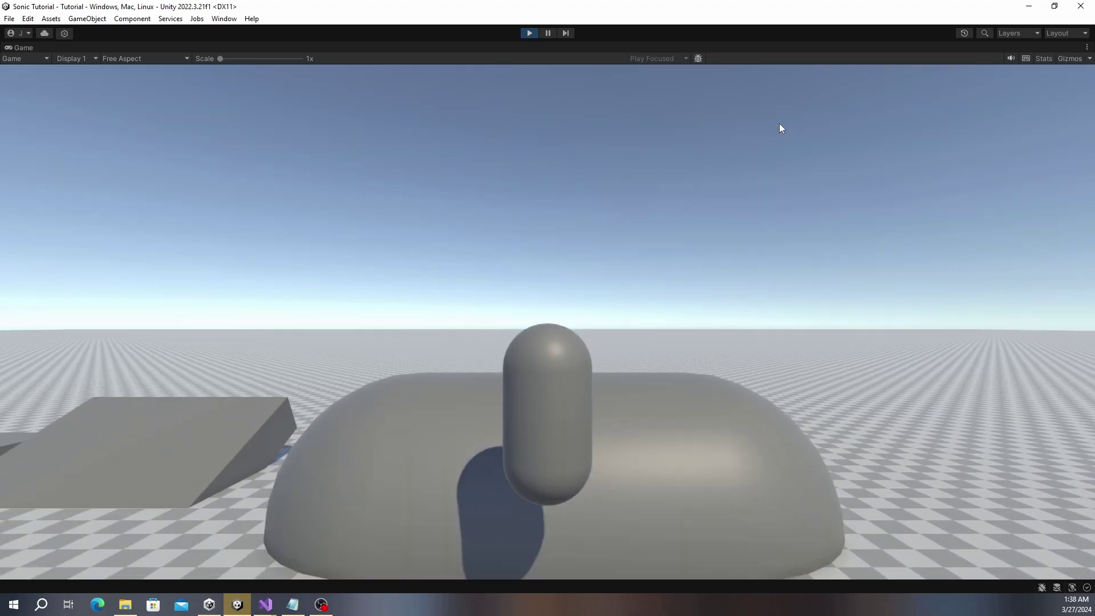
key("alt+Tab")
type("we too easily fly")
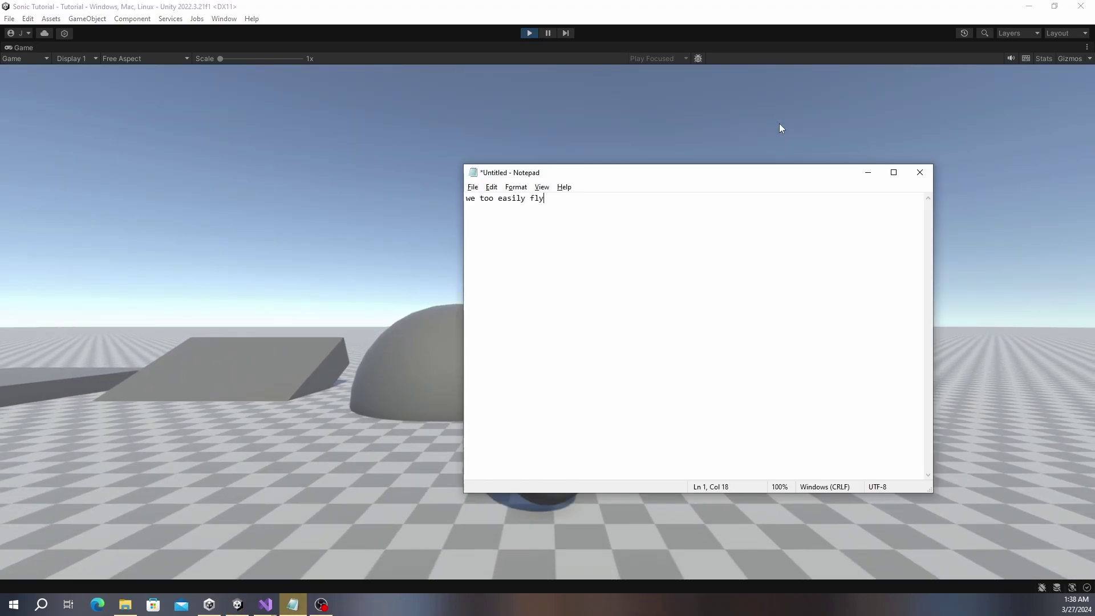
key("alt+Tab")
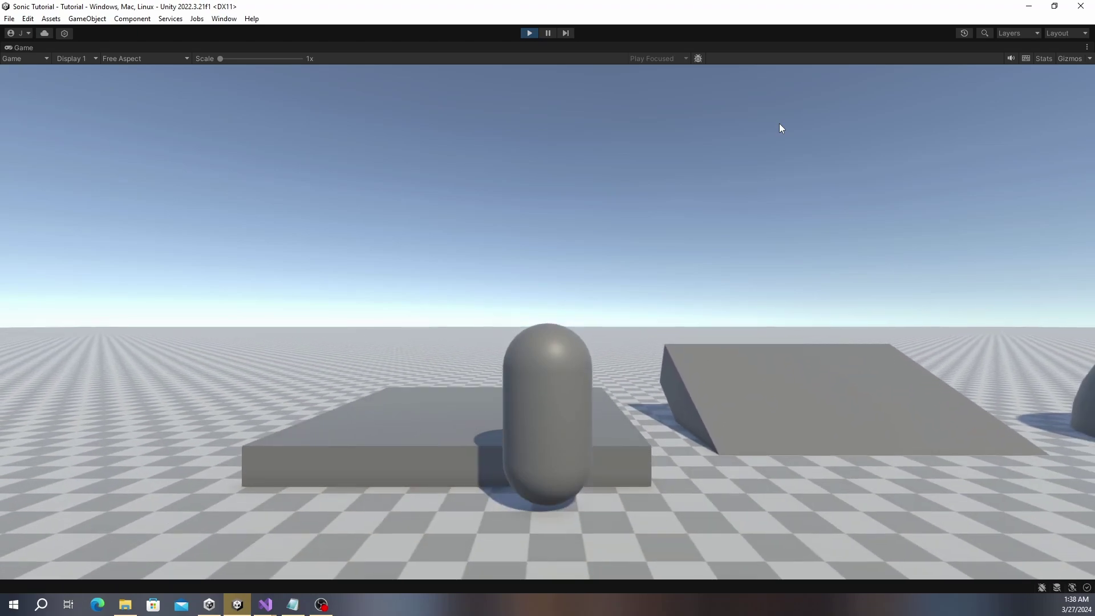
key("alt+Tab")
type("also, ")
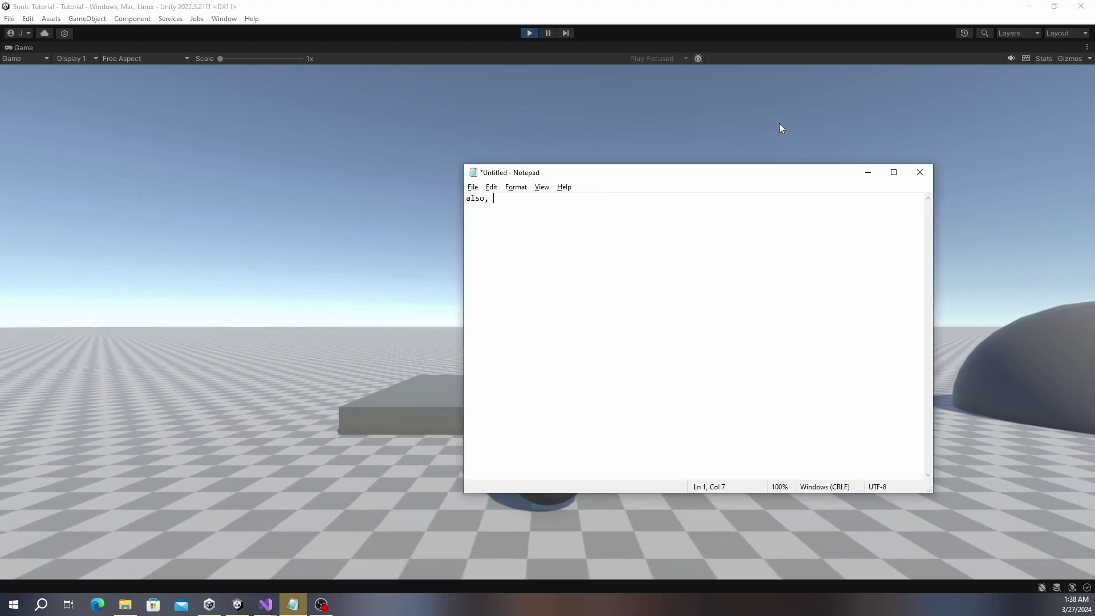
type("our rigidbody doesnt stay anchored to the ground properly when moving down stairs")
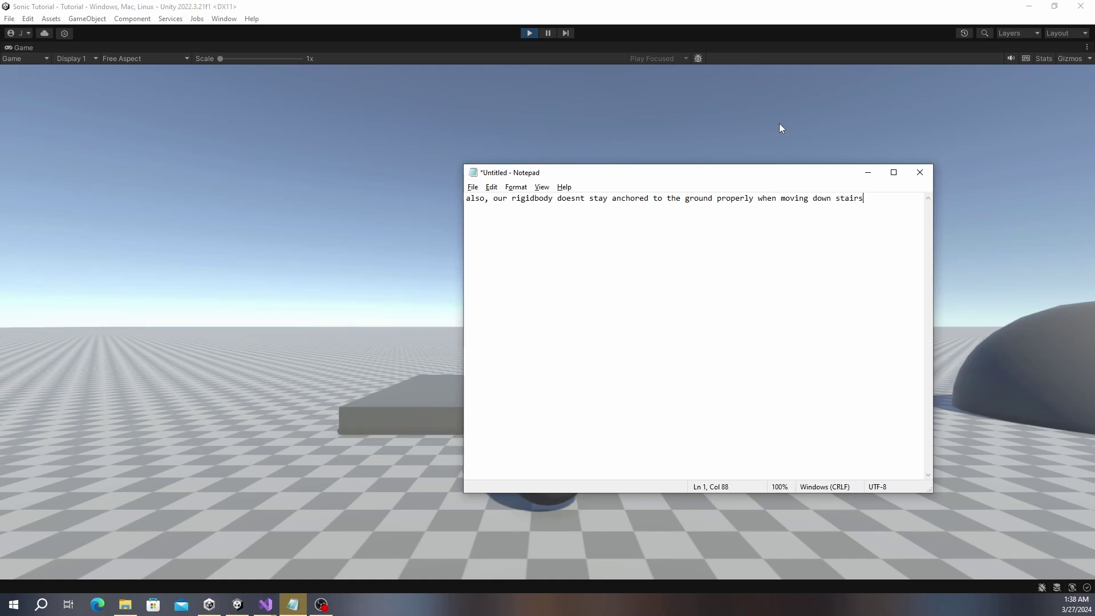
double_click(702, 46)
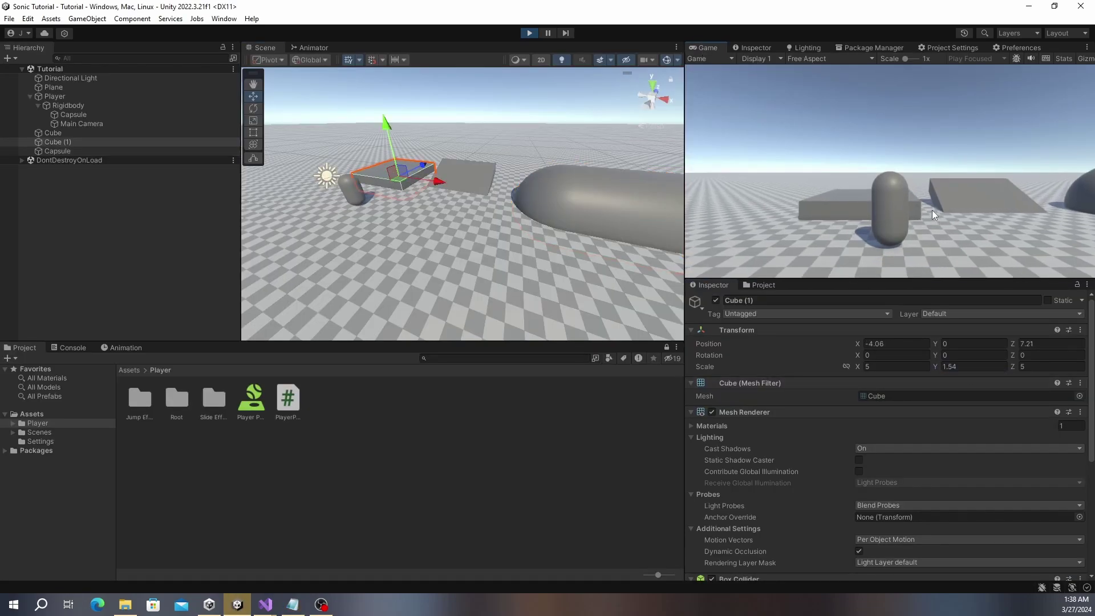
- Run and jump the player across the platforms, exit Play mode, and start the note 'to fix this, lets try'
key("s")
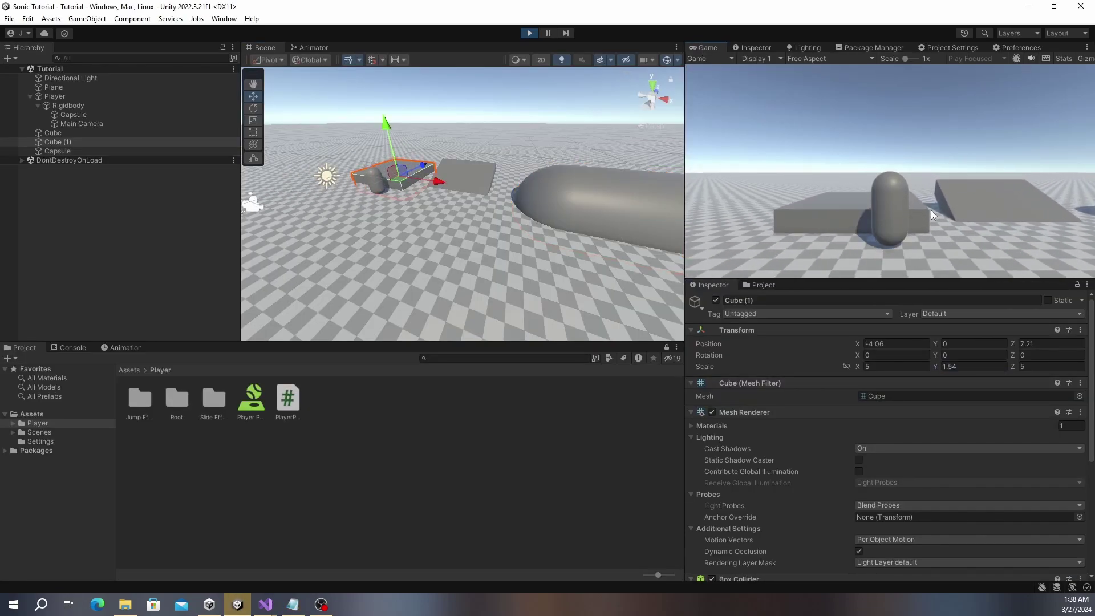
key("space")
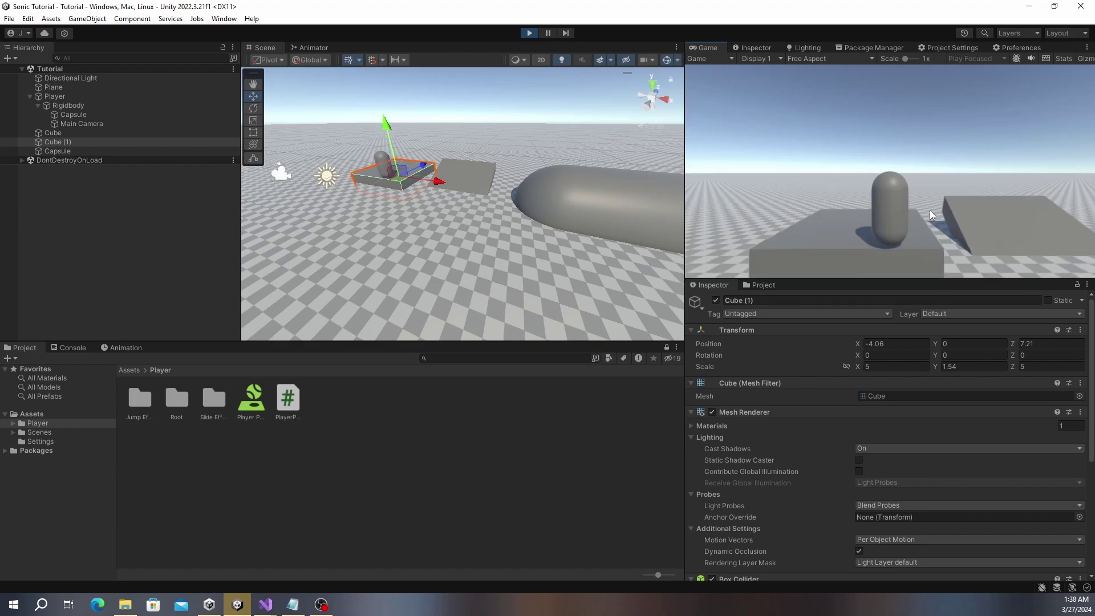
key("s")
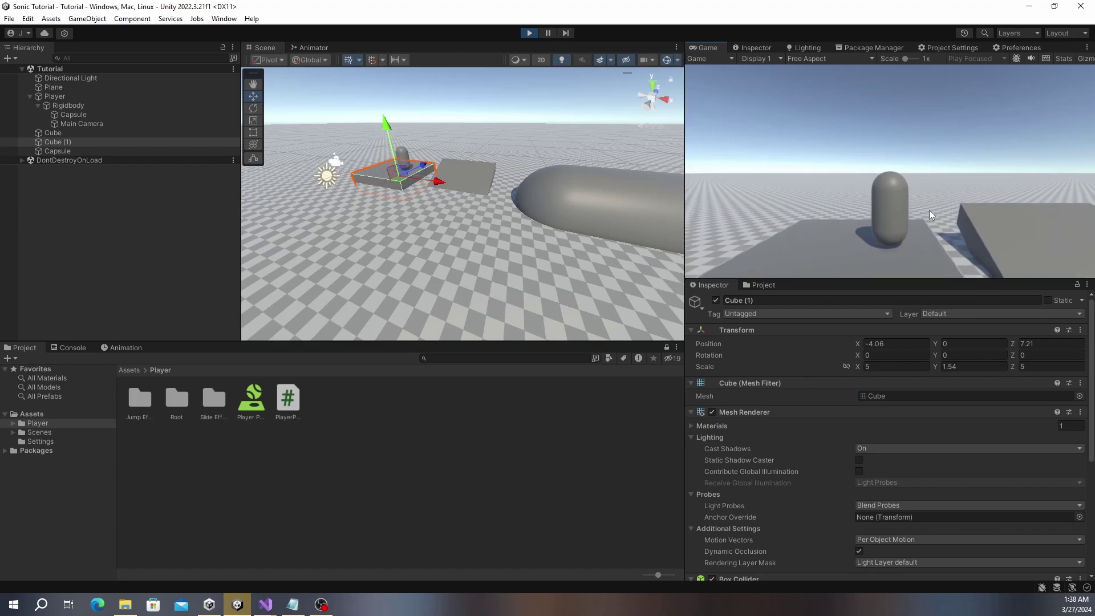
key("alt+Tab")
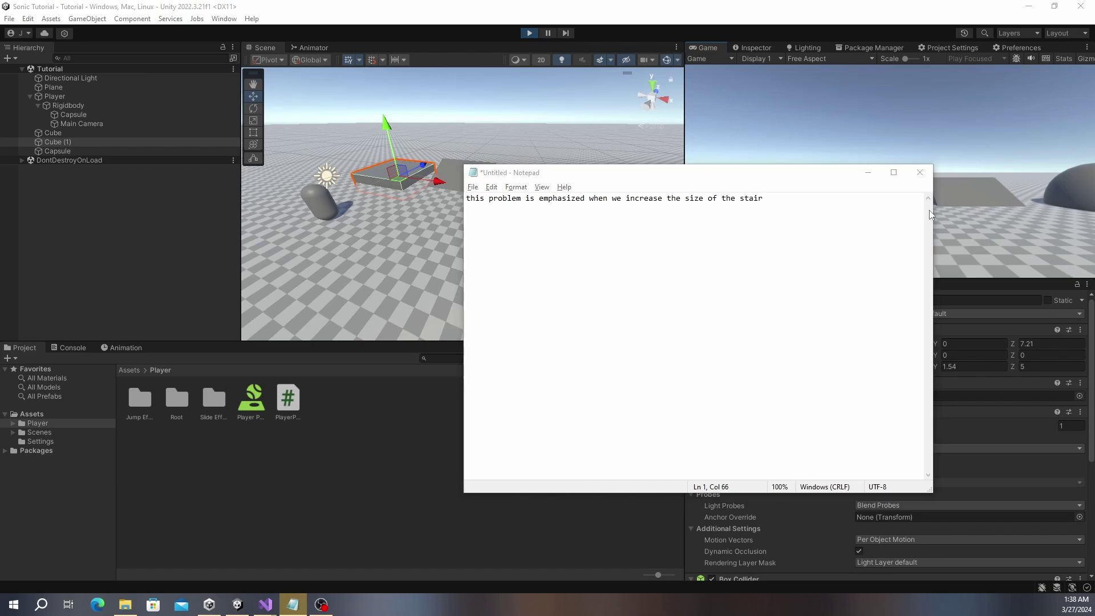
key("alt+Tab")
key("s")
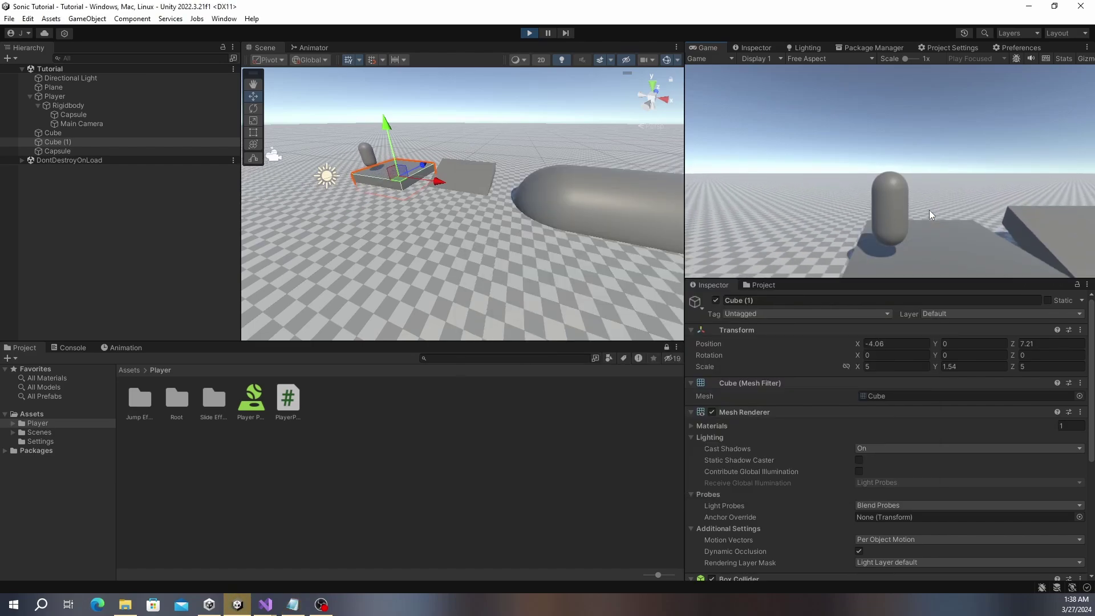
key("ctrl+p")
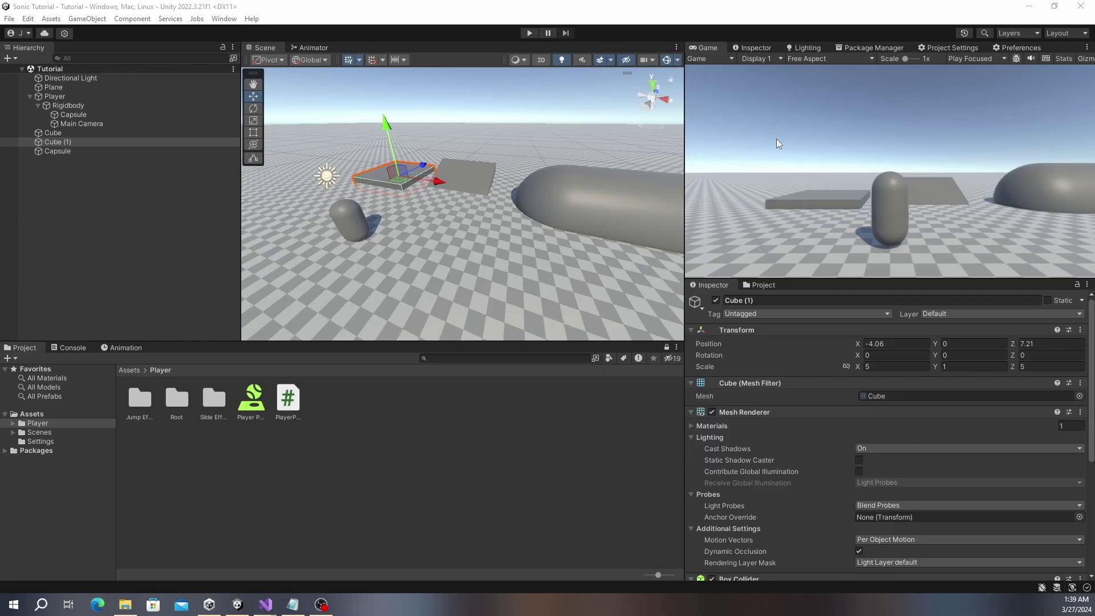
key("alt+Tab")
key("alt+Tab")
type("to fix this, lets try")
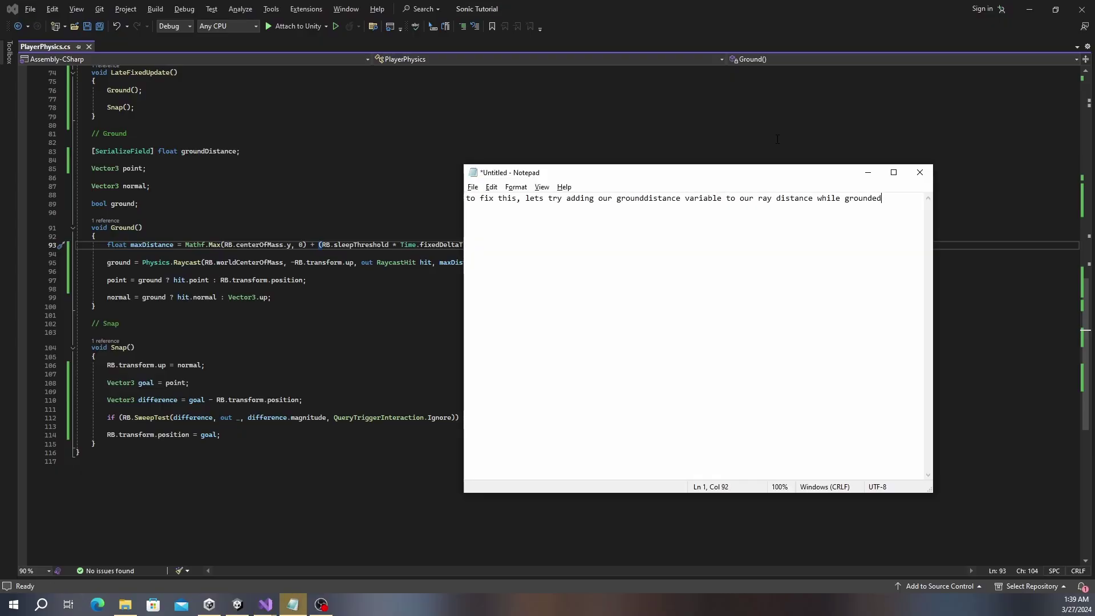
- Below line 93 in Ground(), add the line 'if (ground) maxDistance += groundDistance;'
key("alt+Tab")
key("Return")
key("Return")
type("if (ground)")
key("Return")
type("maxDistance += groundDistance;")
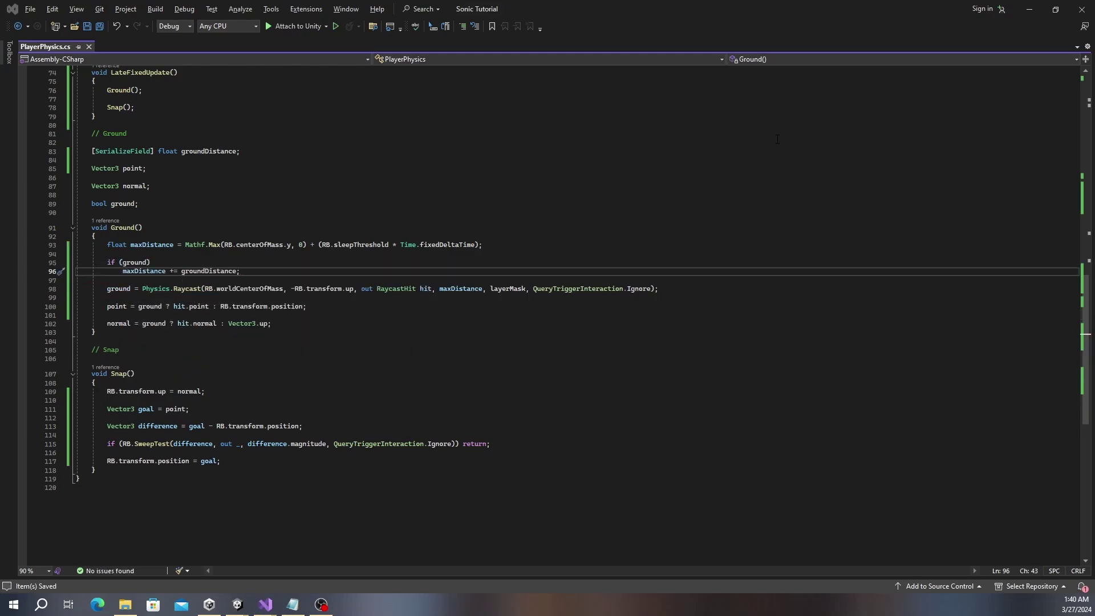
key("alt+Tab")
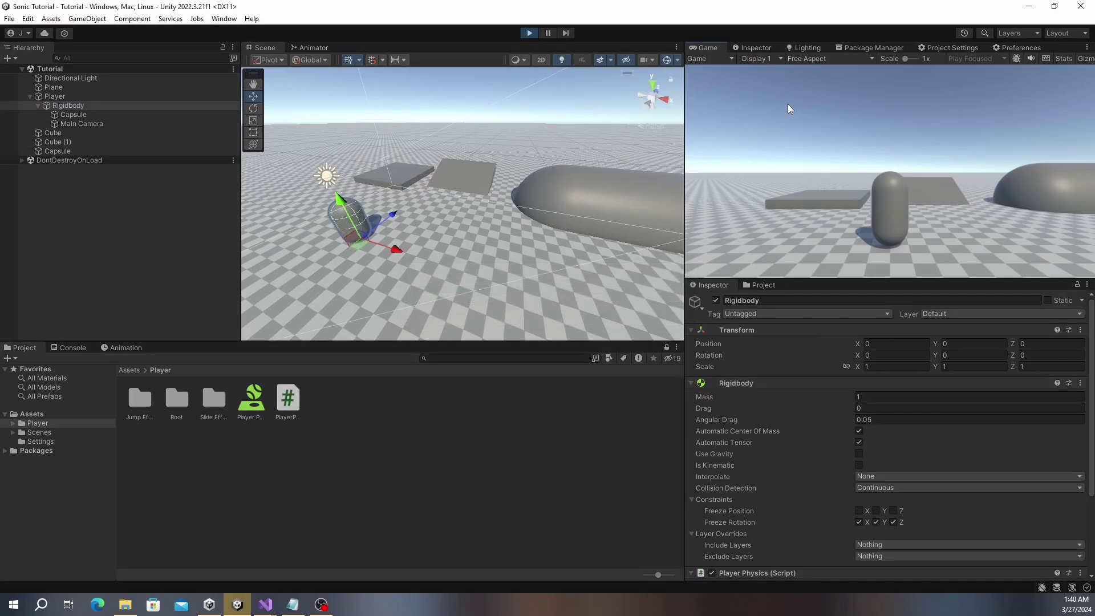
- Drive the player forward and right, noting it stays anchored to the ground as expected
key("w")
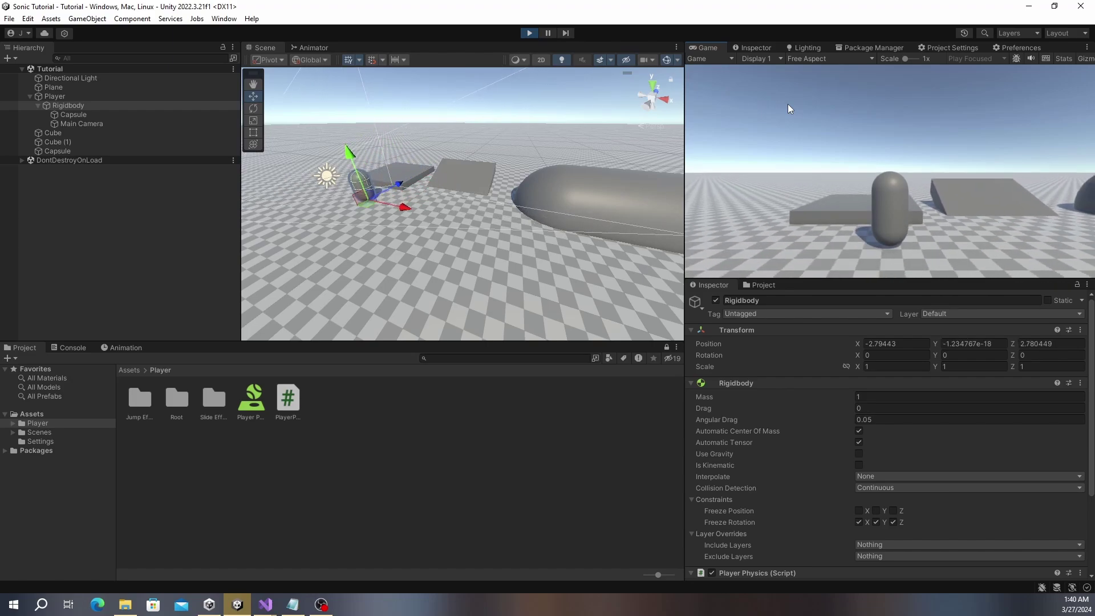
key("alt+Tab")
type("anchored to the ground as")
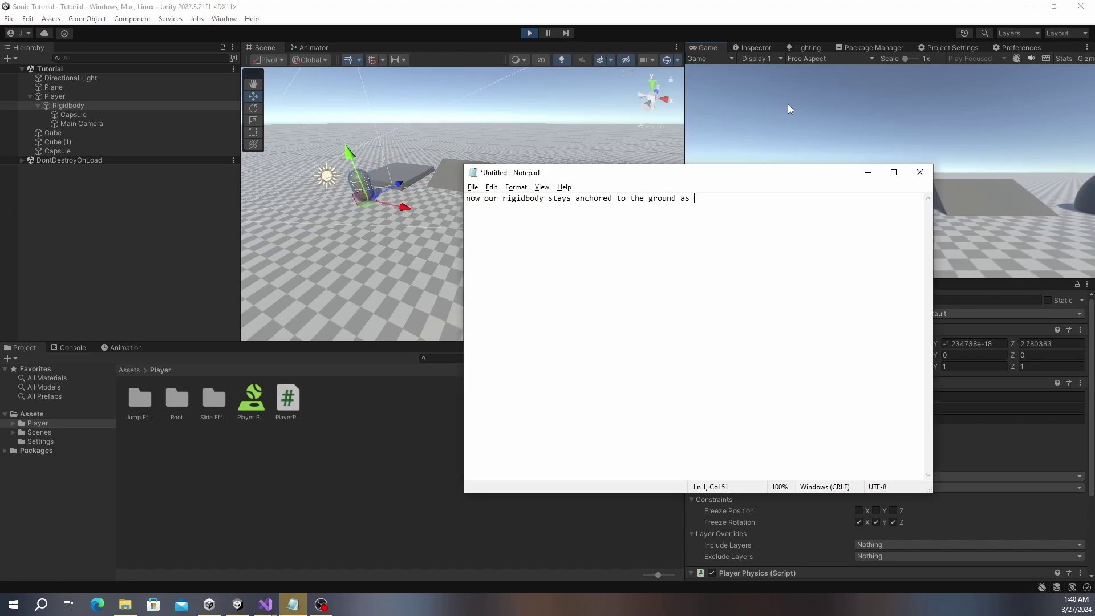
type(" expected")
key("alt+Tab")
key("d")
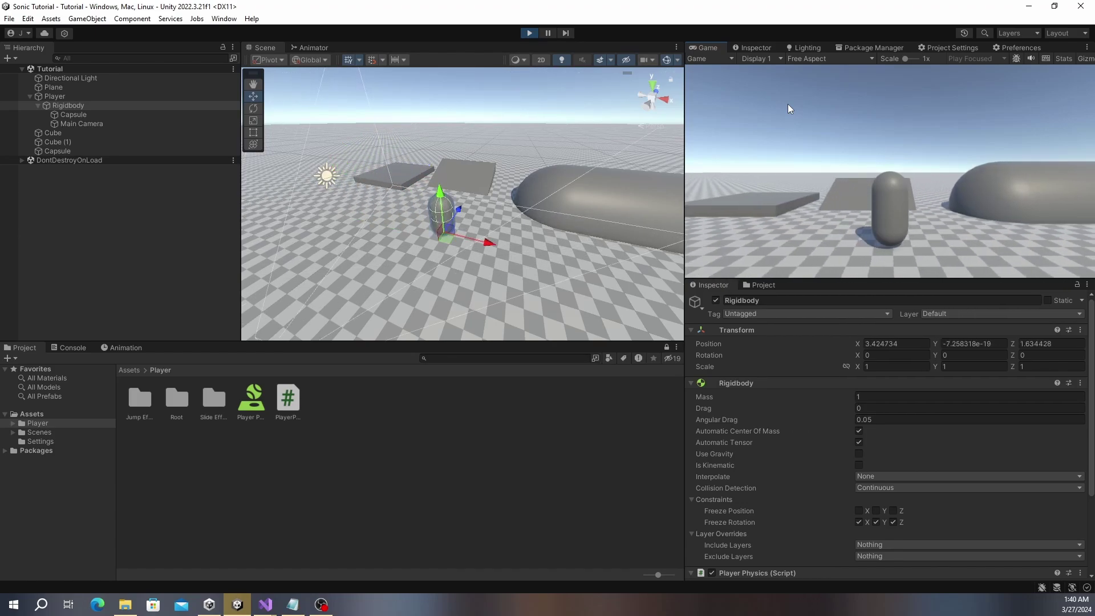
key("alt+Tab")
type("however, we can n")
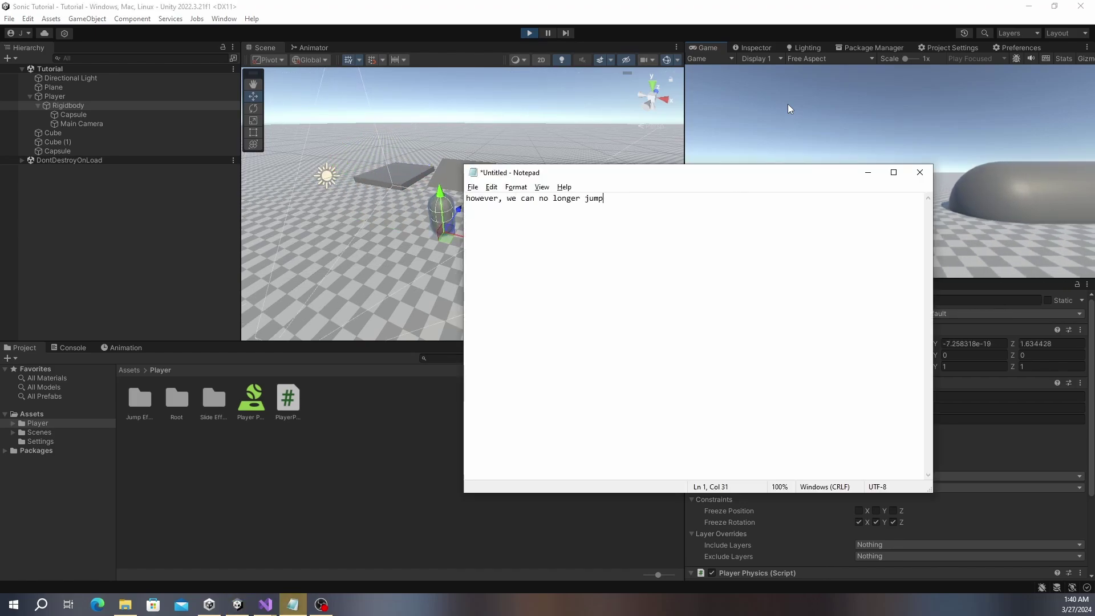
key("alt+Tab")
- Drive past the large capsule, note 'seems to have gotten worse', and try jumping
key("d")
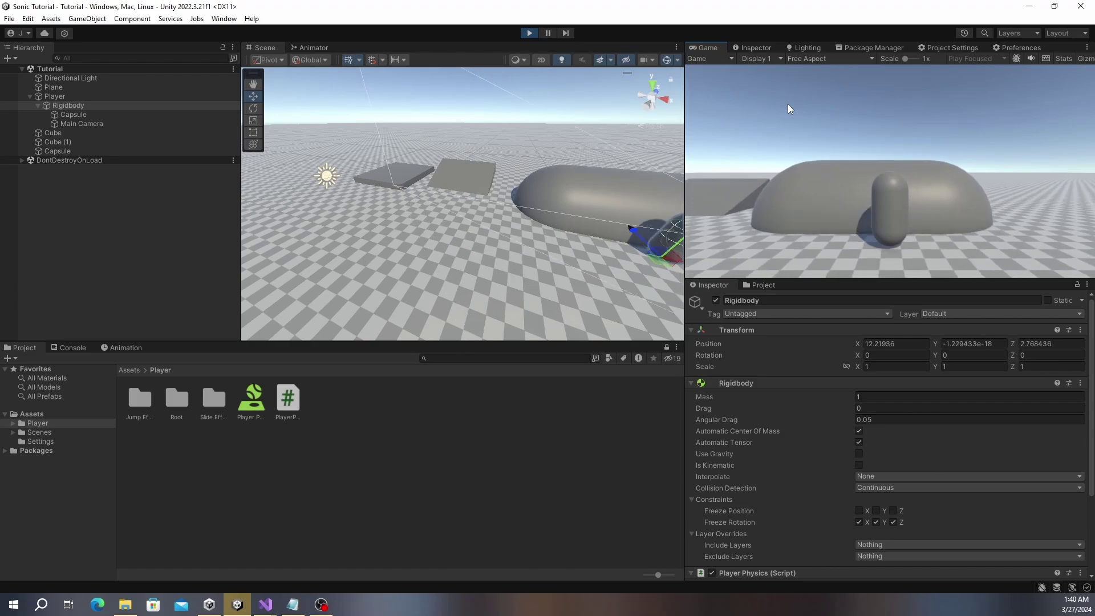
key("w")
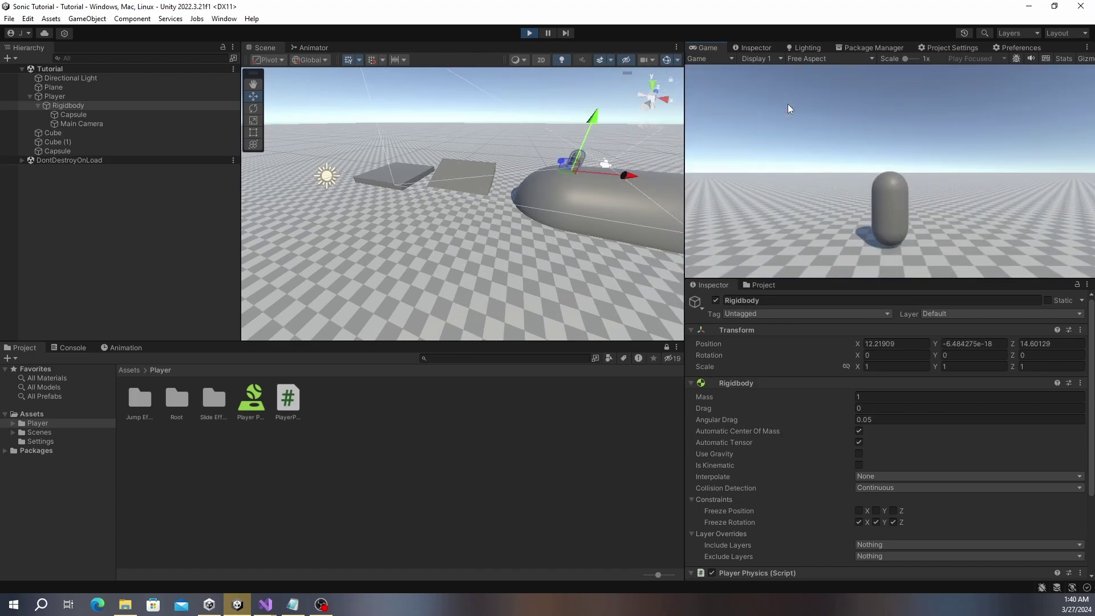
key("alt+Tab")
type("seems to have gotten worse")
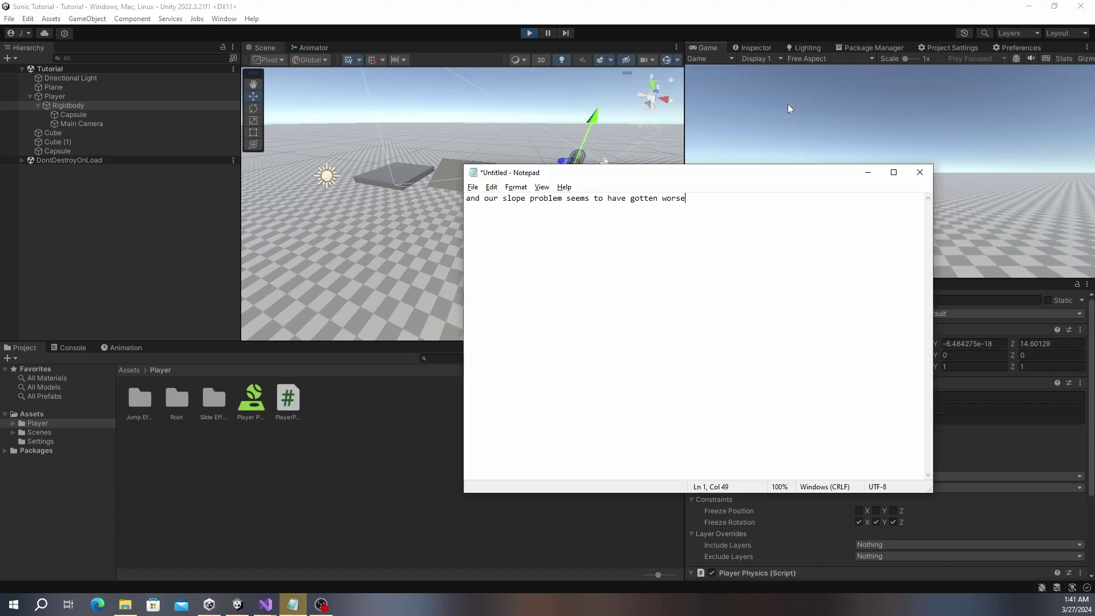
key("alt+Tab")
key("space")
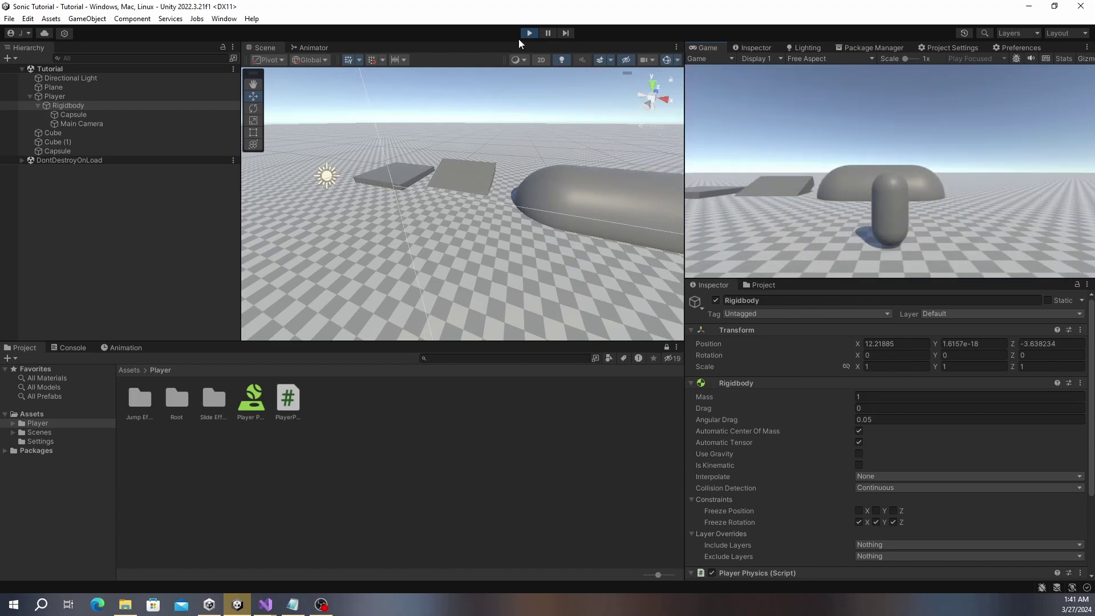
key("alt+Tab")
key("alt+Tab")
key("ctrl+a")
- Extend the if condition with '&& Dot(RB.velocity, RB.transform.up) < RB.sleepThreshold'
type("to fix")
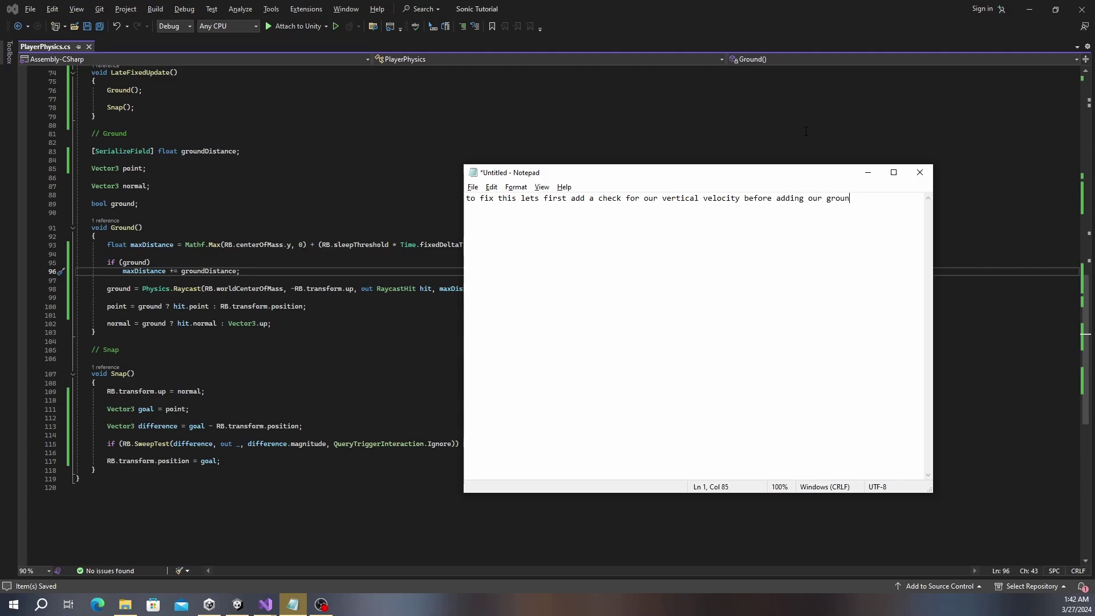
key("alt+Tab")
key("Up")
key("End")
key("Left")
type("&&")
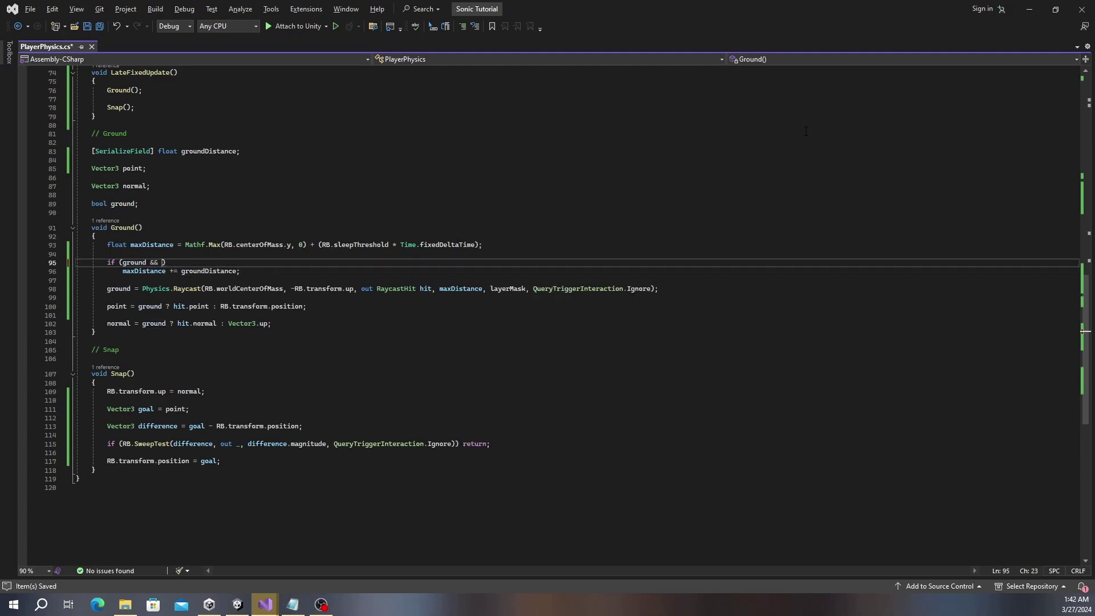
key("alt+Tab")
key("ctrl+a")
type("first we'l")
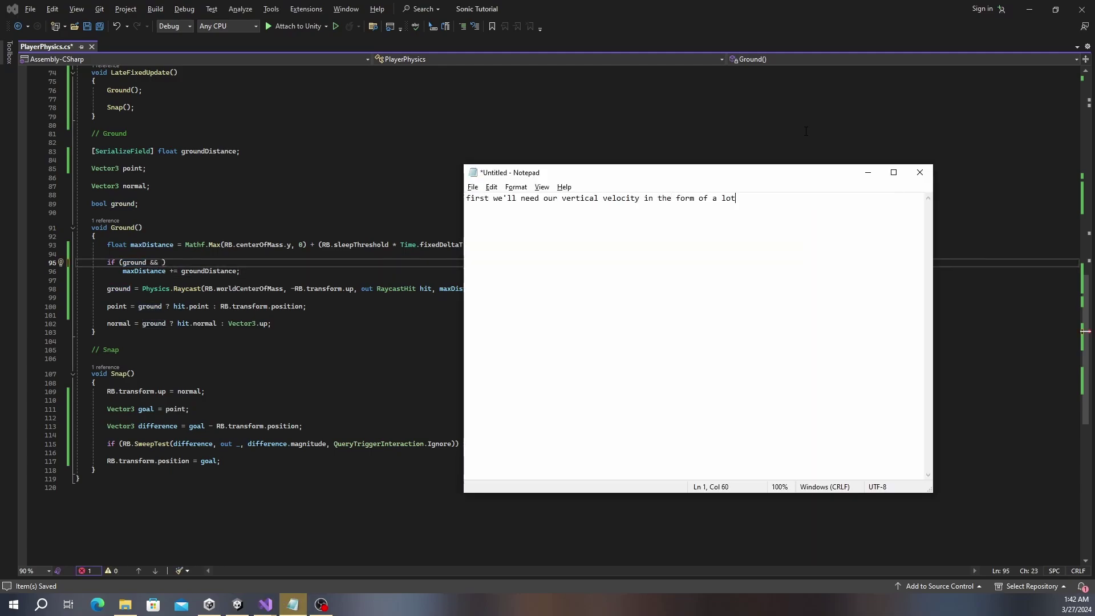
key("ctrl+a")
type("this can be done")
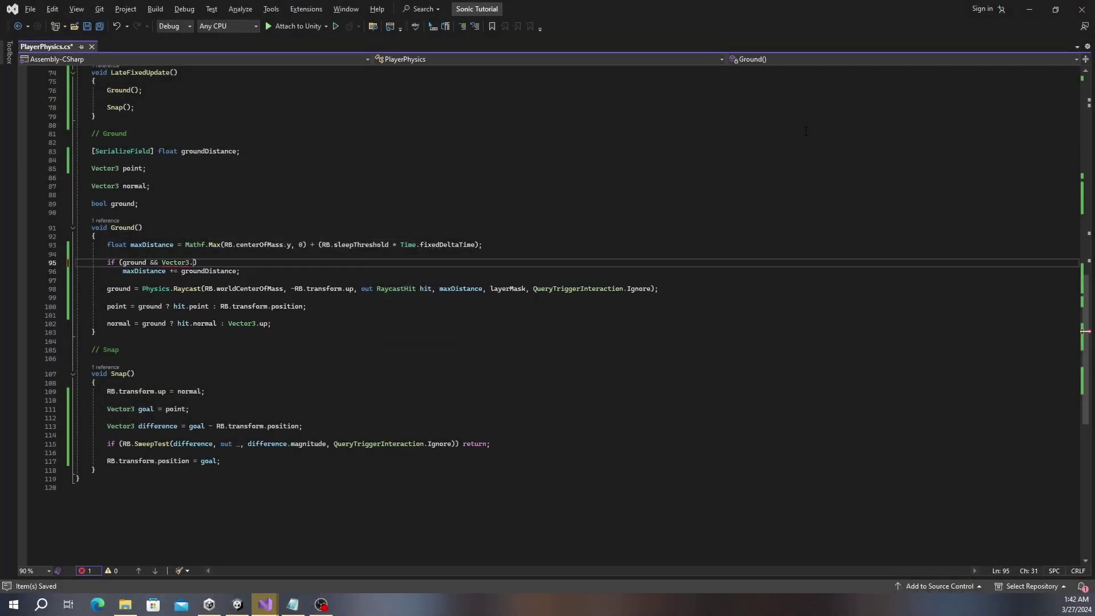
type("Dot(RB.velocity, RB.")
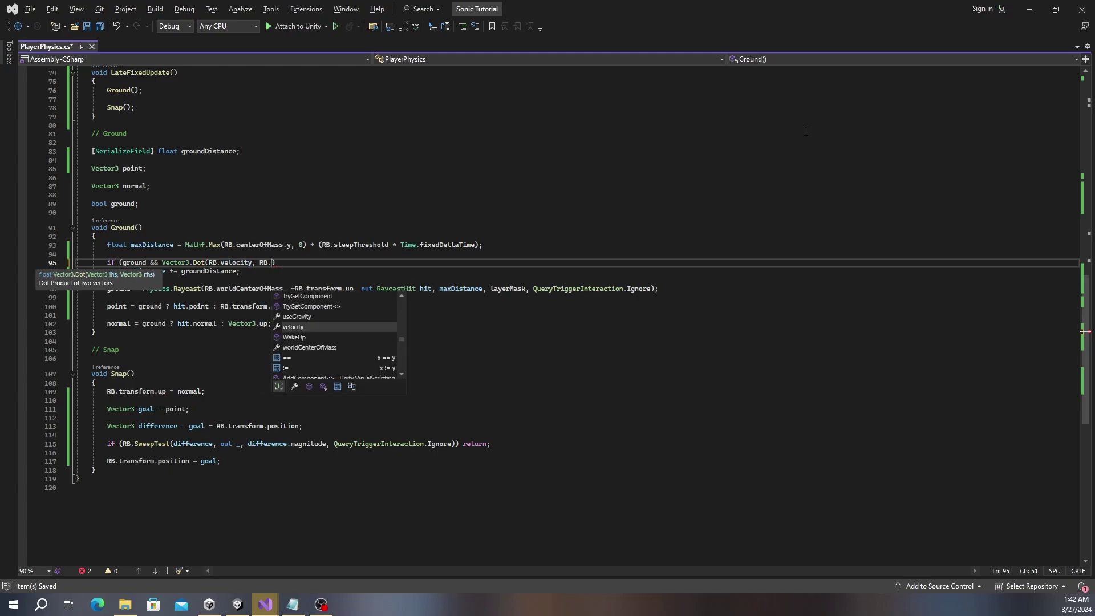
type("transform.up) < RB.sleepThreshold")
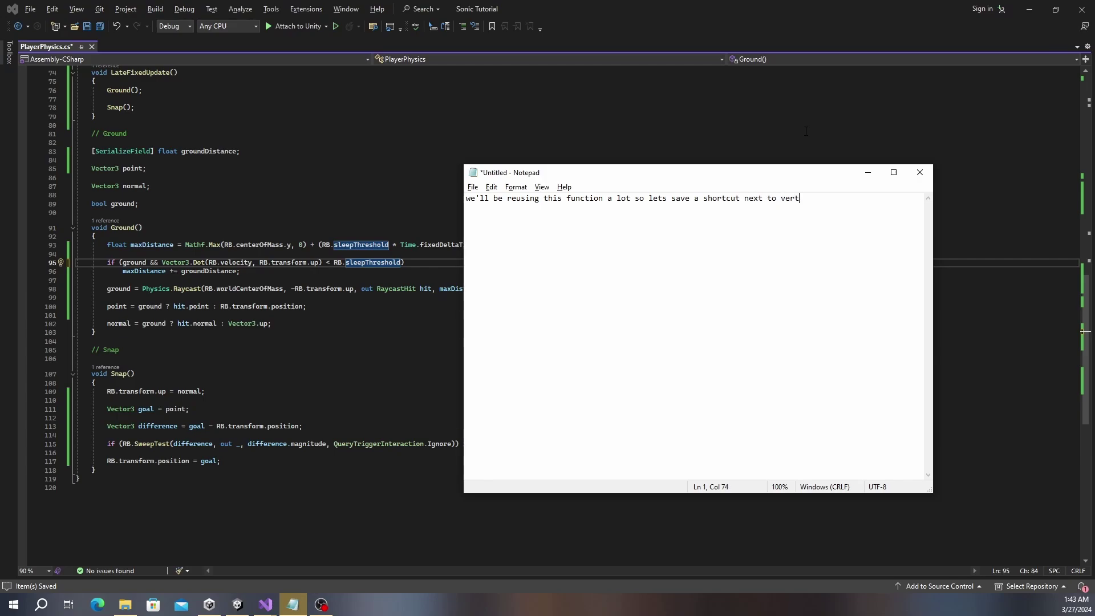
- Move the Dot expression into a new public float verticalSpeed property, use it in the condition, and save
left_click_drag(161, 262, 321, 263)
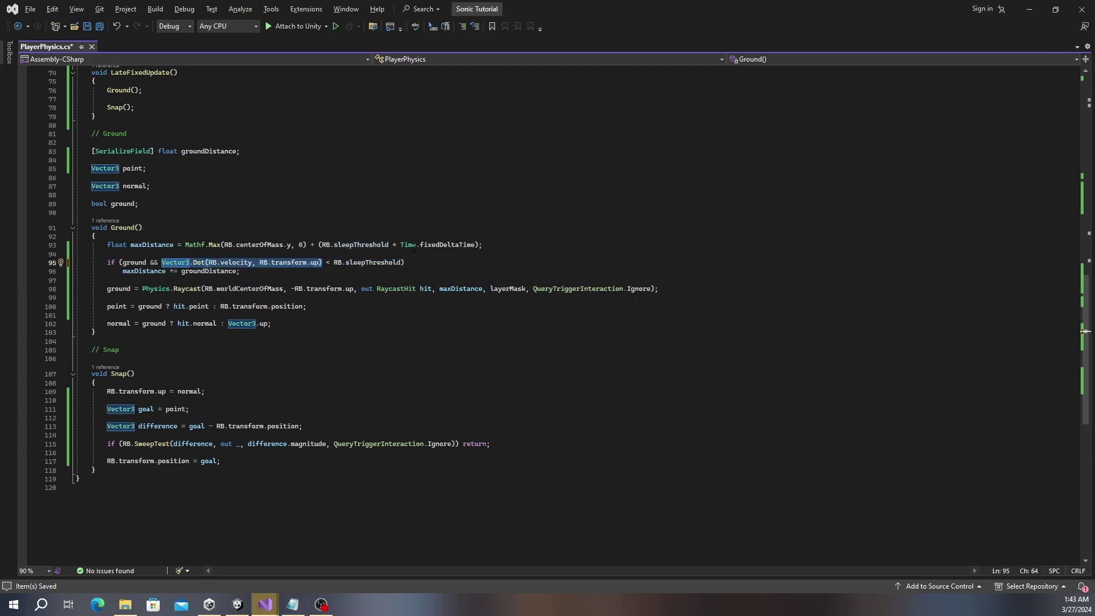
key("BackSpace")
scroll(569, 189, "up", 20)
left_click(568, 186)
key("Return")
key("Return")
type("public float verticalSpeed => Vector3.Dot(RB.velocity, RB.transform.up);")
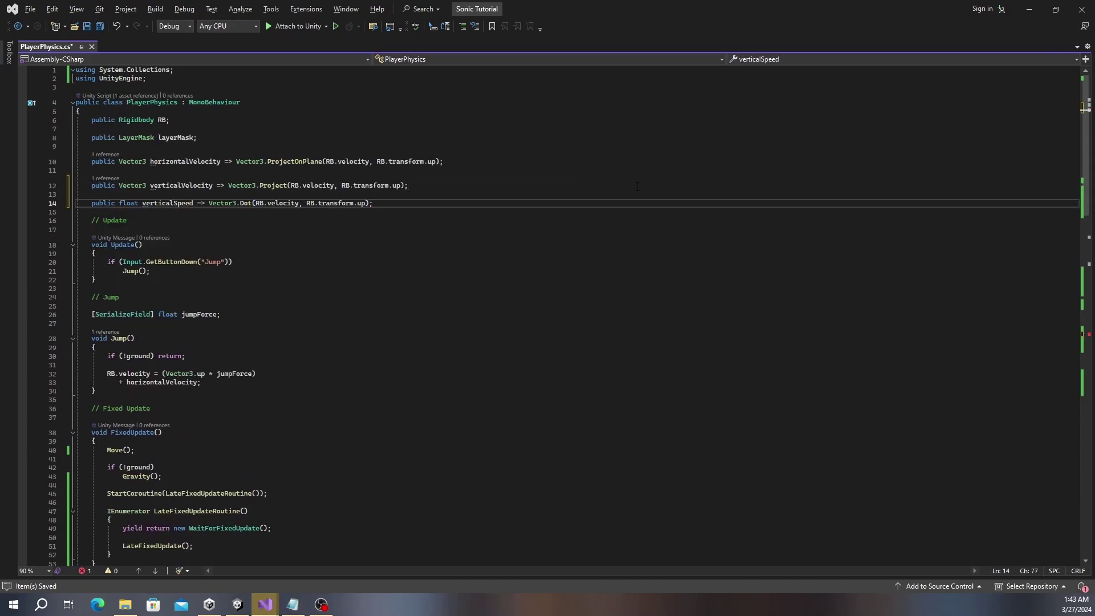
key("Tab")
key("ctrl+minus")
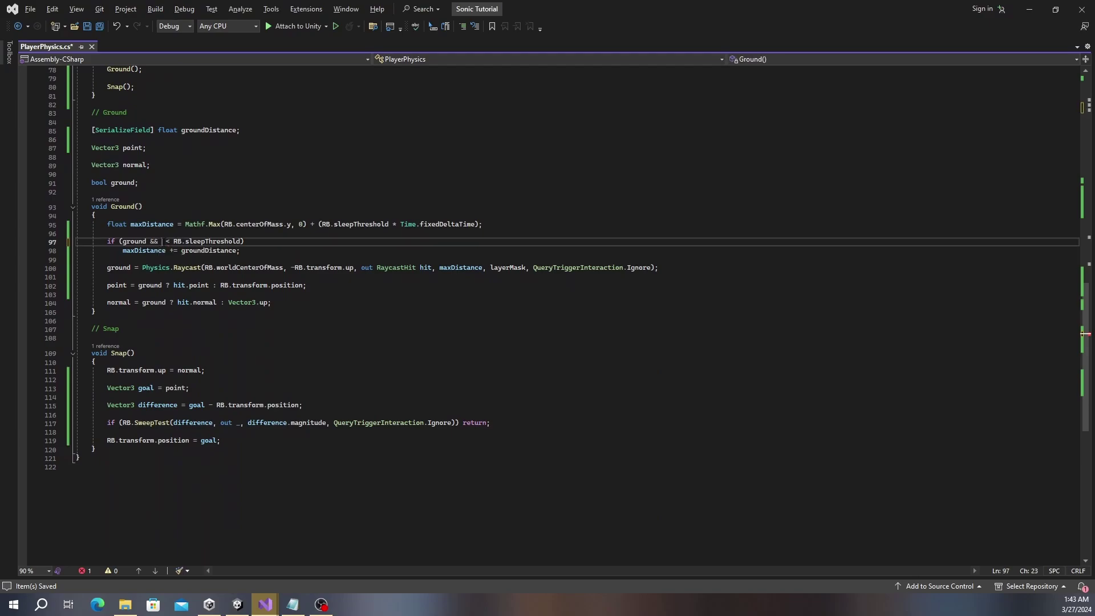
type("verticalSpeed")
key("ctrl+s")
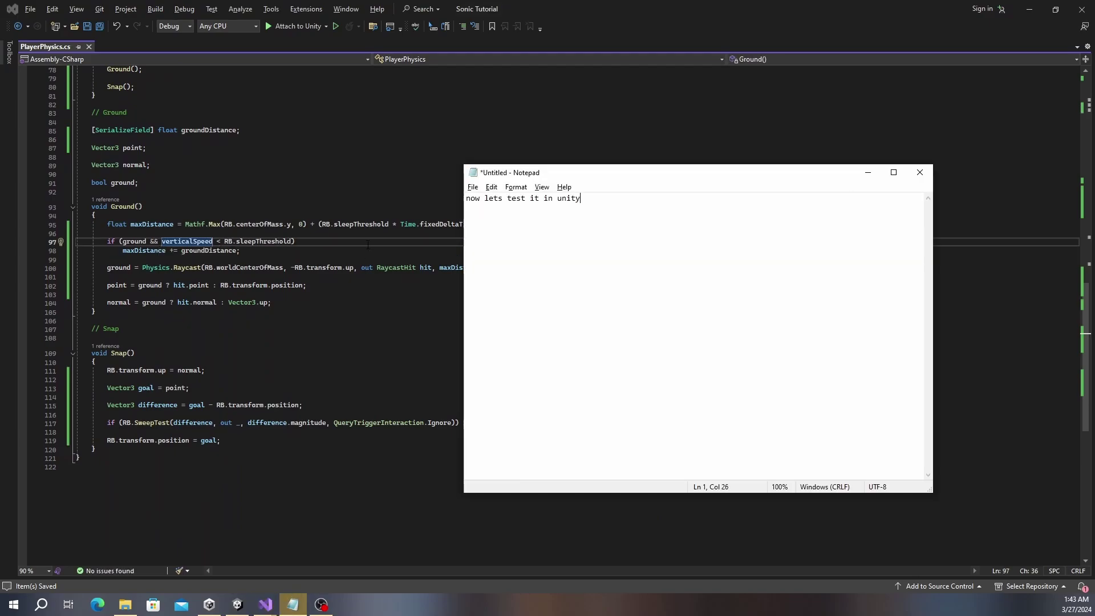
key("alt+Tab")
left_click(530, 34)
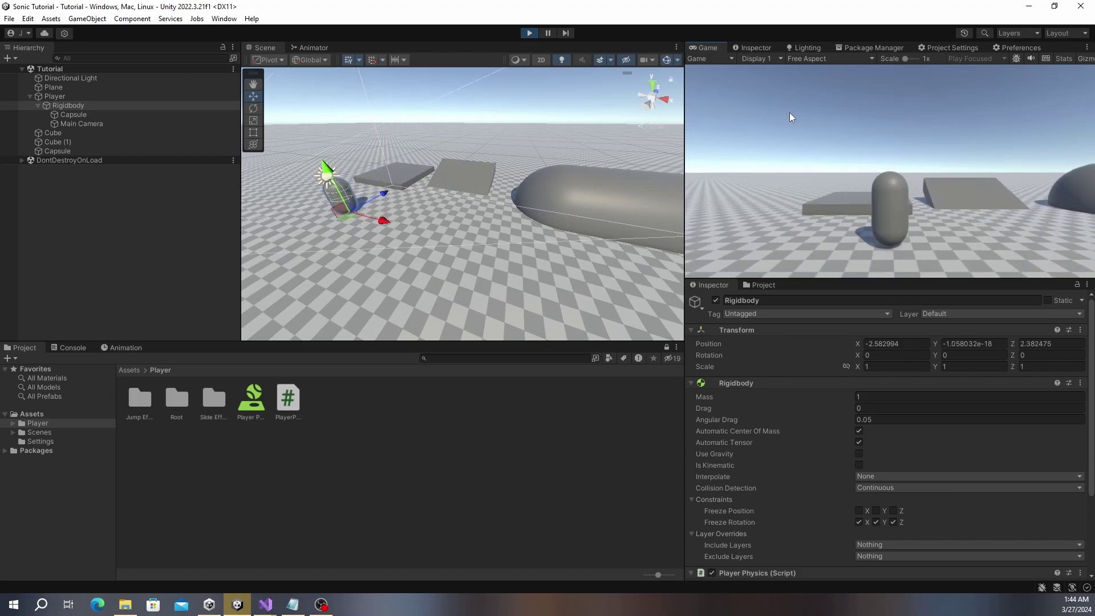
- Jump and run the player back and forth across the level
key("space")
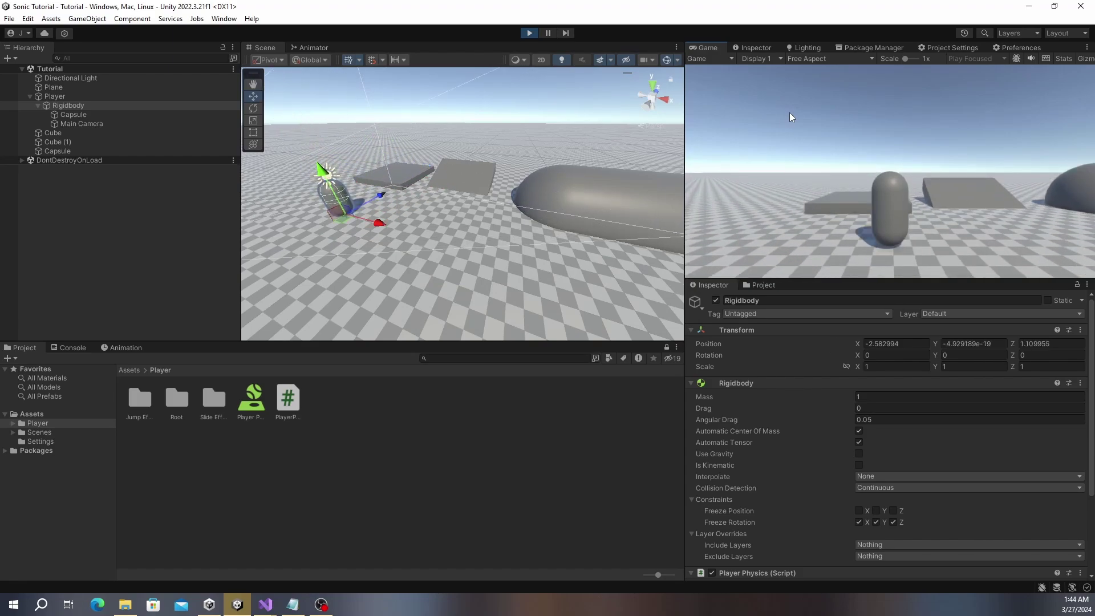
key("w")
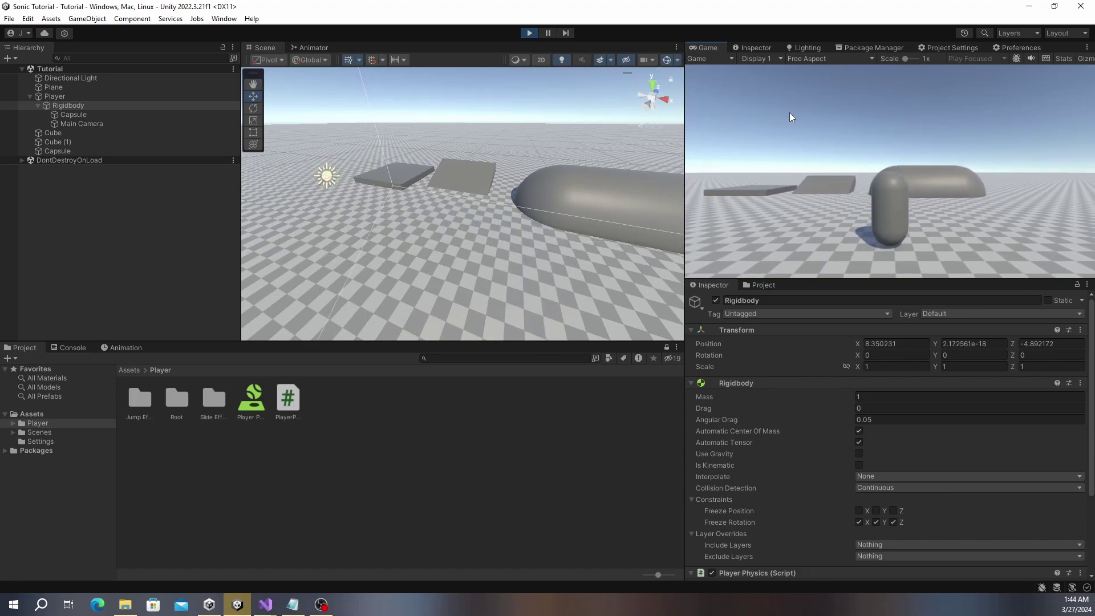
key("s")
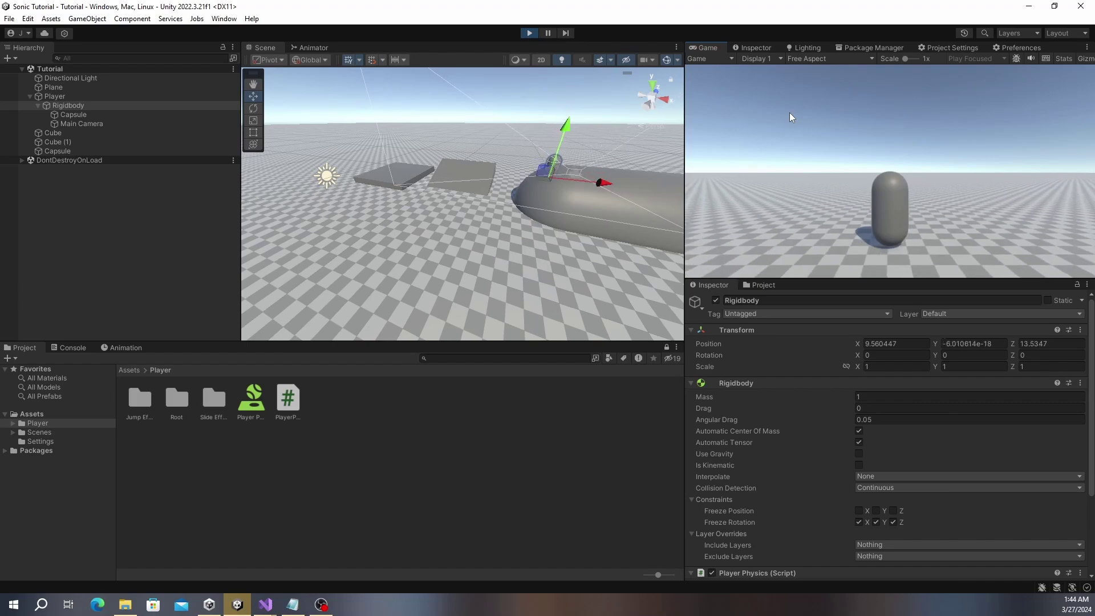
key("w")
- Note 'now we can jump and the slope issue is back to how it was before', then clear the notes
key("alt+Tab")
type("now we can jum")
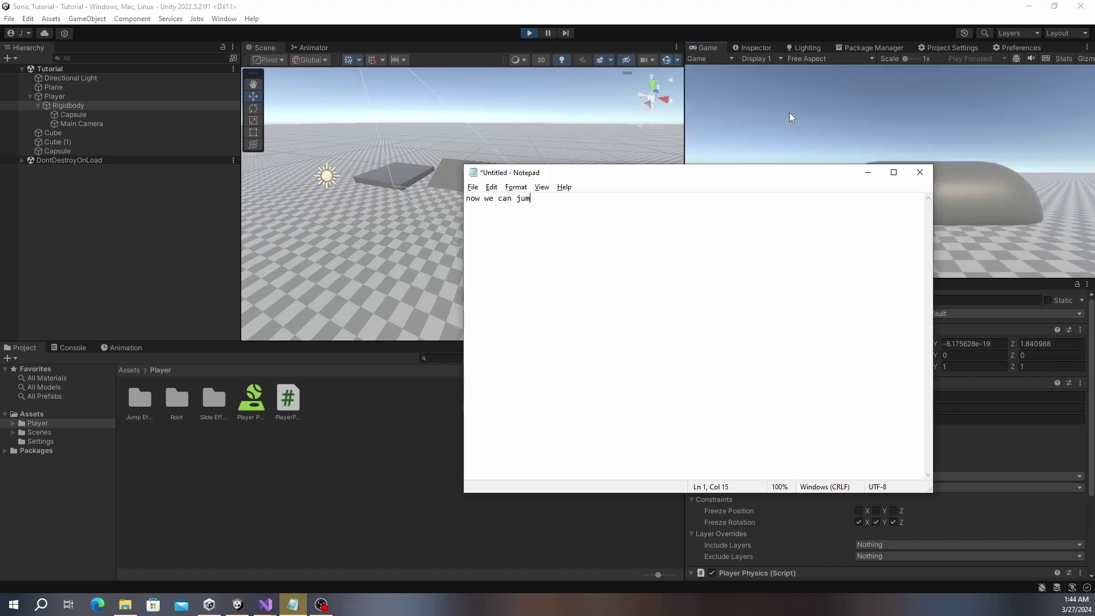
type("p and the slope issue is back to how it was before")
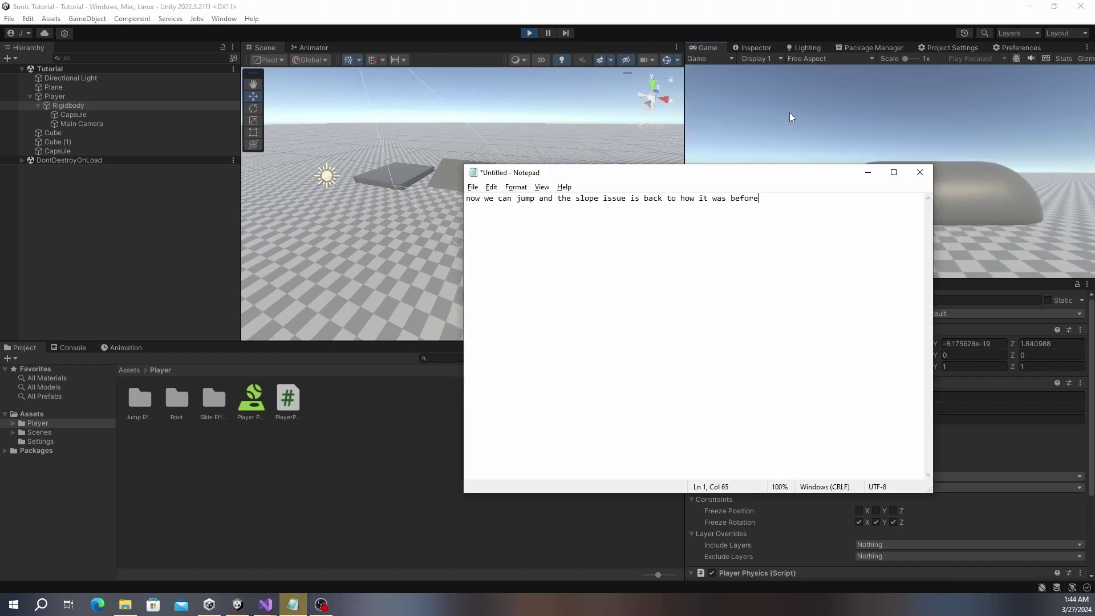
key("ctrl+a")
key("BackSpace")
key("ctrl+a")
key("BackSpace")
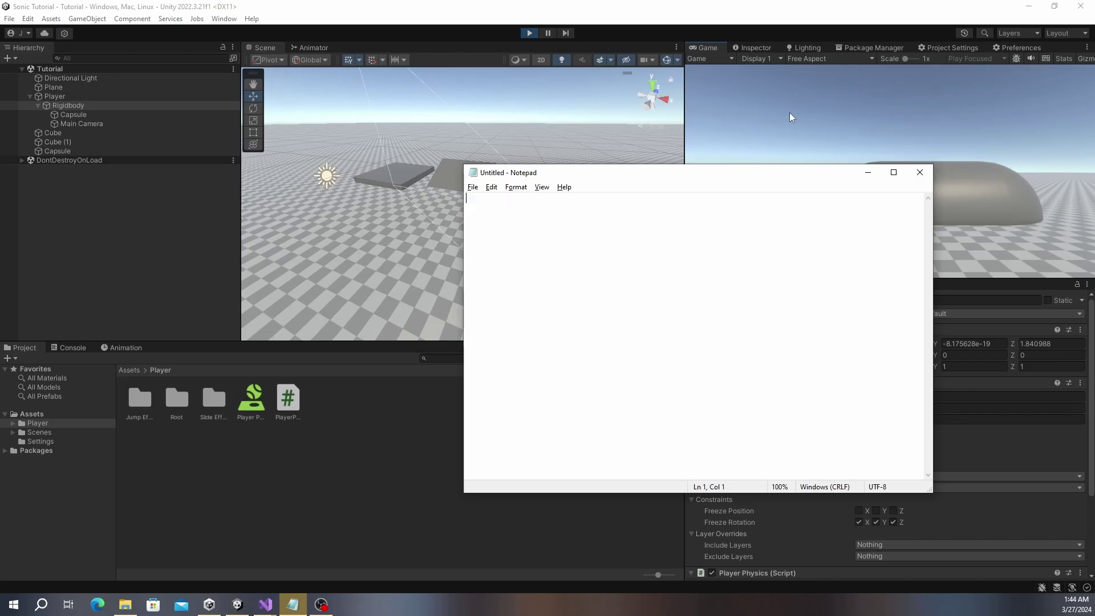
key("alt+Tab")
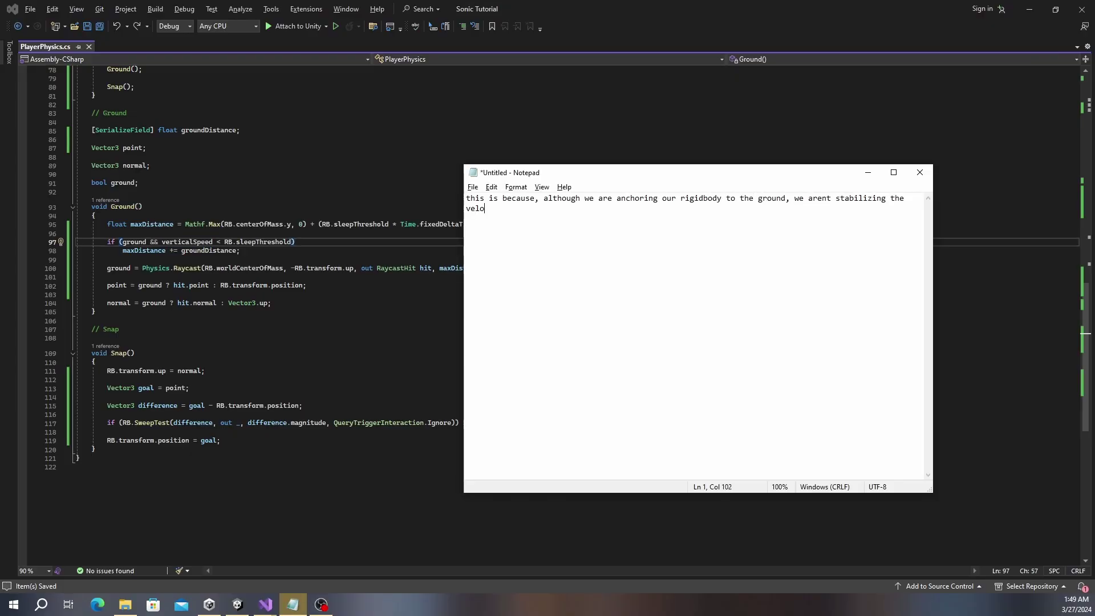
- After the Snap() call, add an 'if (ground)' line followed by 'RB.velocity = horizontalVelocity;'
key("ctrl+a")
key("BackSpace")
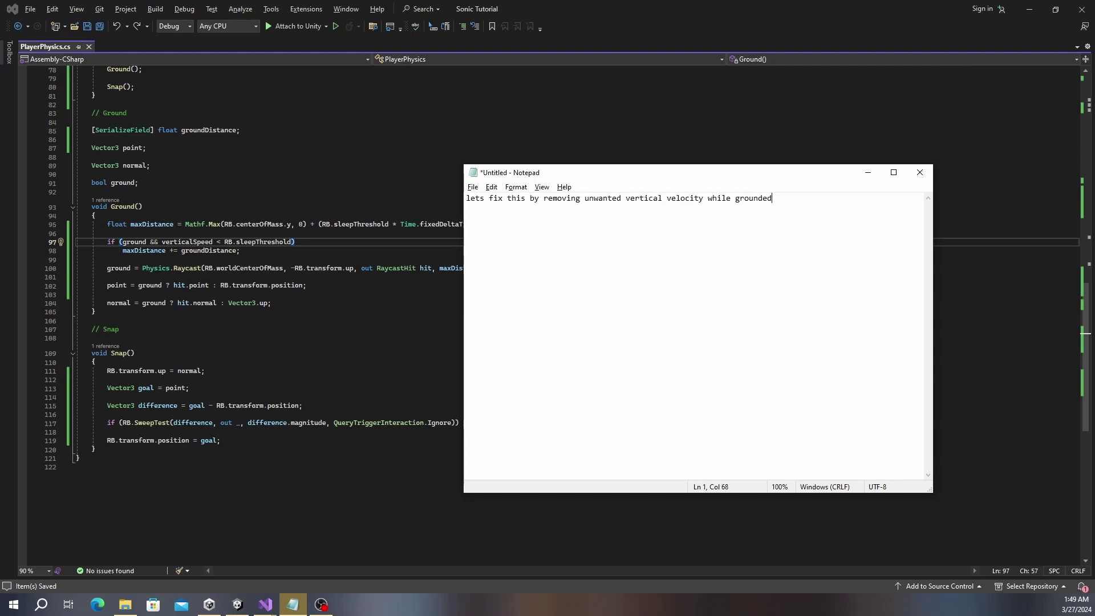
key("alt+Tab")
scroll(708, 116, "up", 2)
left_click(709, 116)
key("Down")
key("Down")
key("End")
key("Return")
key("Return")
type("if (ground")
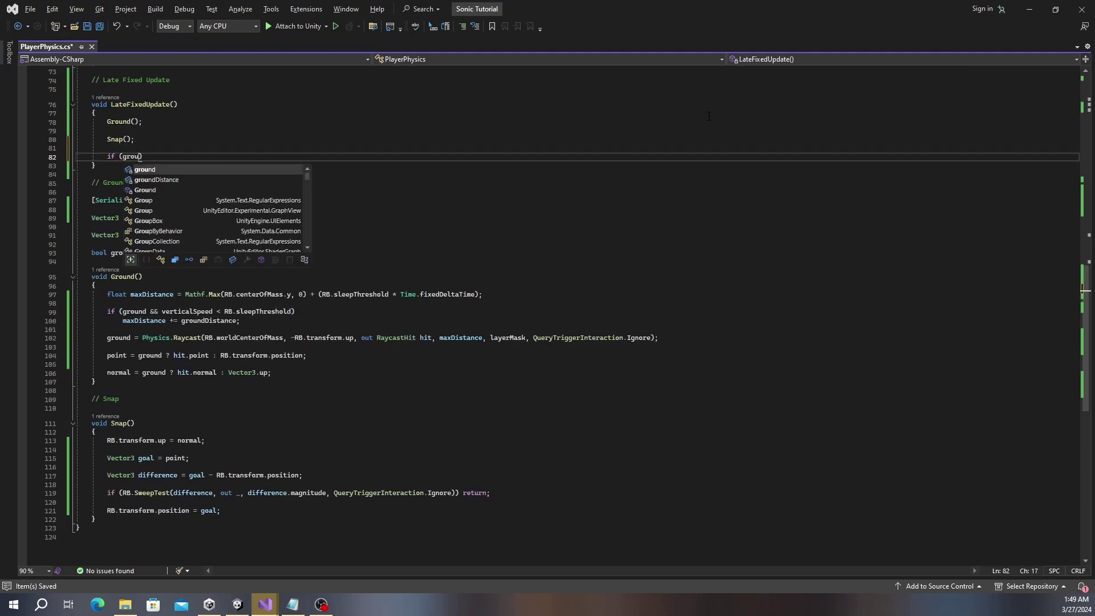
type(")")
key("Return")
type("RB.velocity = horizontalVelocity;")
- After Gravity() in FixedUpdate, add the grounded check with 'verticalSpeed < RB.sleepThreshold'
scroll(709, 116, "up", 20)
left_click(162, 316)
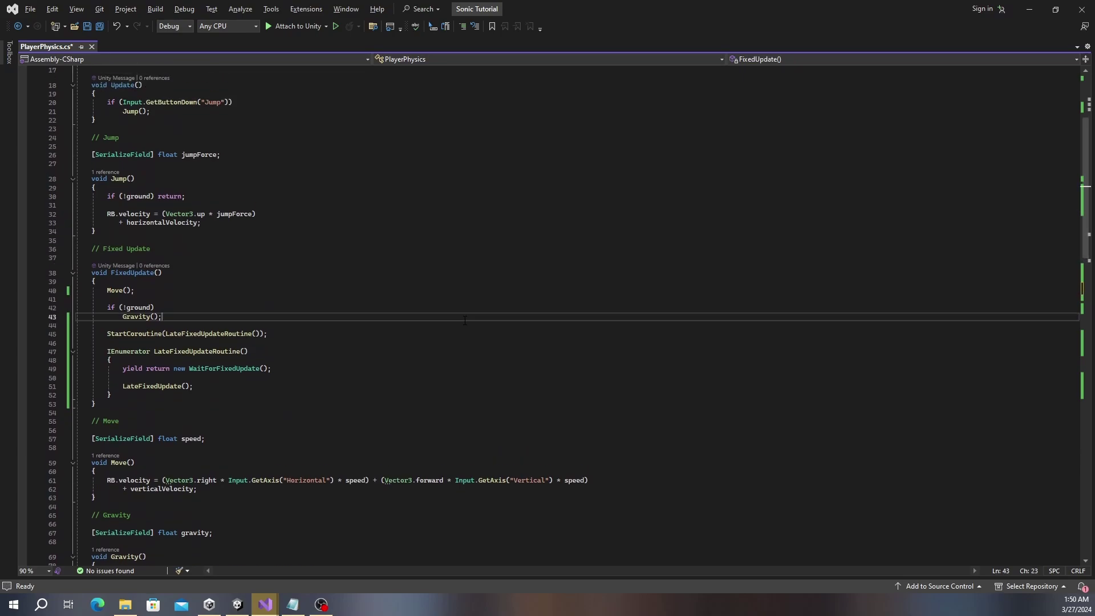
key("Return")
key("Return")
key("alt+Tab")
type("we'll do the same t")
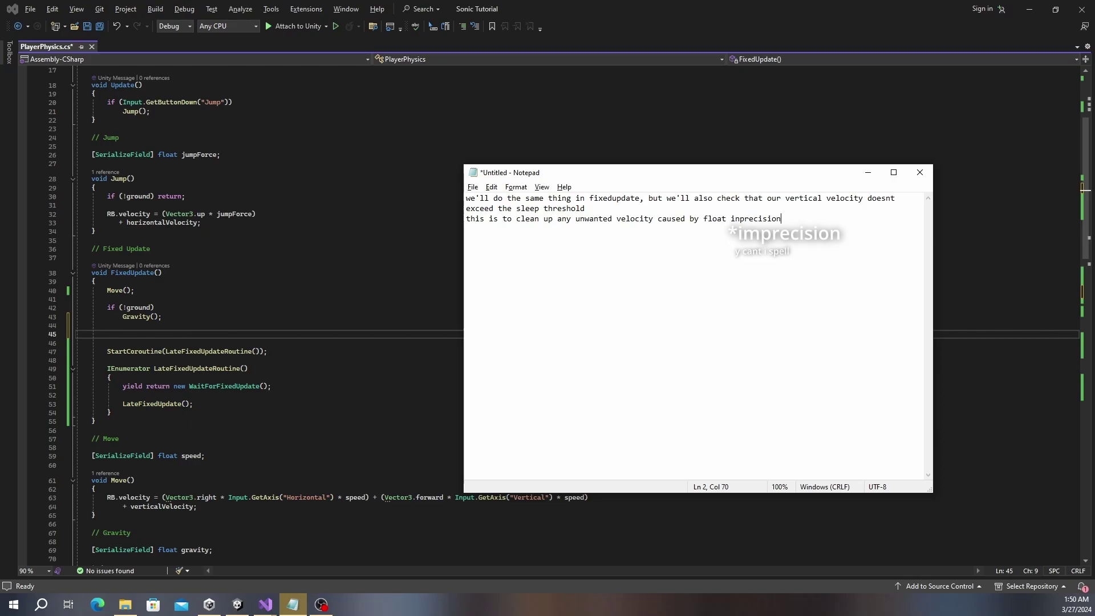
key("alt+Tab")
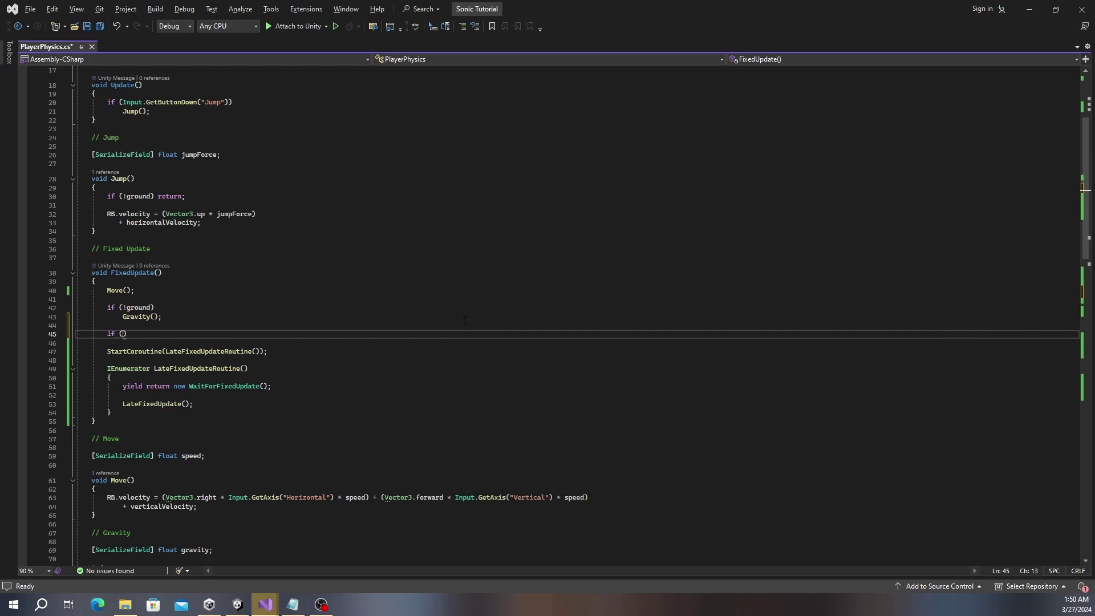
type("verticalSpeed < RB.sleepThreshold")
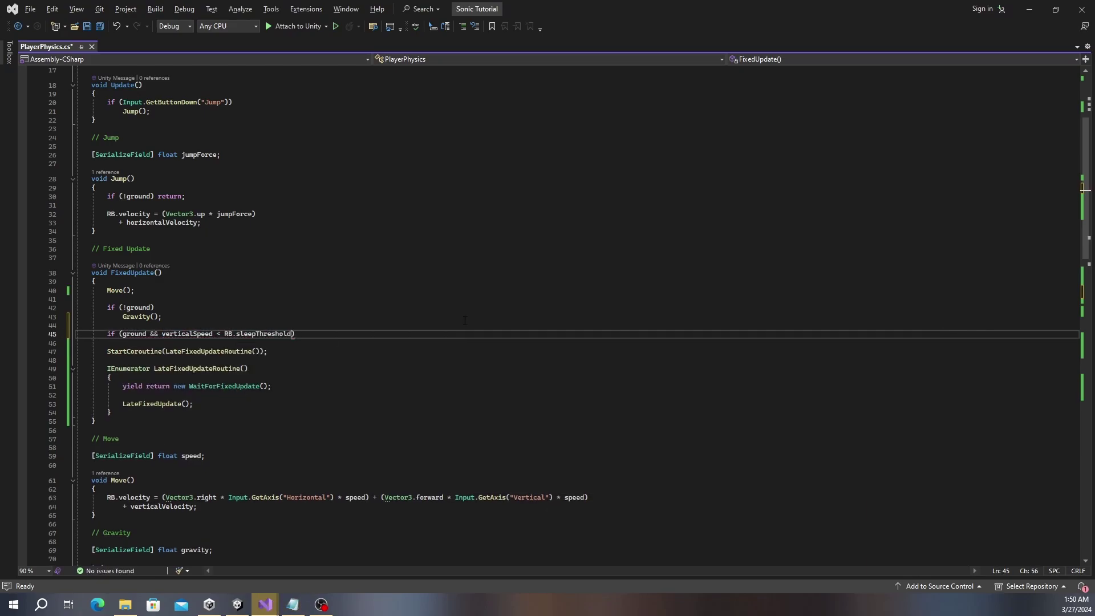
type(")")
key("Return")
- Wrap Move()'s velocity in Vector3.ProjectOnPlane(..., normal)
key("alt+Tab")
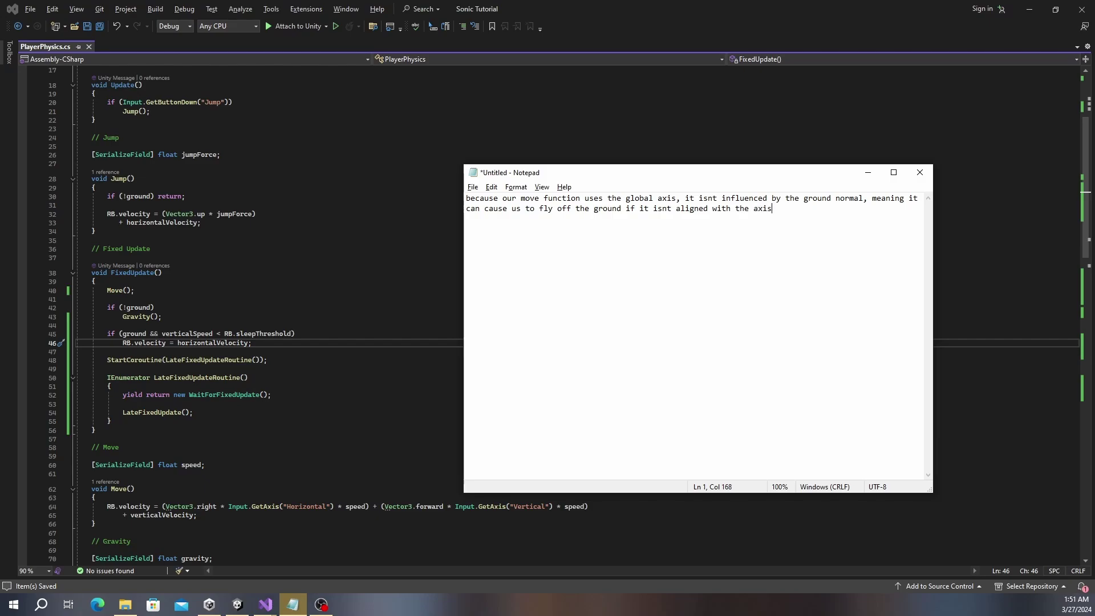
key("ctrl+a")
key("BackSpace")
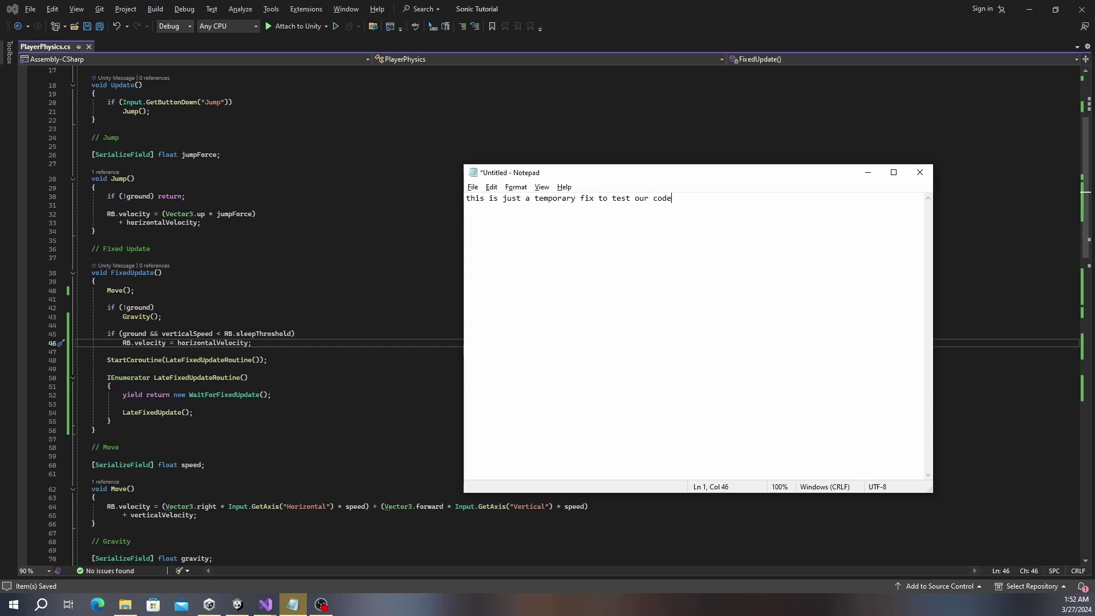
key("ctrl+a")
key("alt+Tab")
type("Vector3.ProjectOnPlane(")
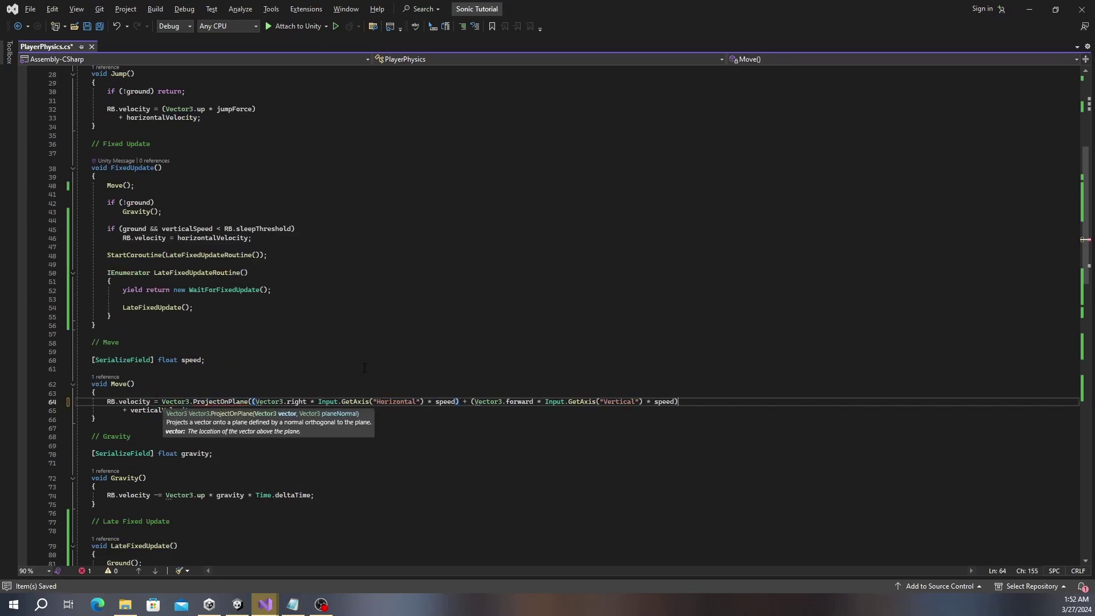
type(",")
key("Tab")
type(");")
- Note 'now lets test in n', clear the notes, and return to Unity
key("alt+Tab")
type("now lets test in n")
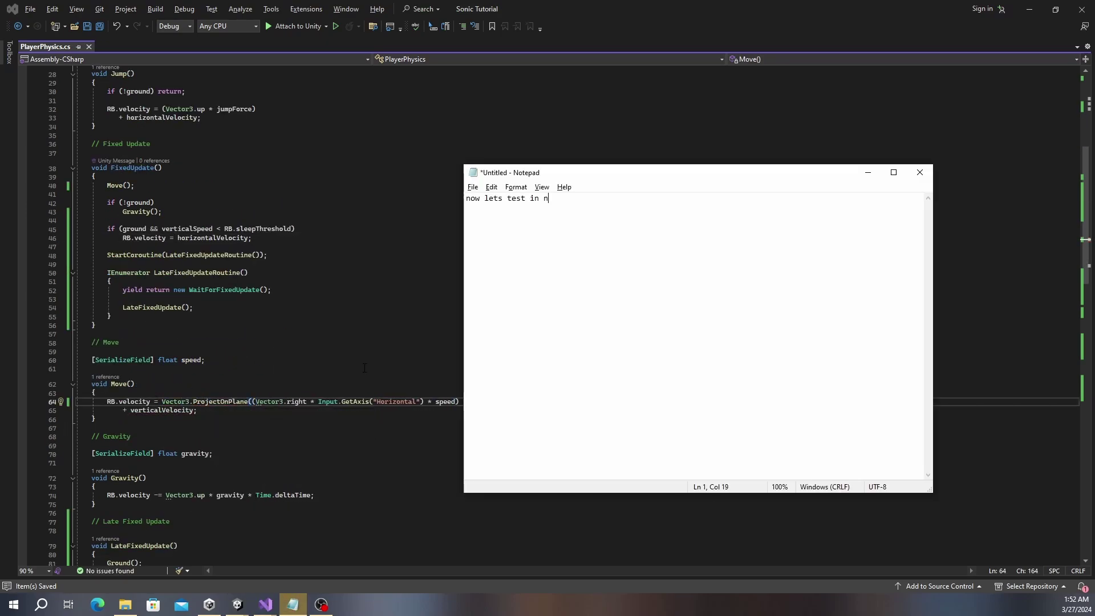
key("ctrl+a")
key("BackSpace")
key("alt+Tab")
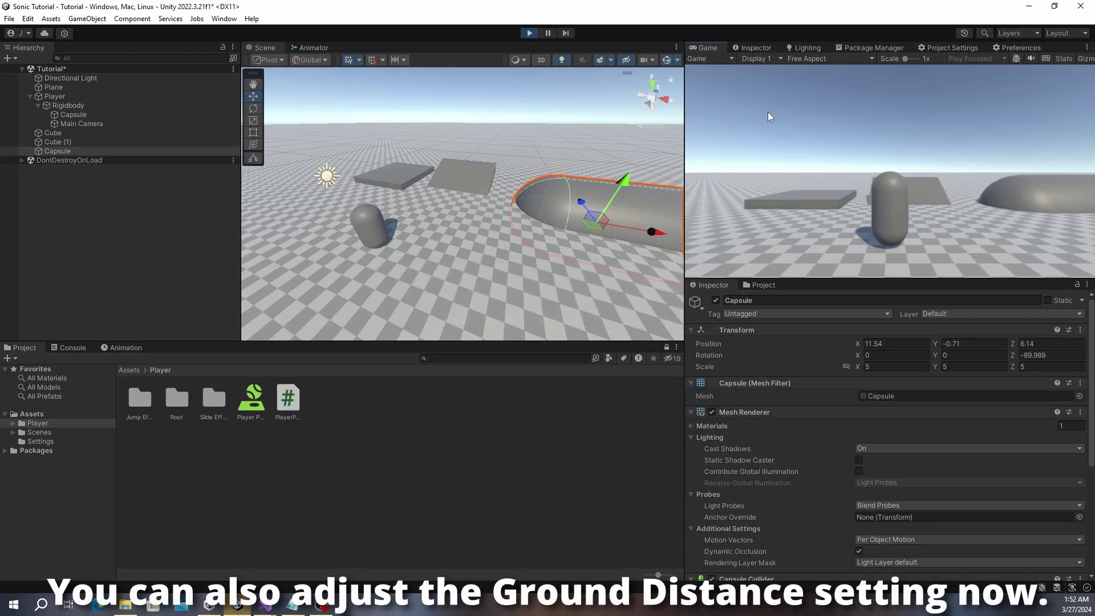
- Drive the player over the lying capsule and flat blocks, noting slopes are all working properly
key("w")
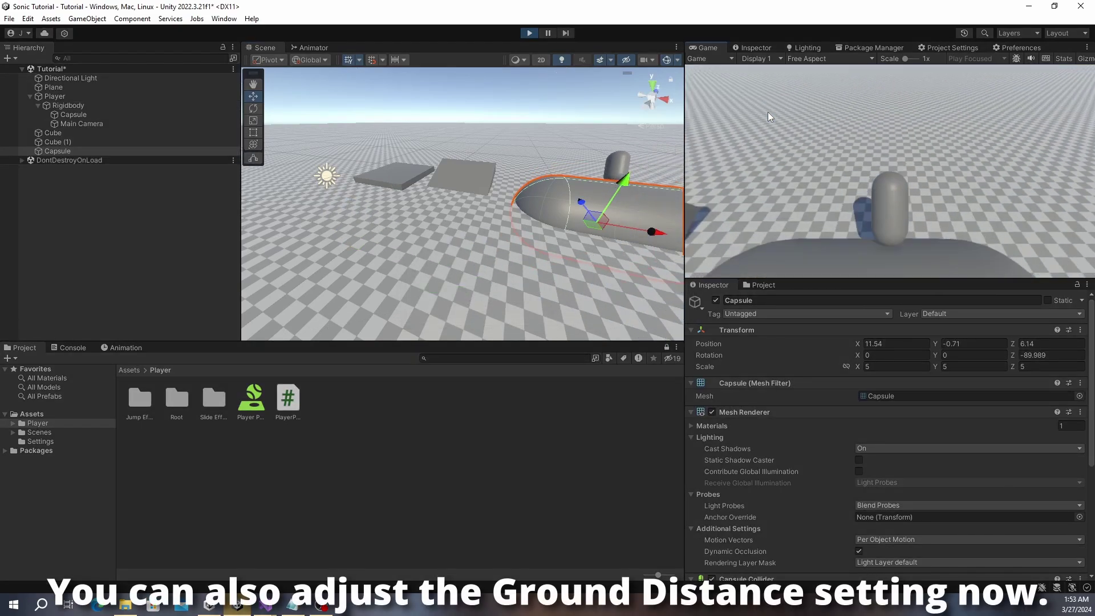
key("w")
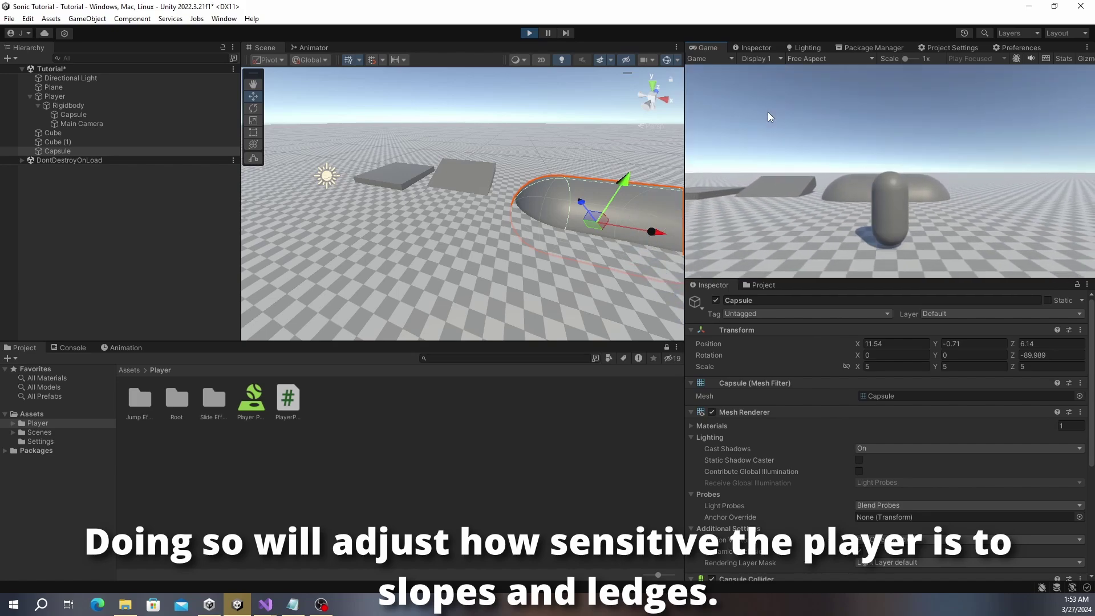
key("w")
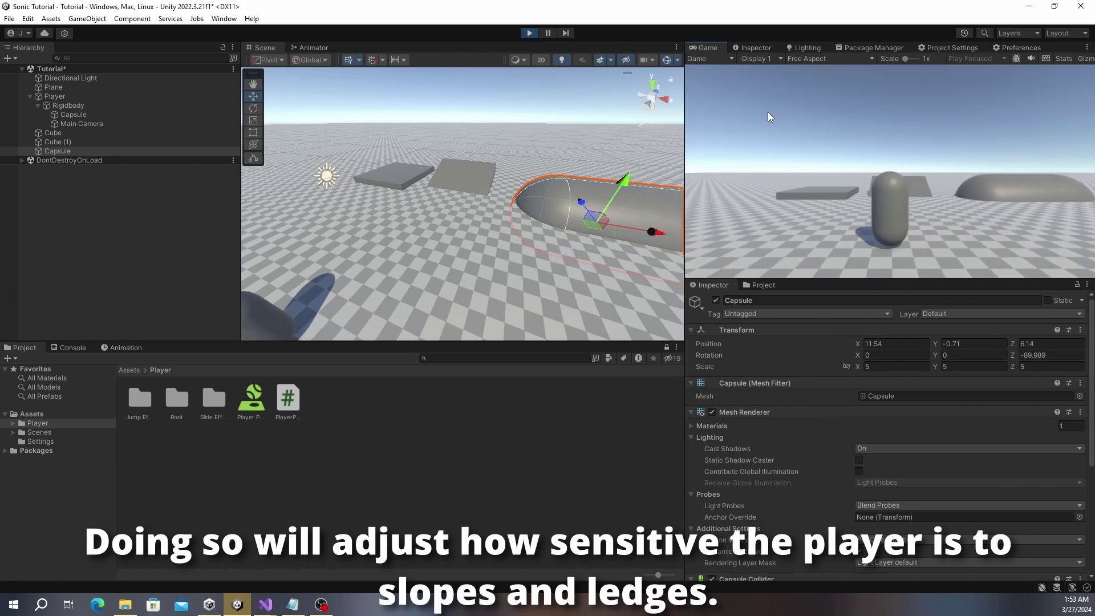
key("w")
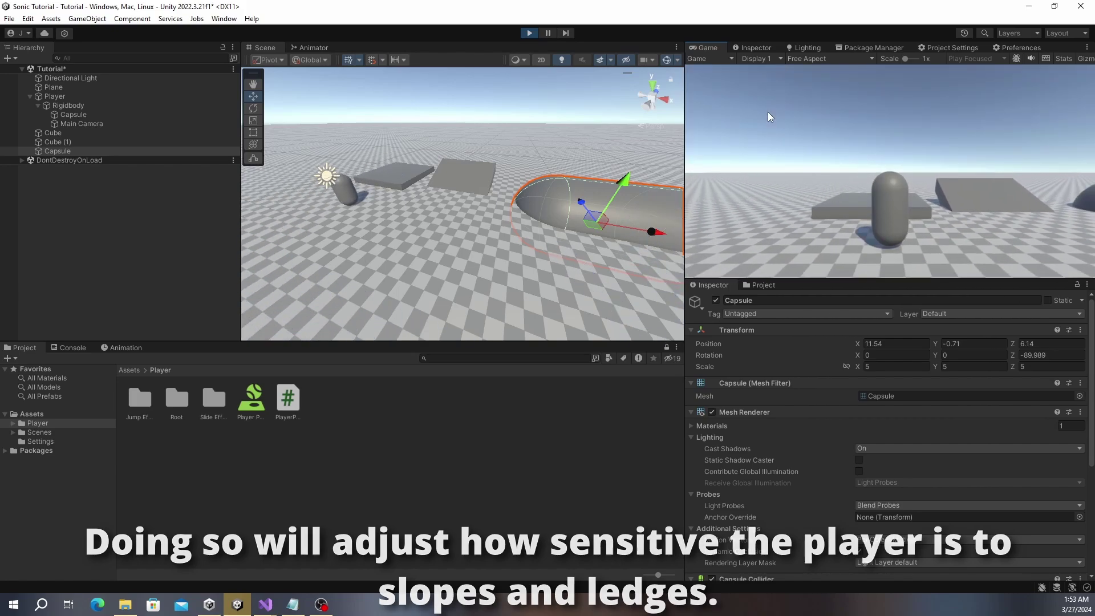
key("alt+Tab")
type(", and slopes are all work")
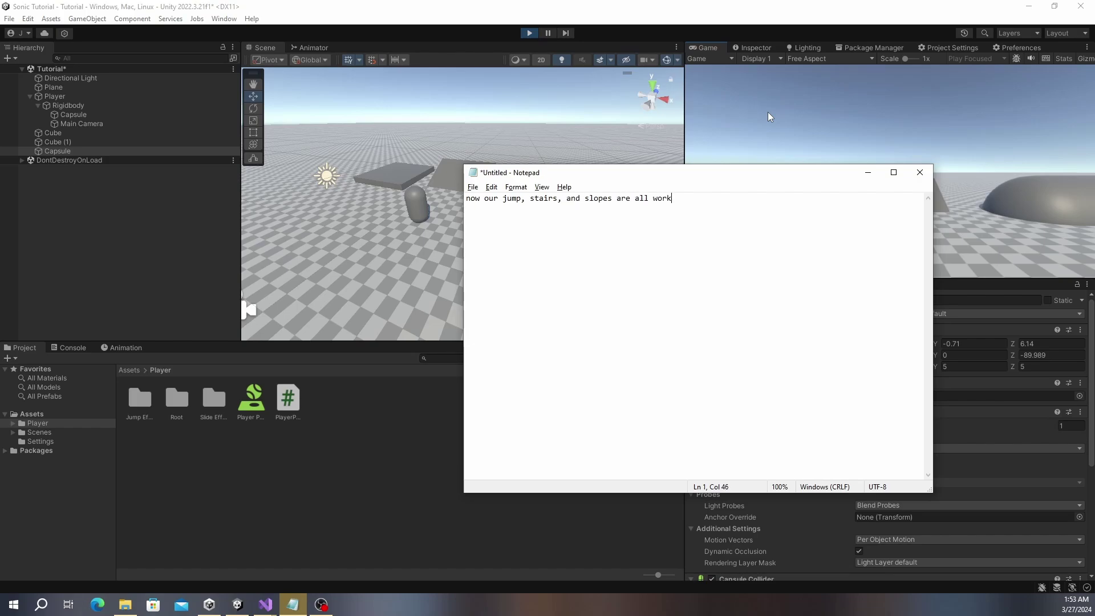
type("ing properly")
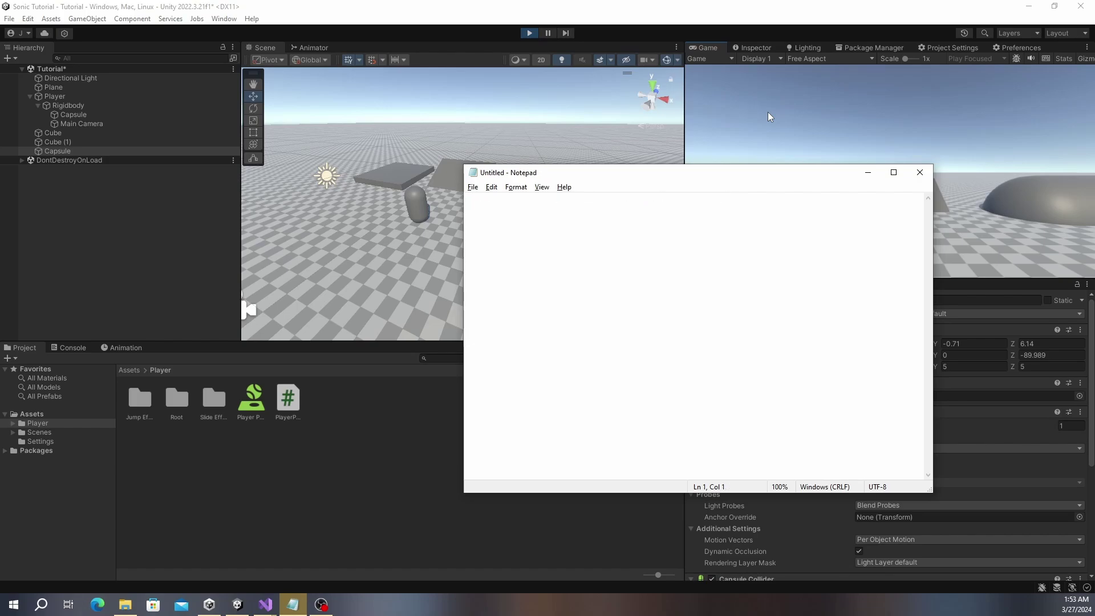